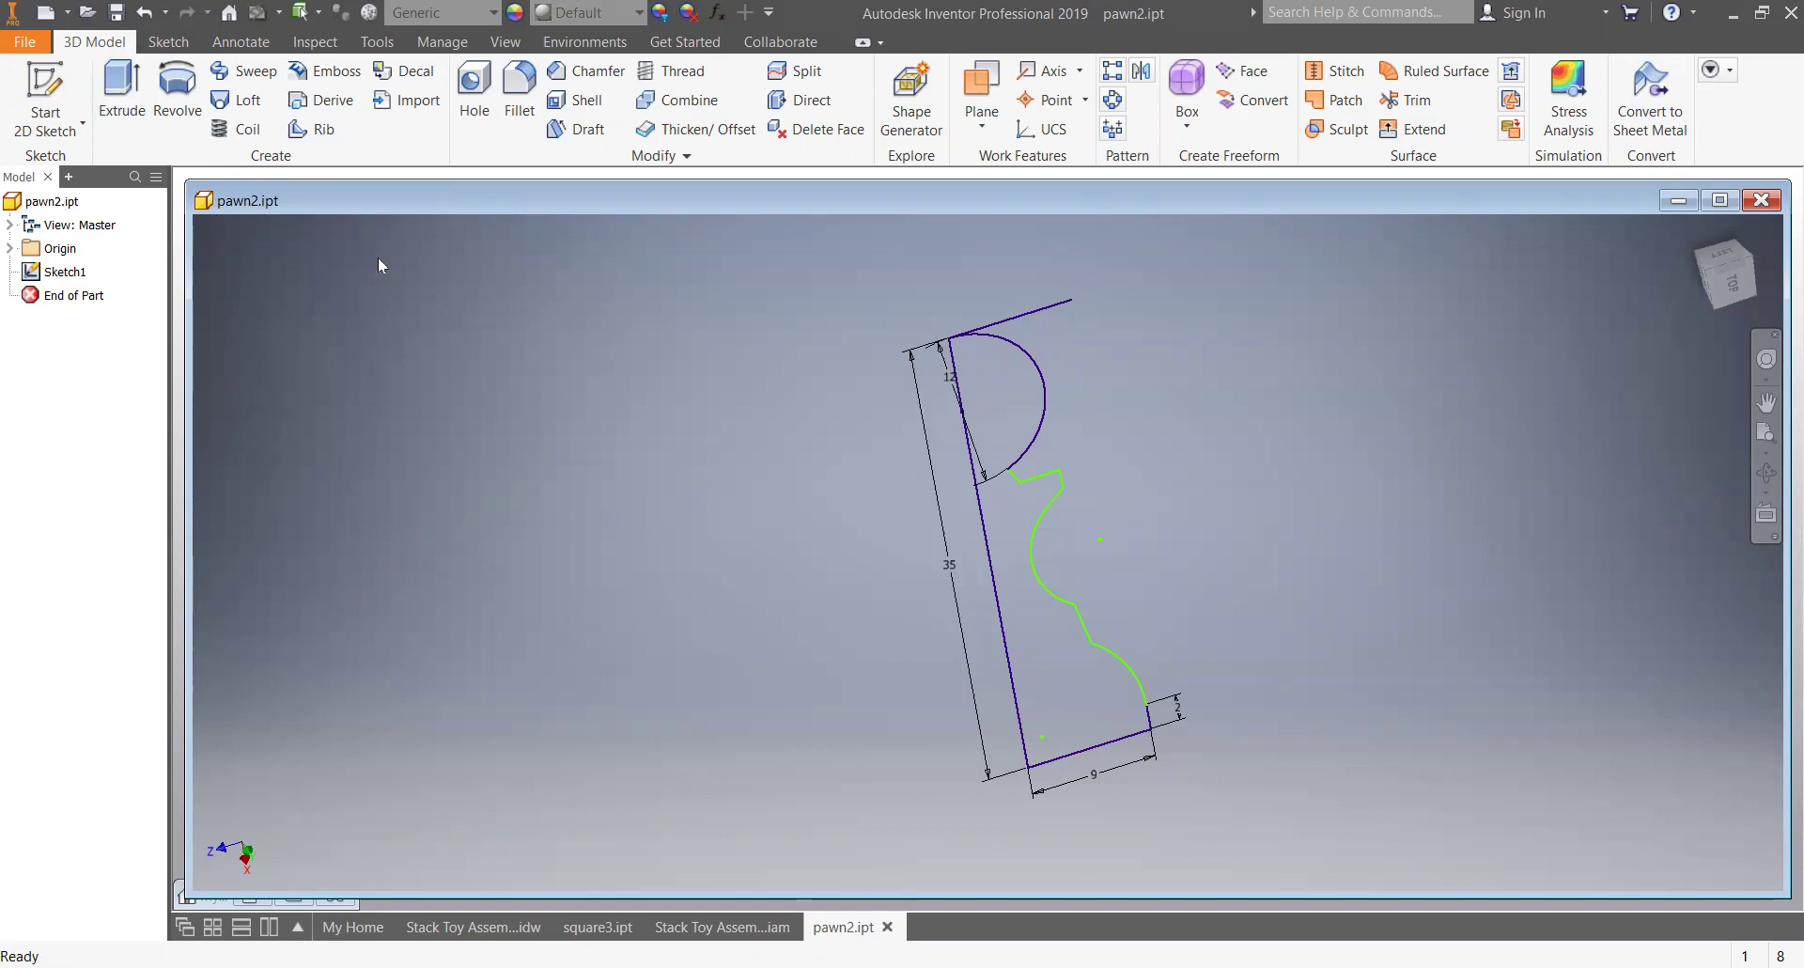
- Create a new part, Part4, from the Metric Standard (mm).ipt template and accept the style conflict notice
left_click(27, 42)
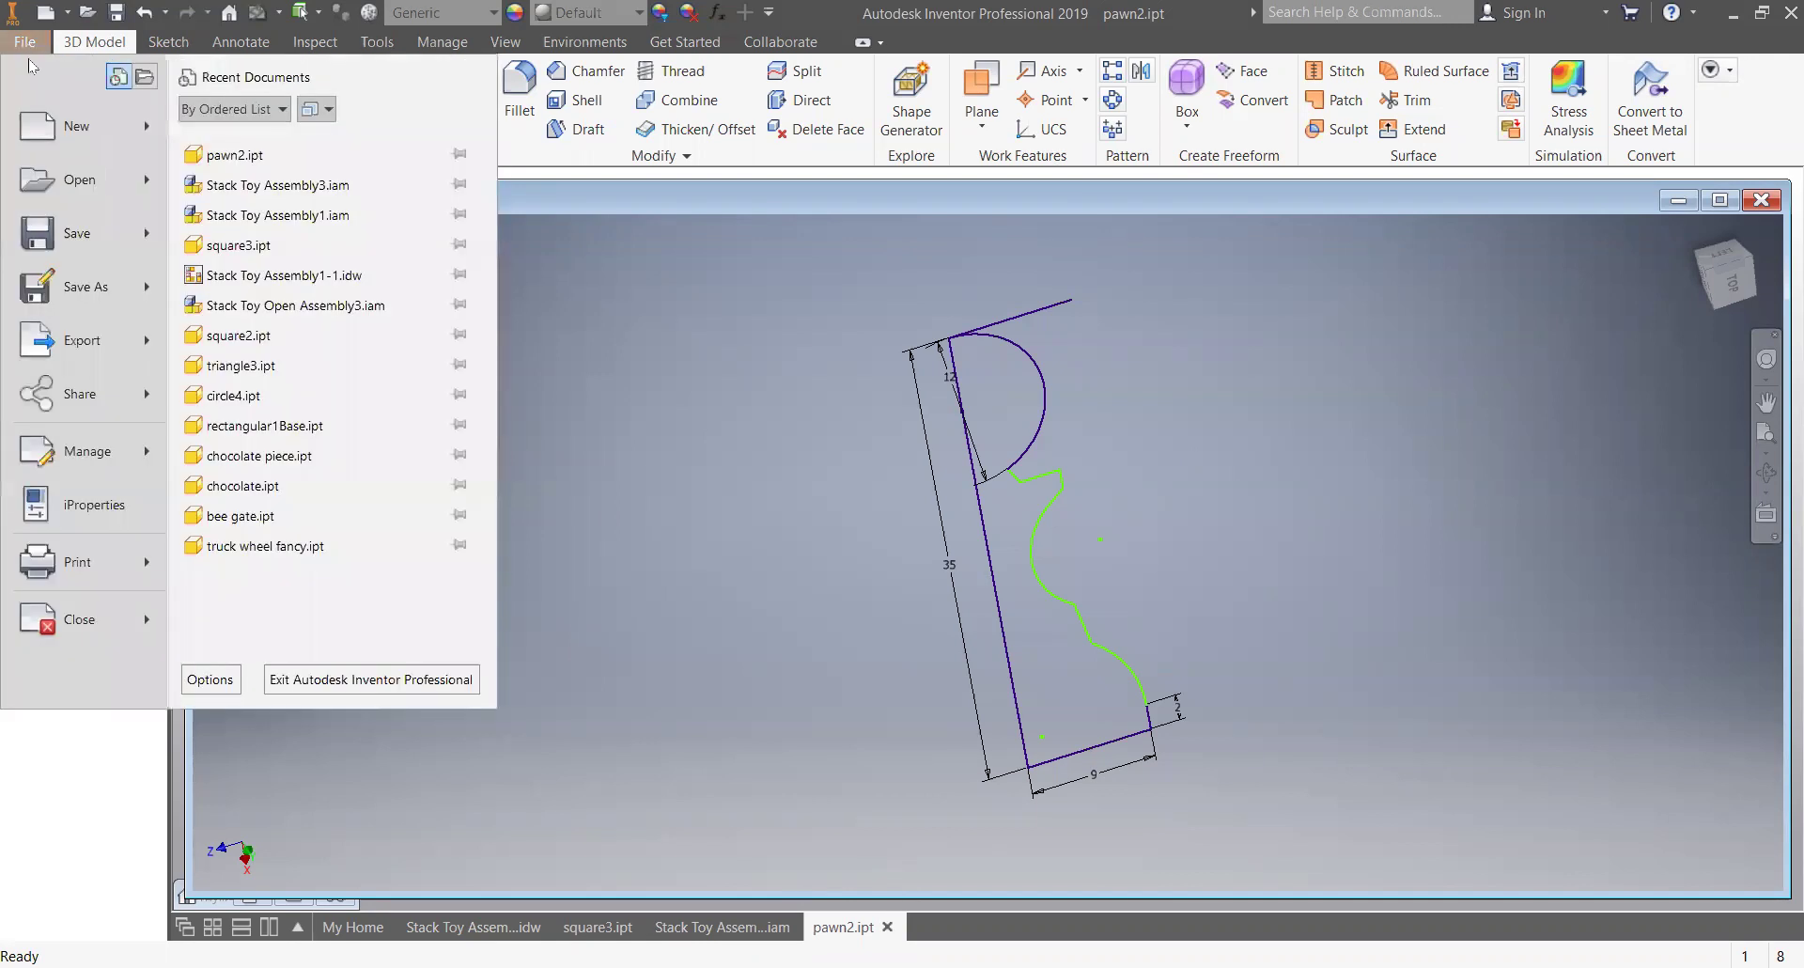
left_click(47, 131)
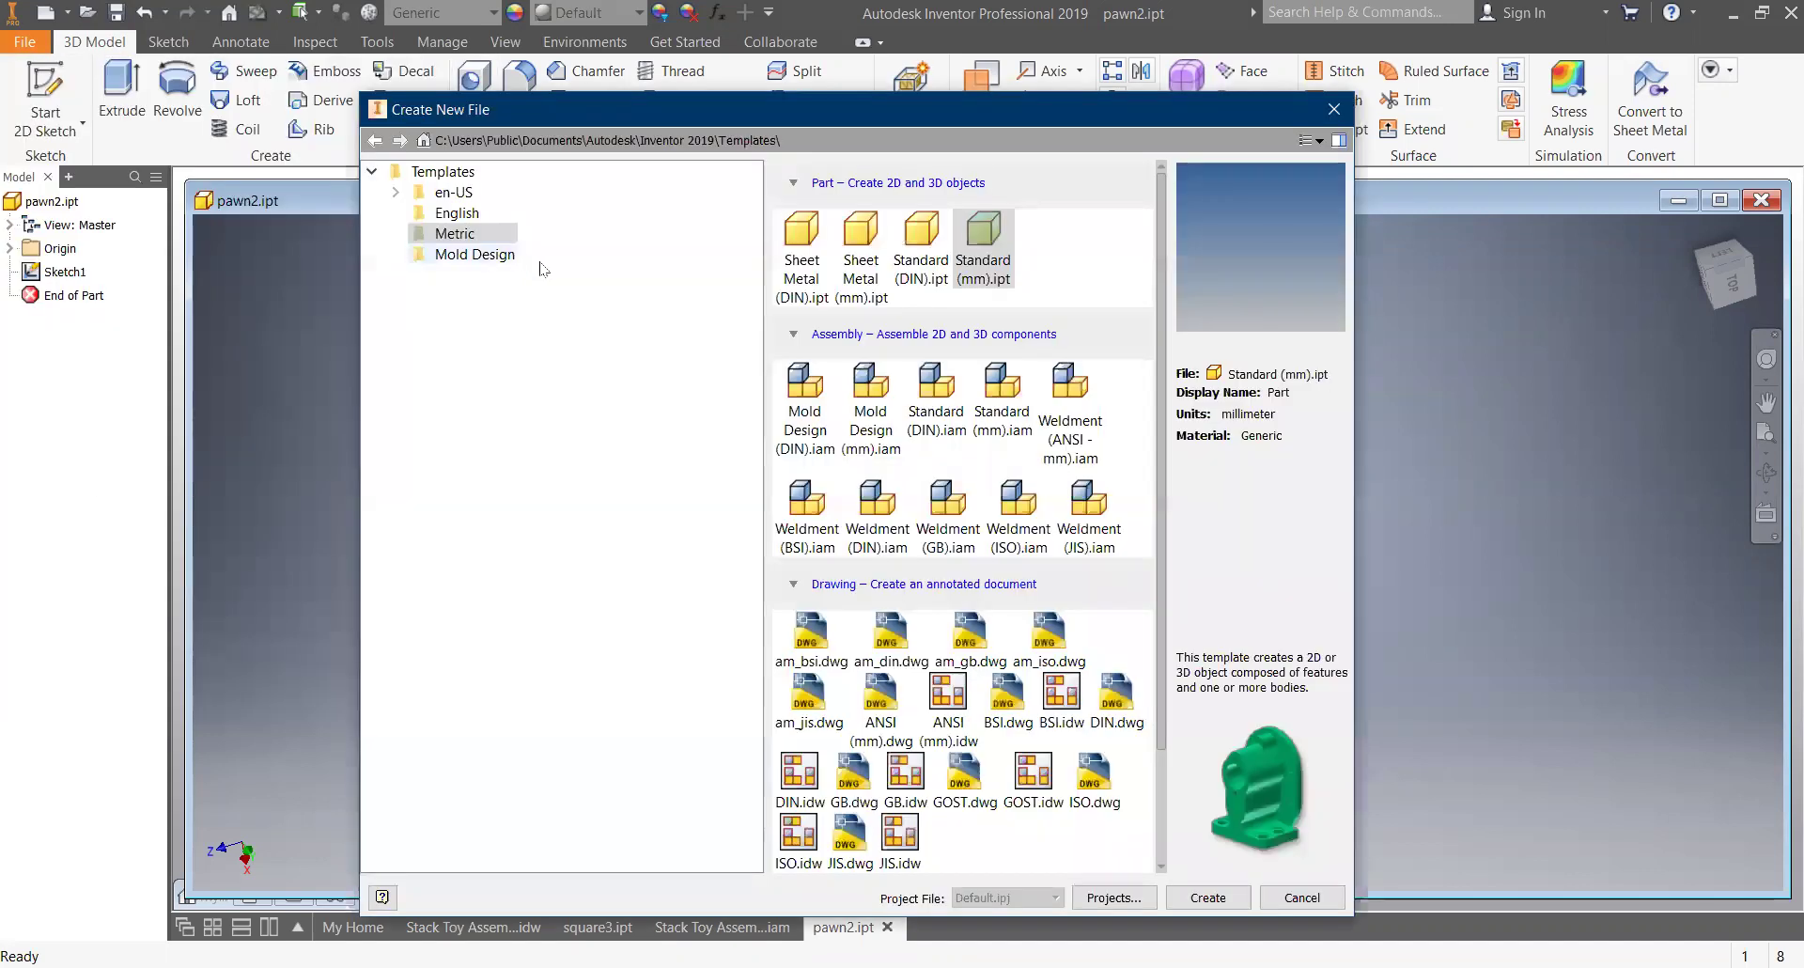
left_click(453, 234)
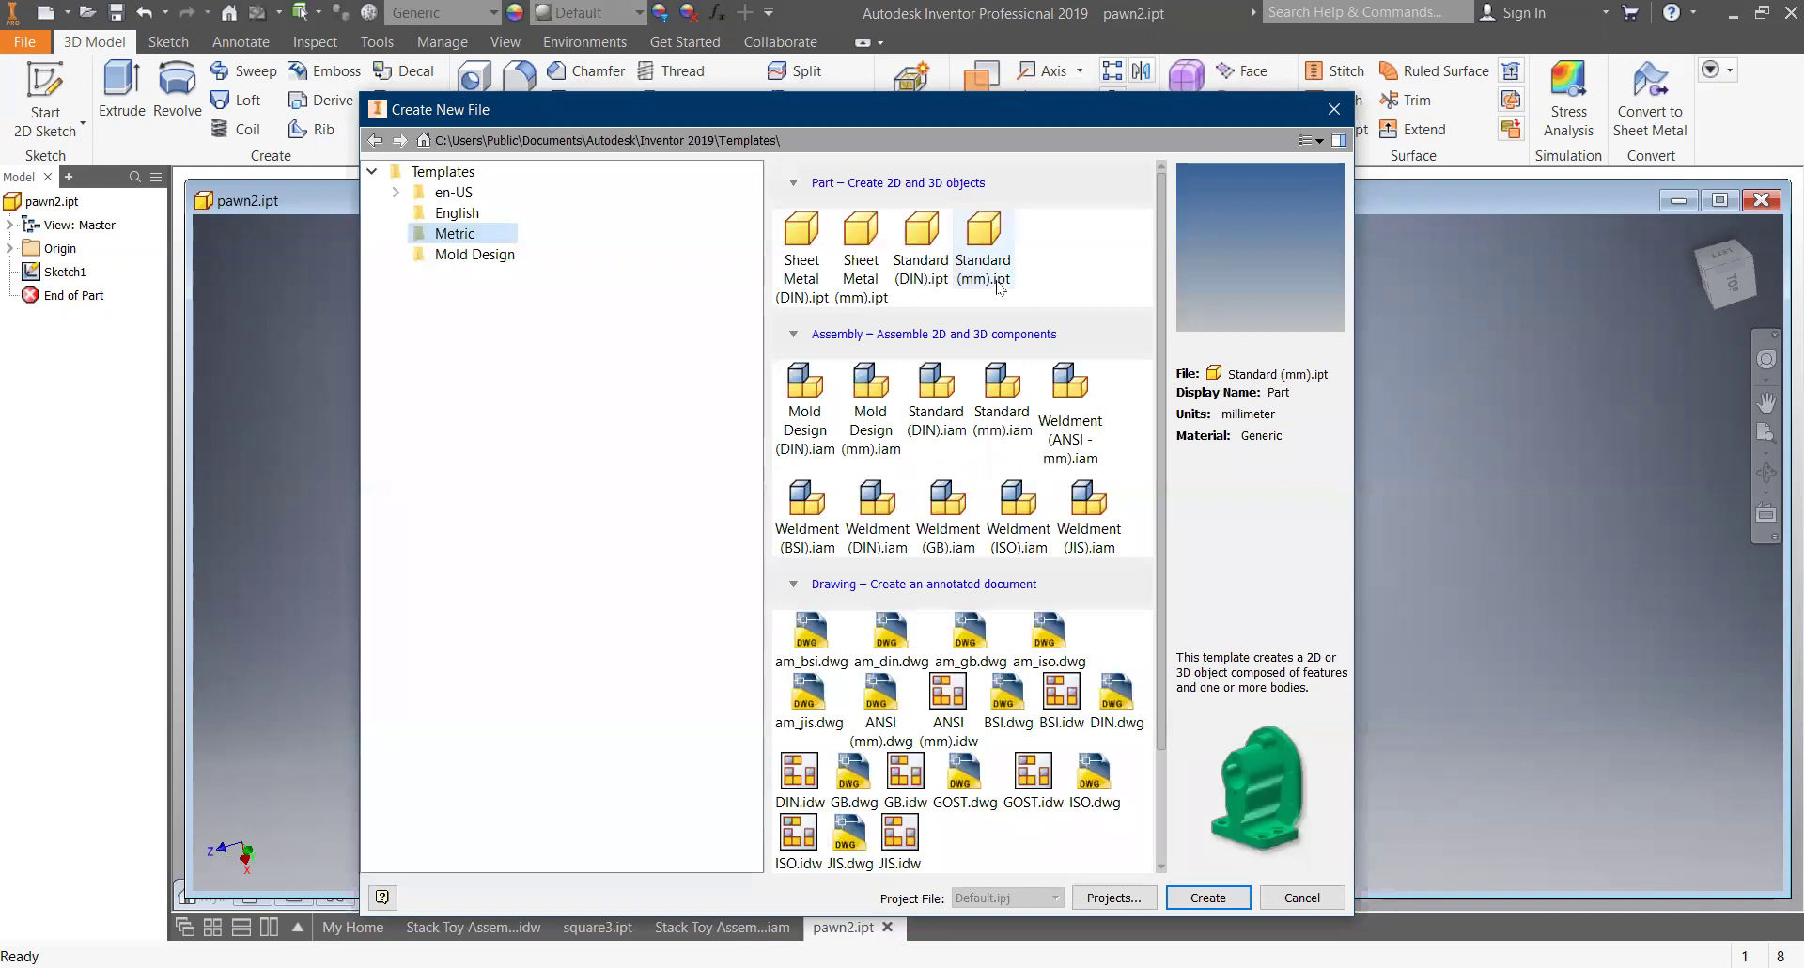
double_click(984, 235)
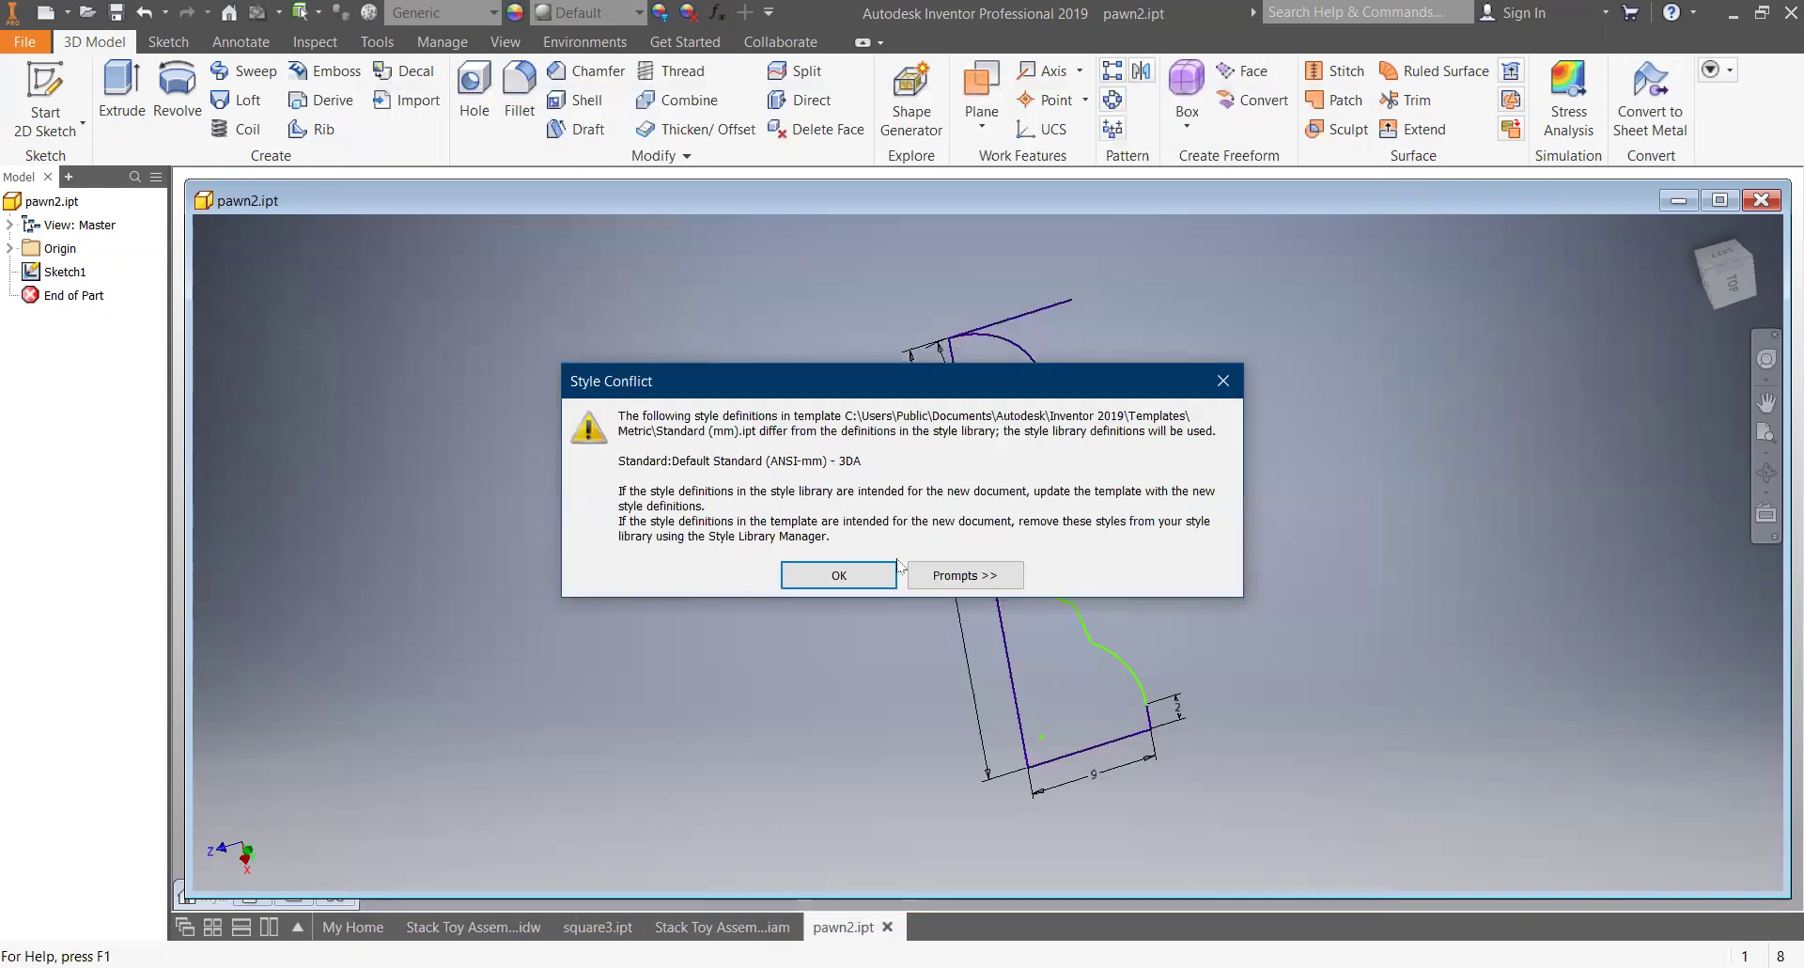
left_click(854, 568)
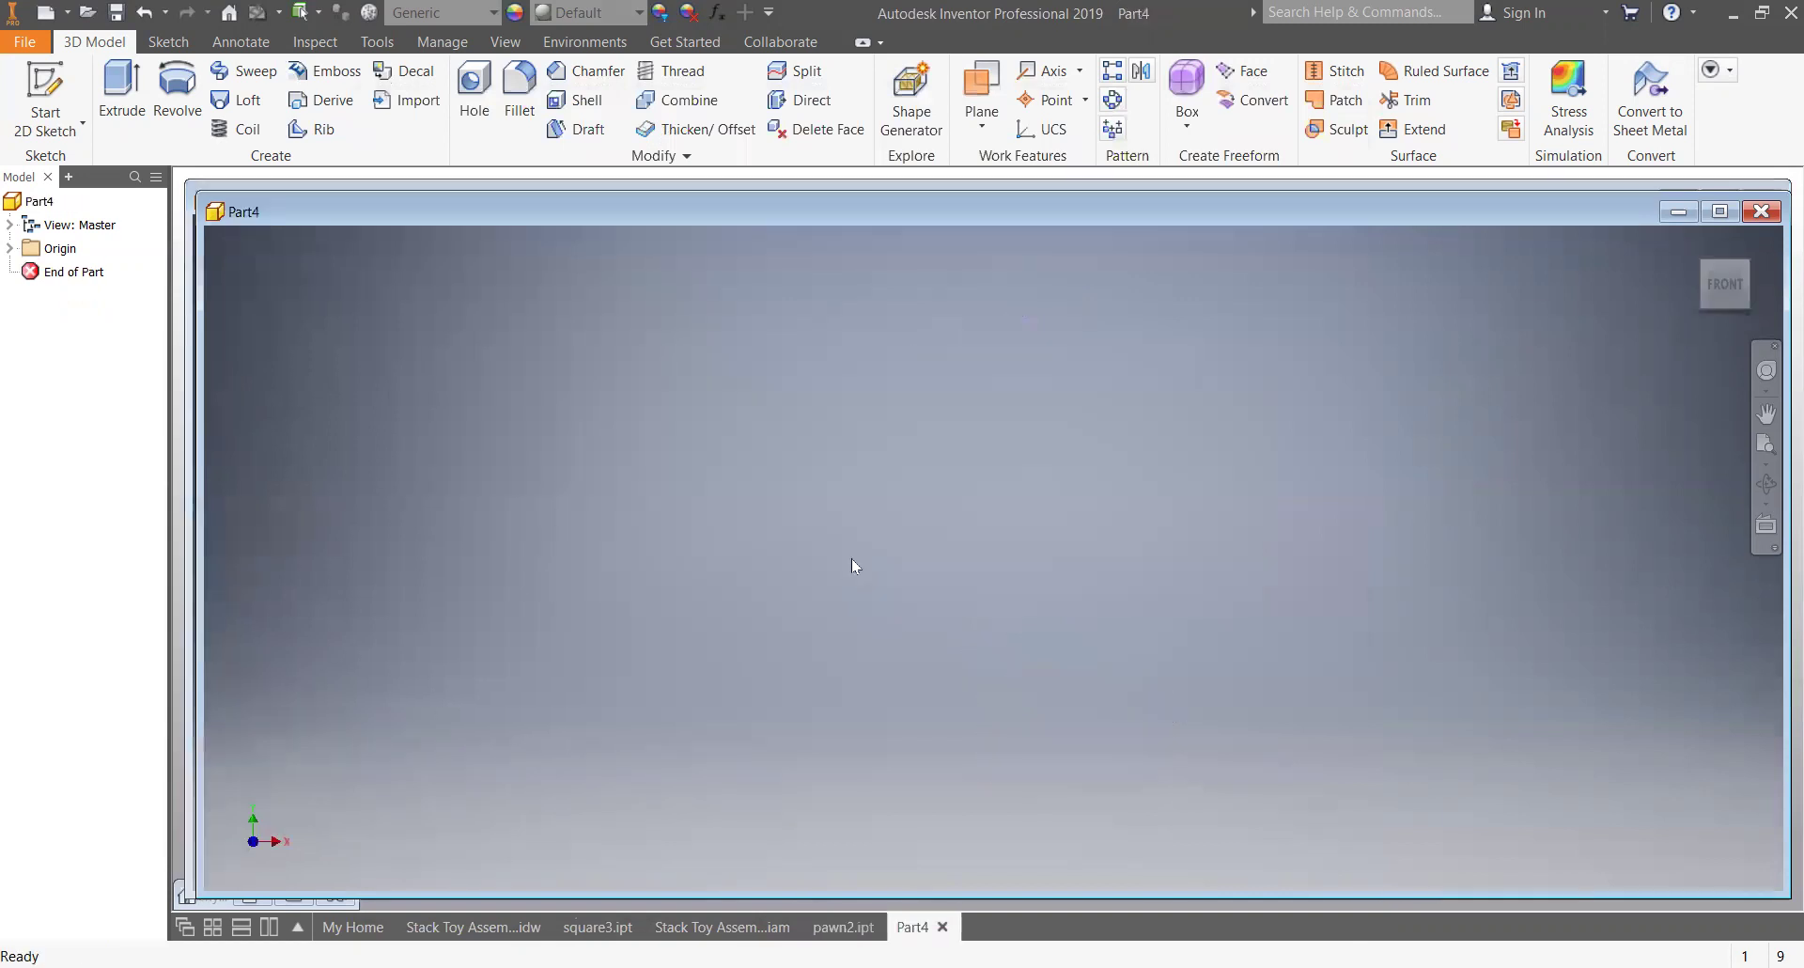
- Start Sketch1 on Part4's horizontal origin plane, ready for drawing lines
left_click(41, 91)
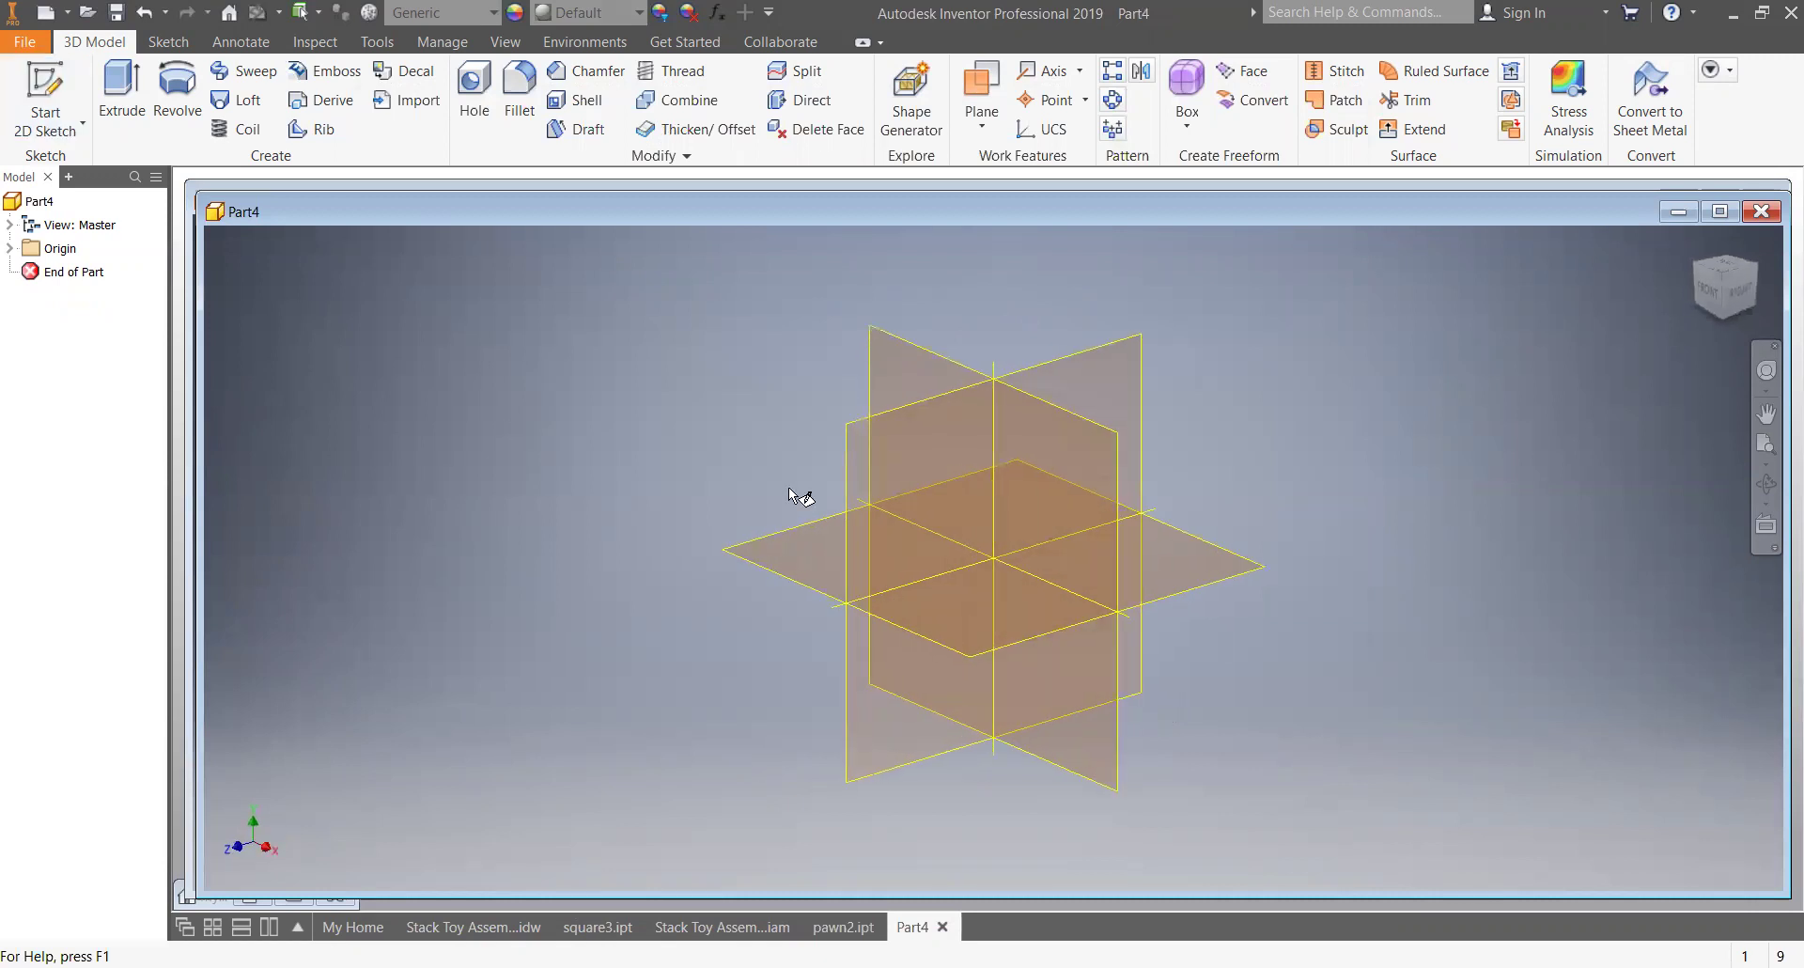
left_click(792, 558)
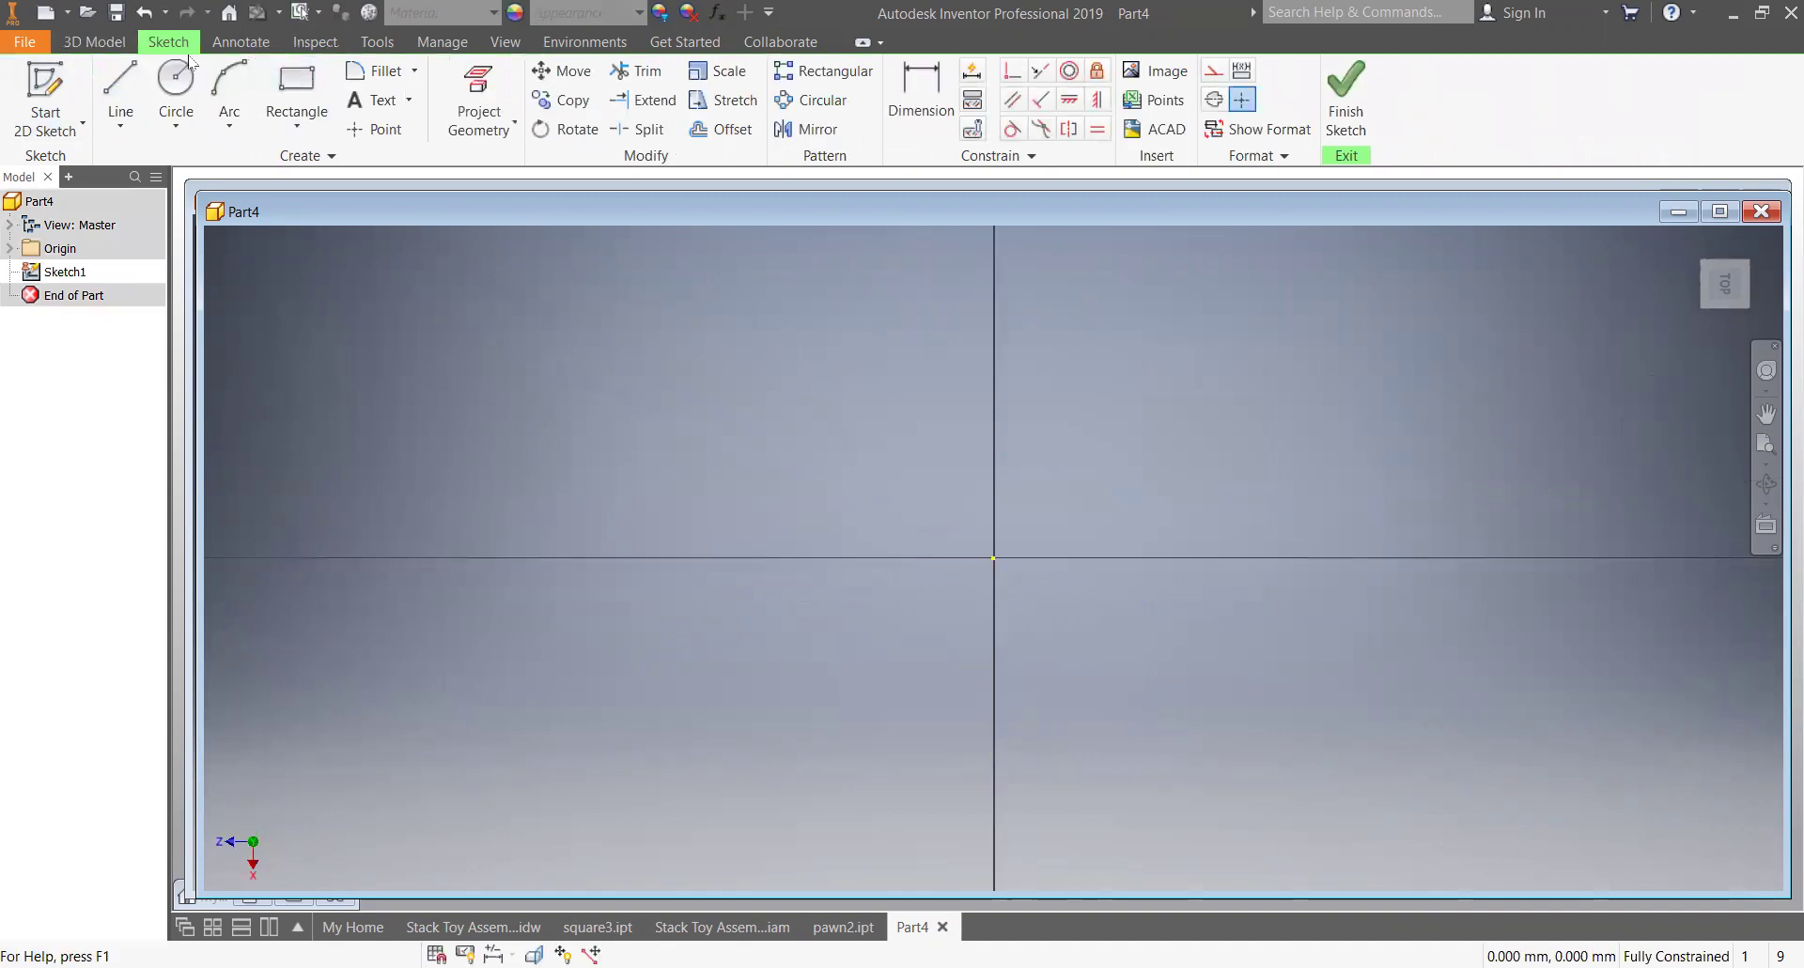
left_click(128, 77)
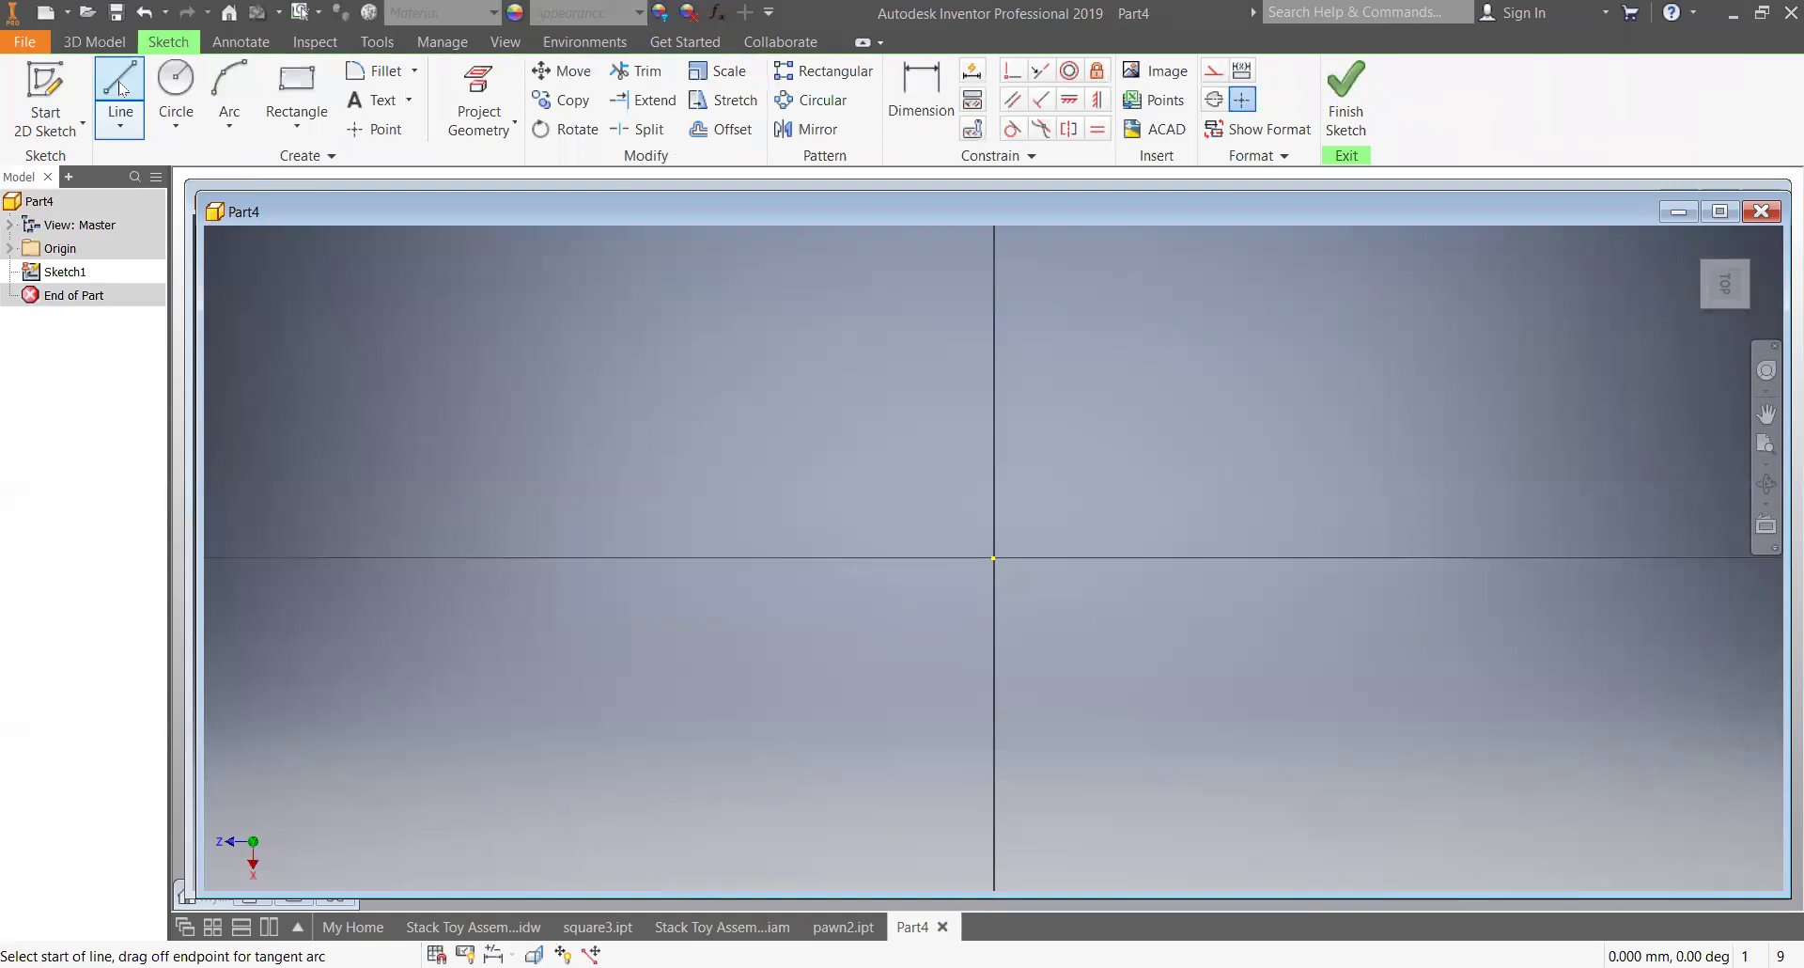
- Draw a 9 mm horizontal base line from the origin
left_click(120, 88)
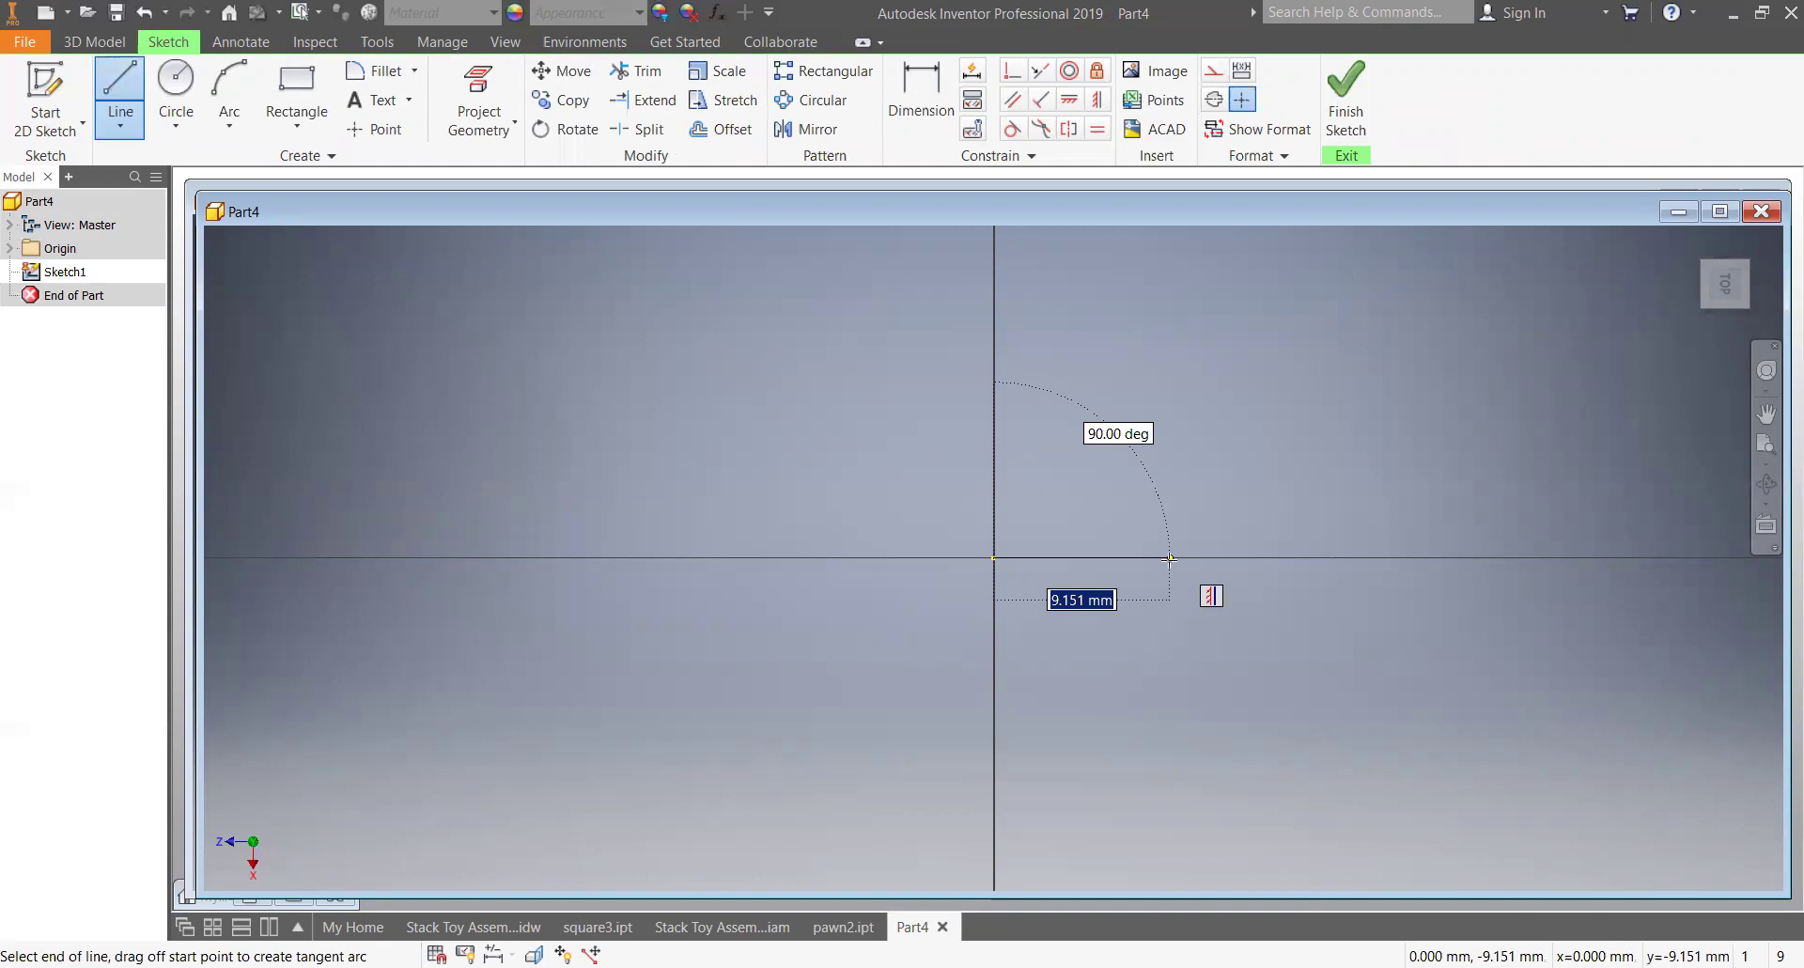
type("9")
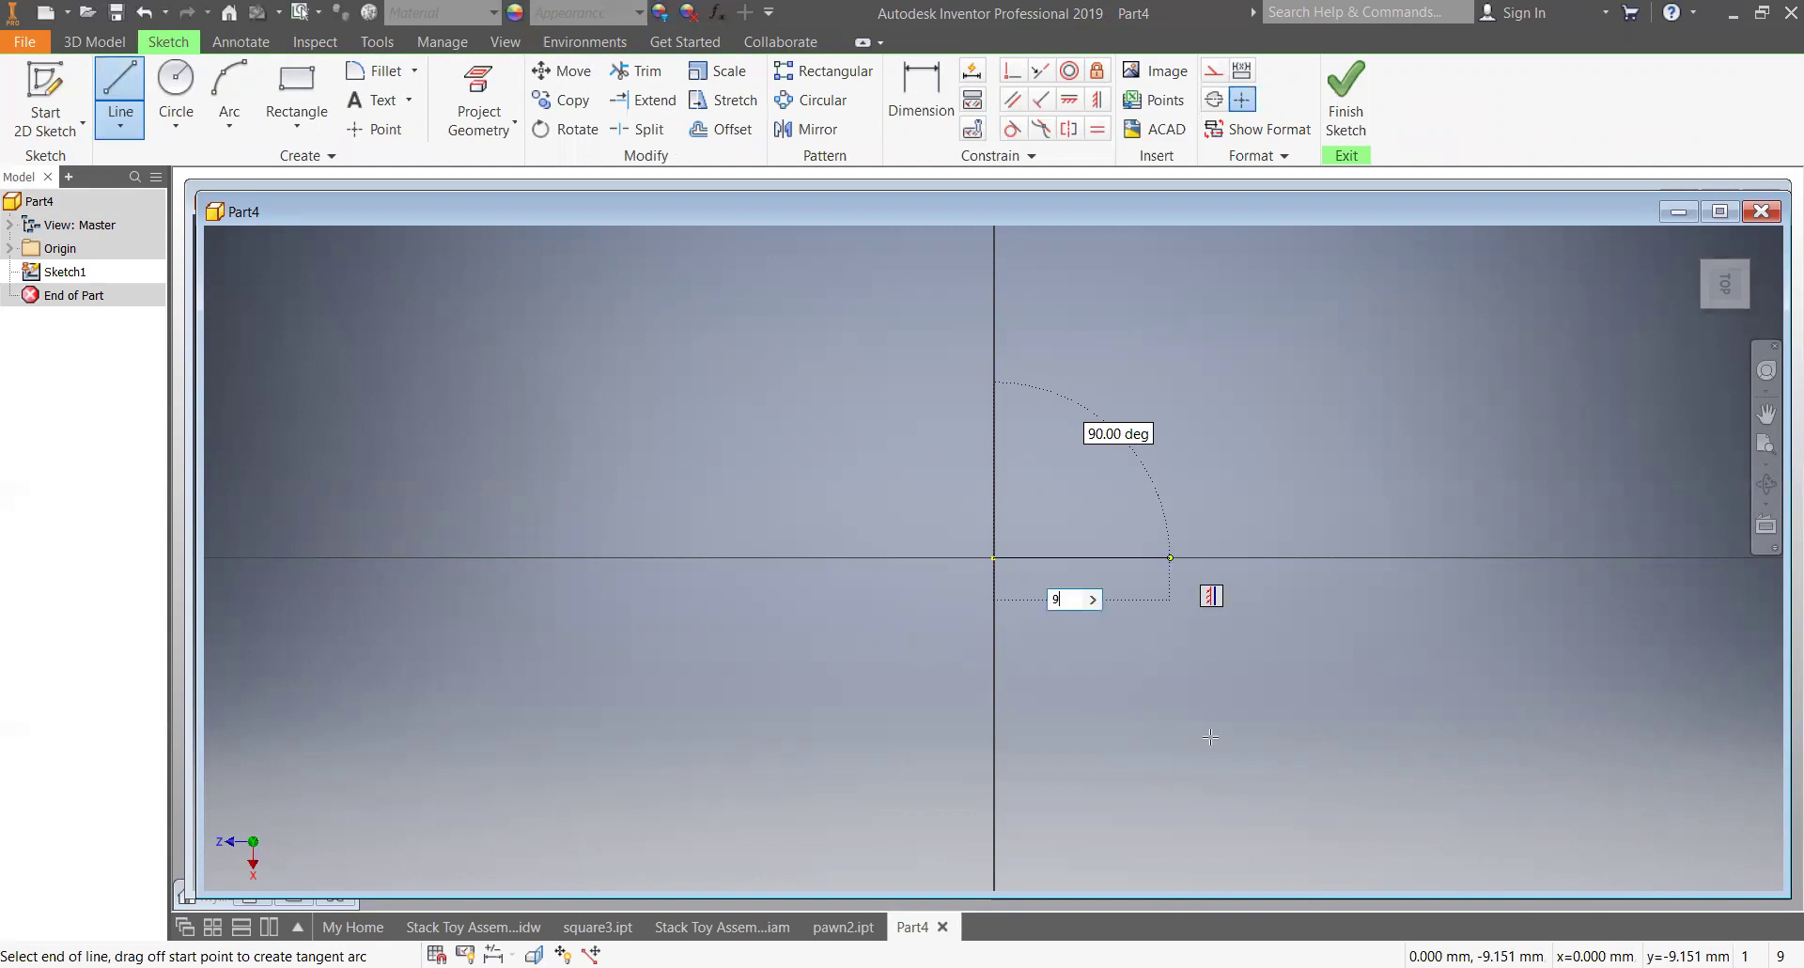
key("Return")
- Draw a 35 mm vertical line up from the origin, ending in a short top segment
left_click(124, 89)
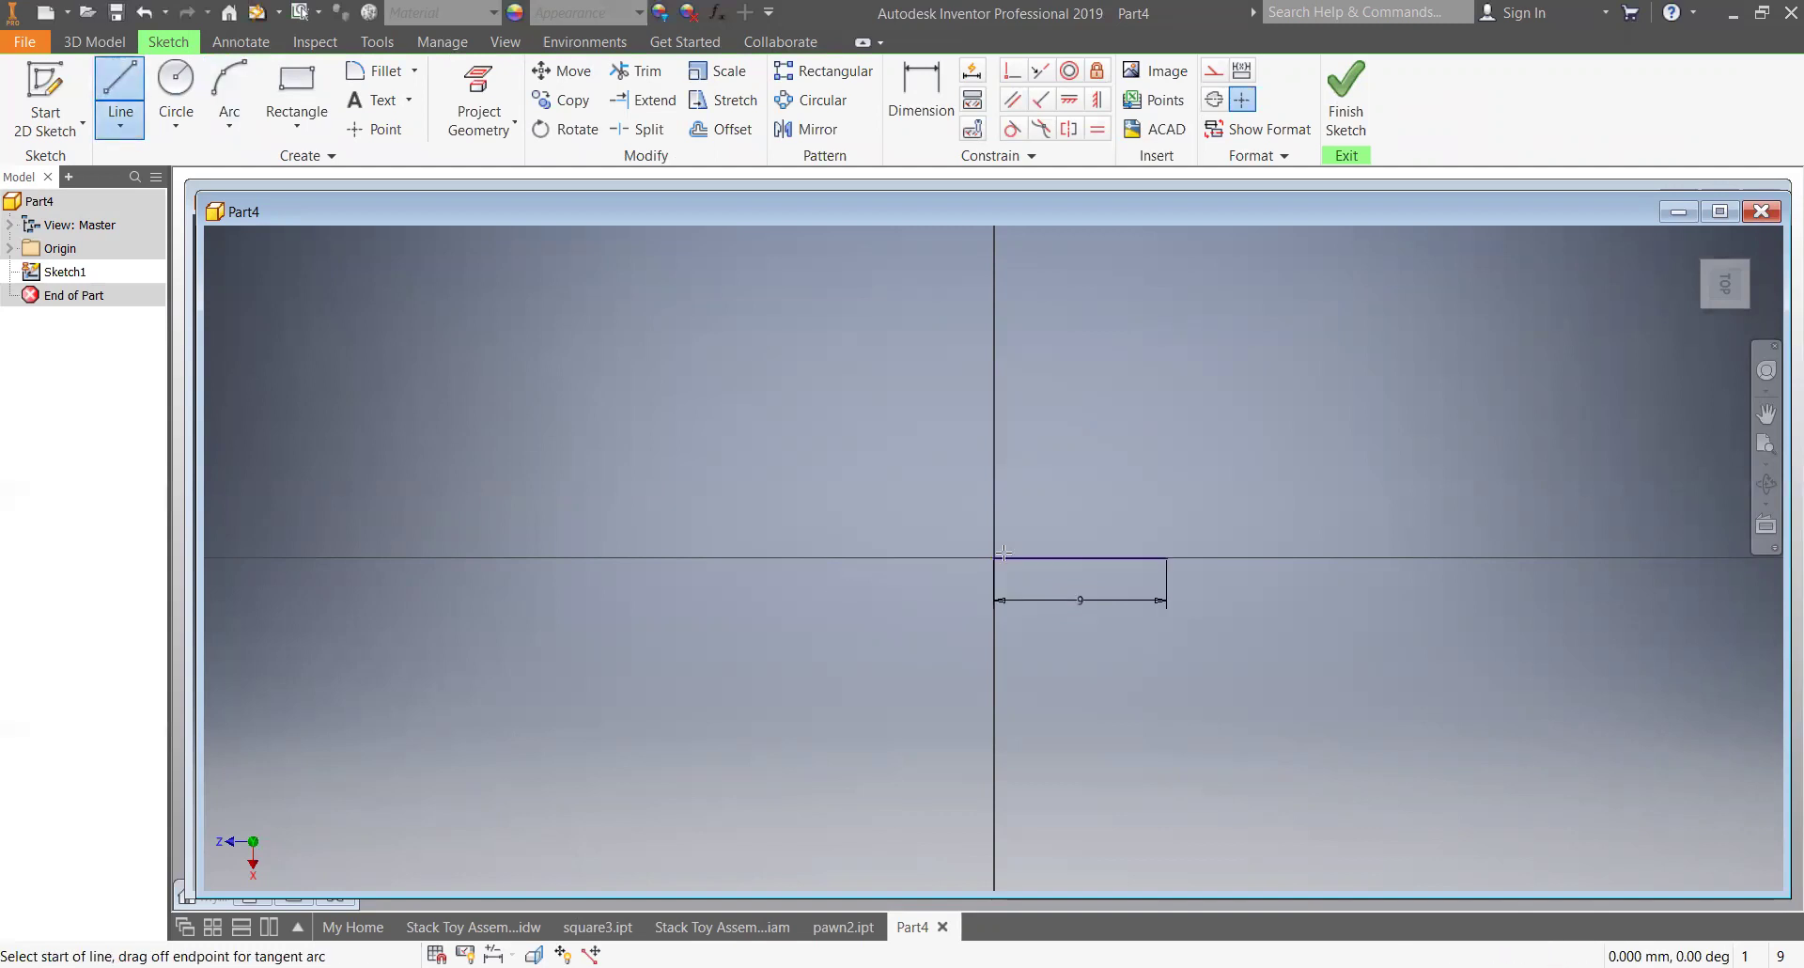
left_click(991, 346)
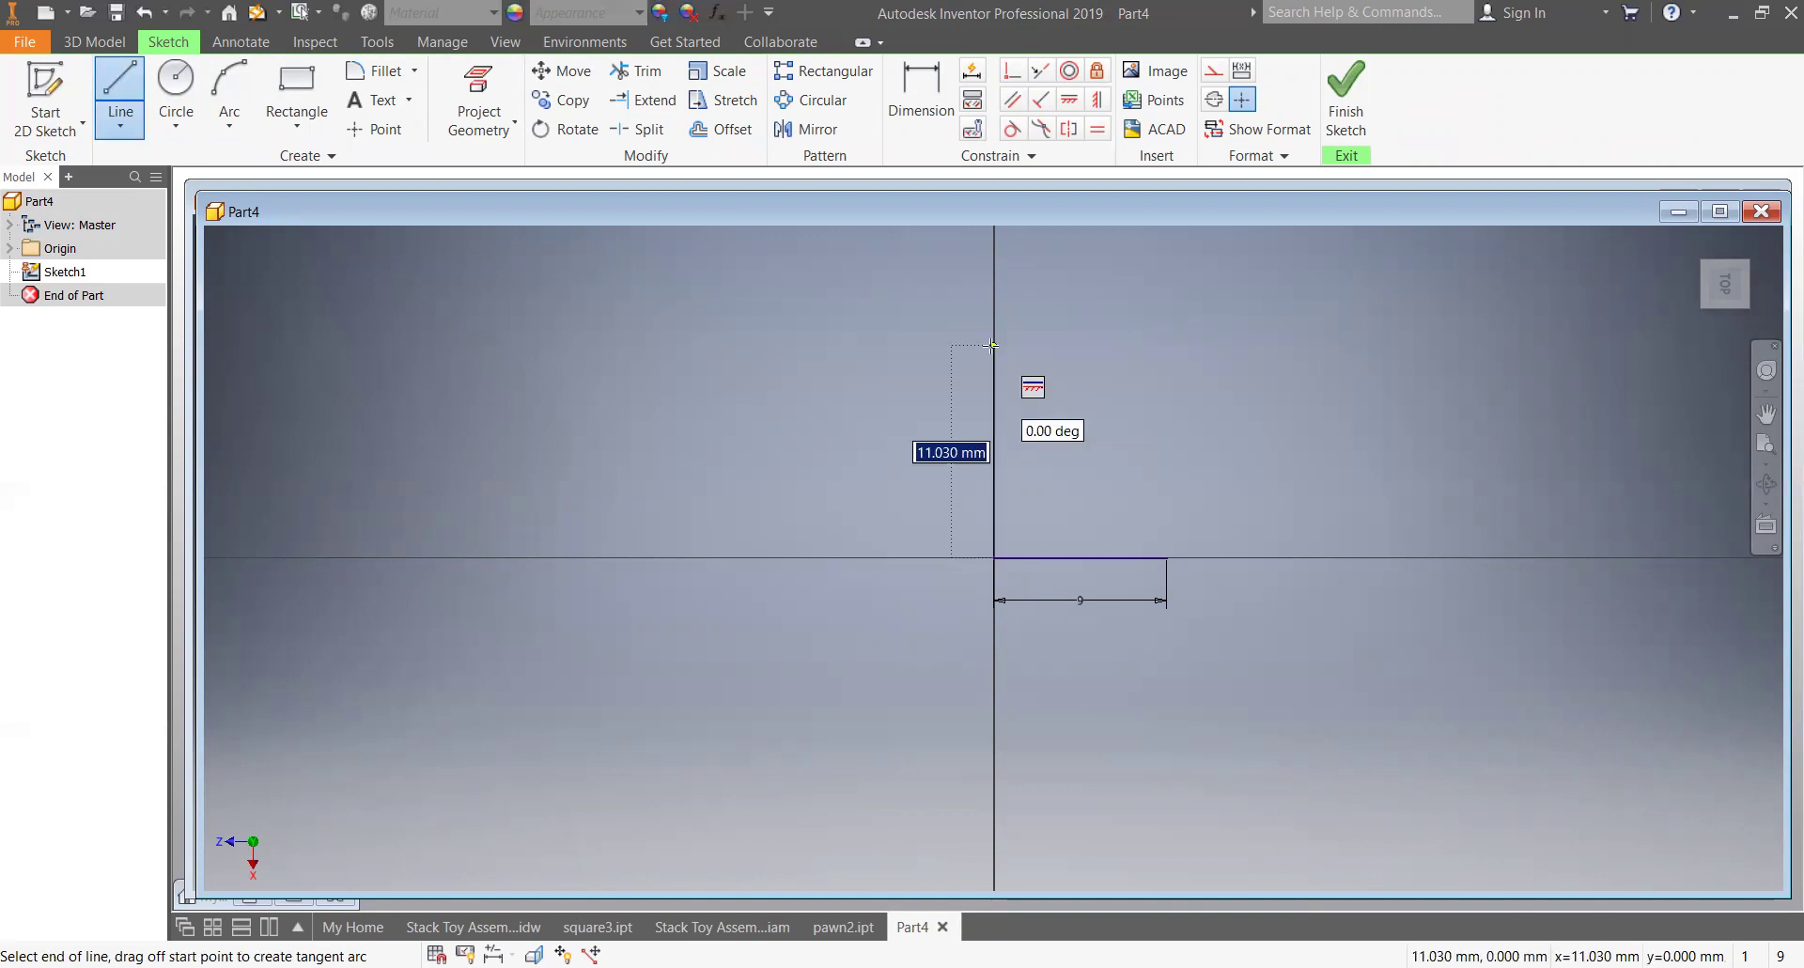
type("35")
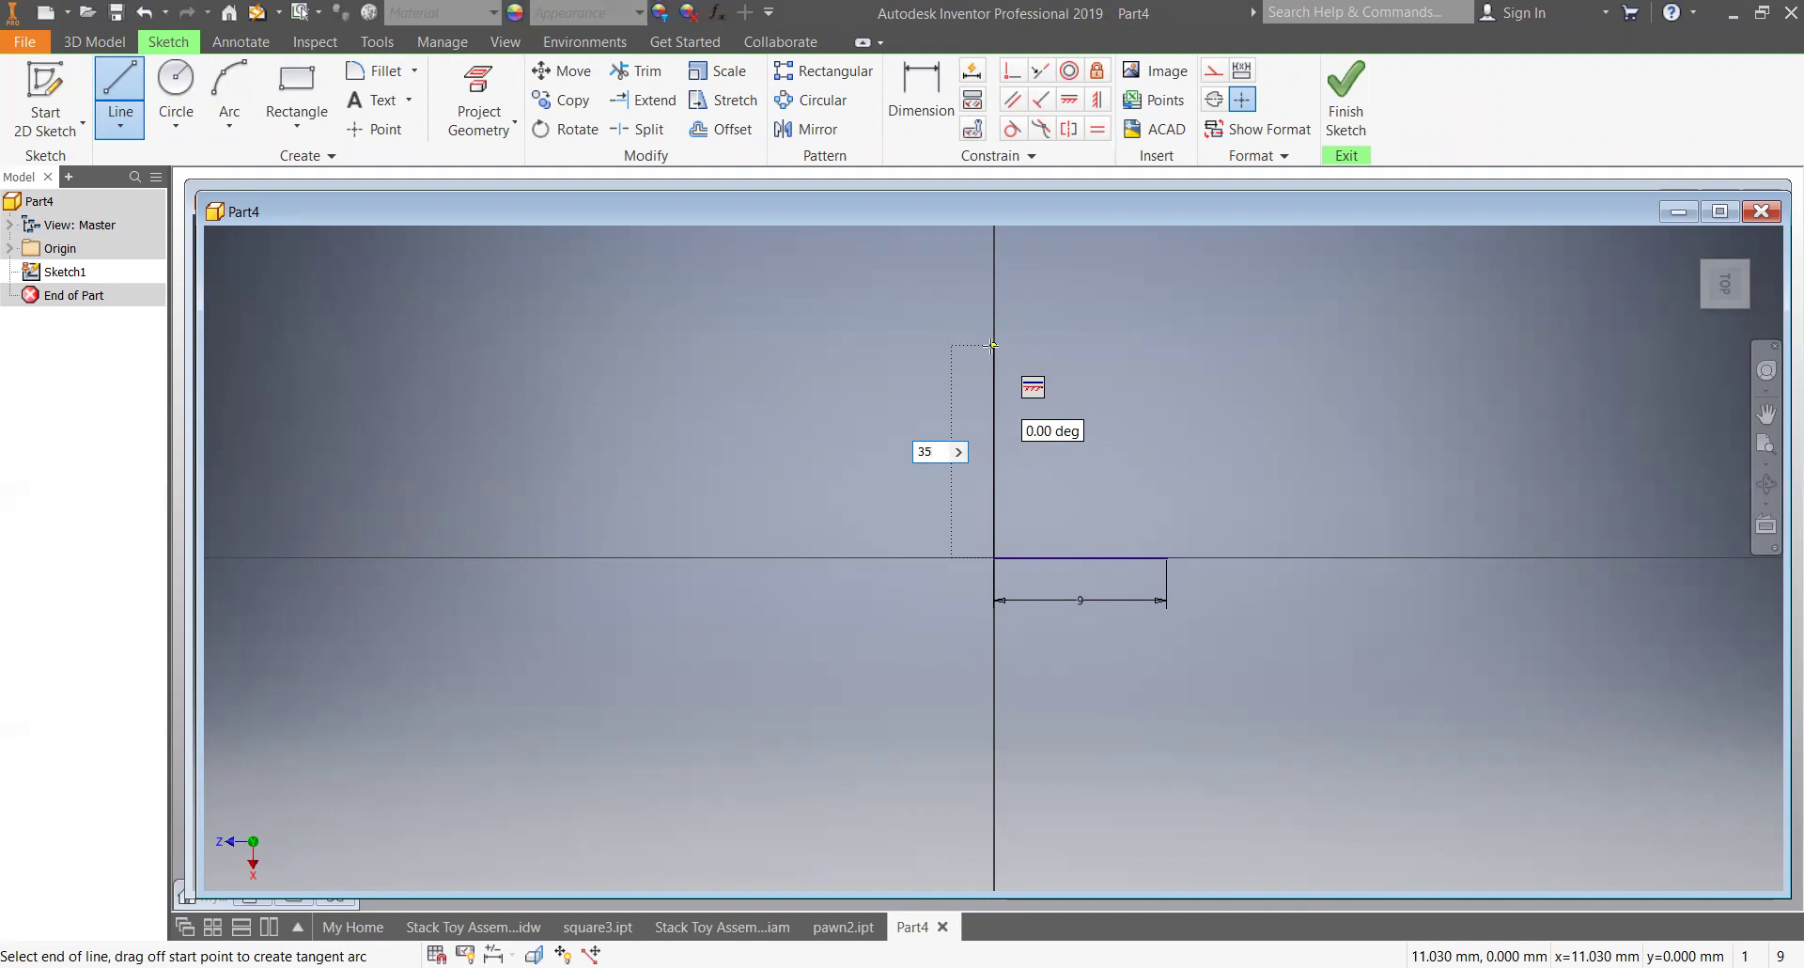
scroll(973, 425, "down", 2)
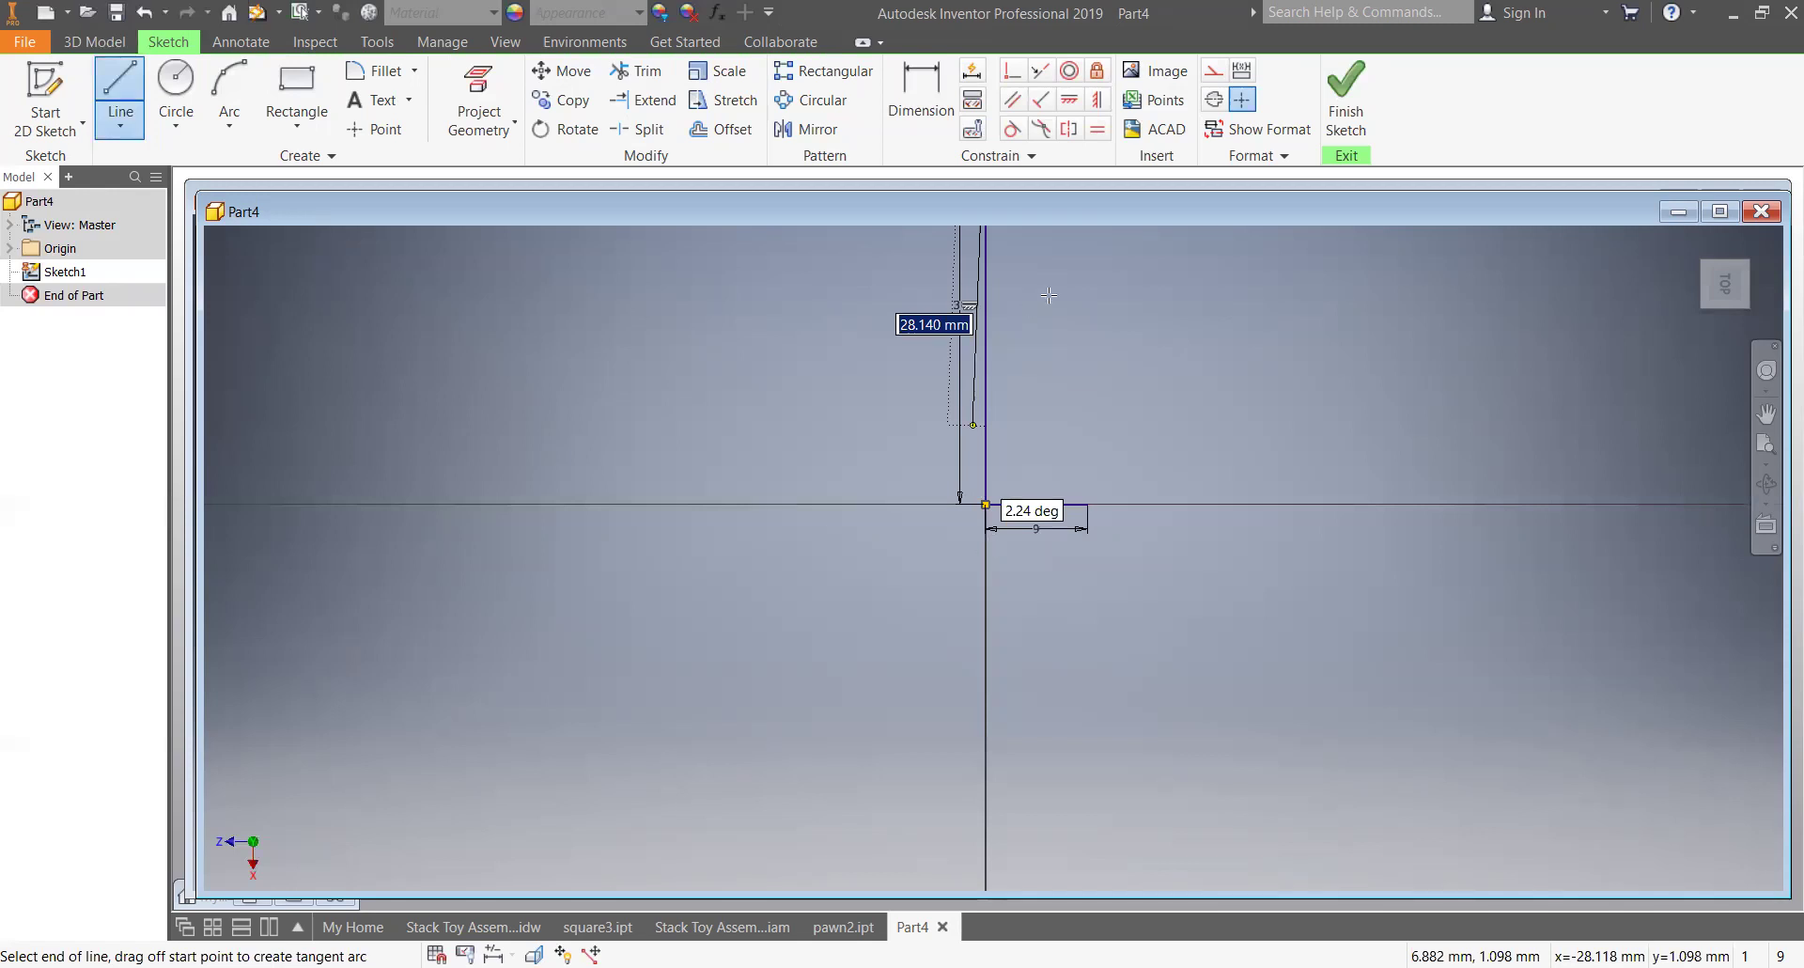
type("35")
key("Return")
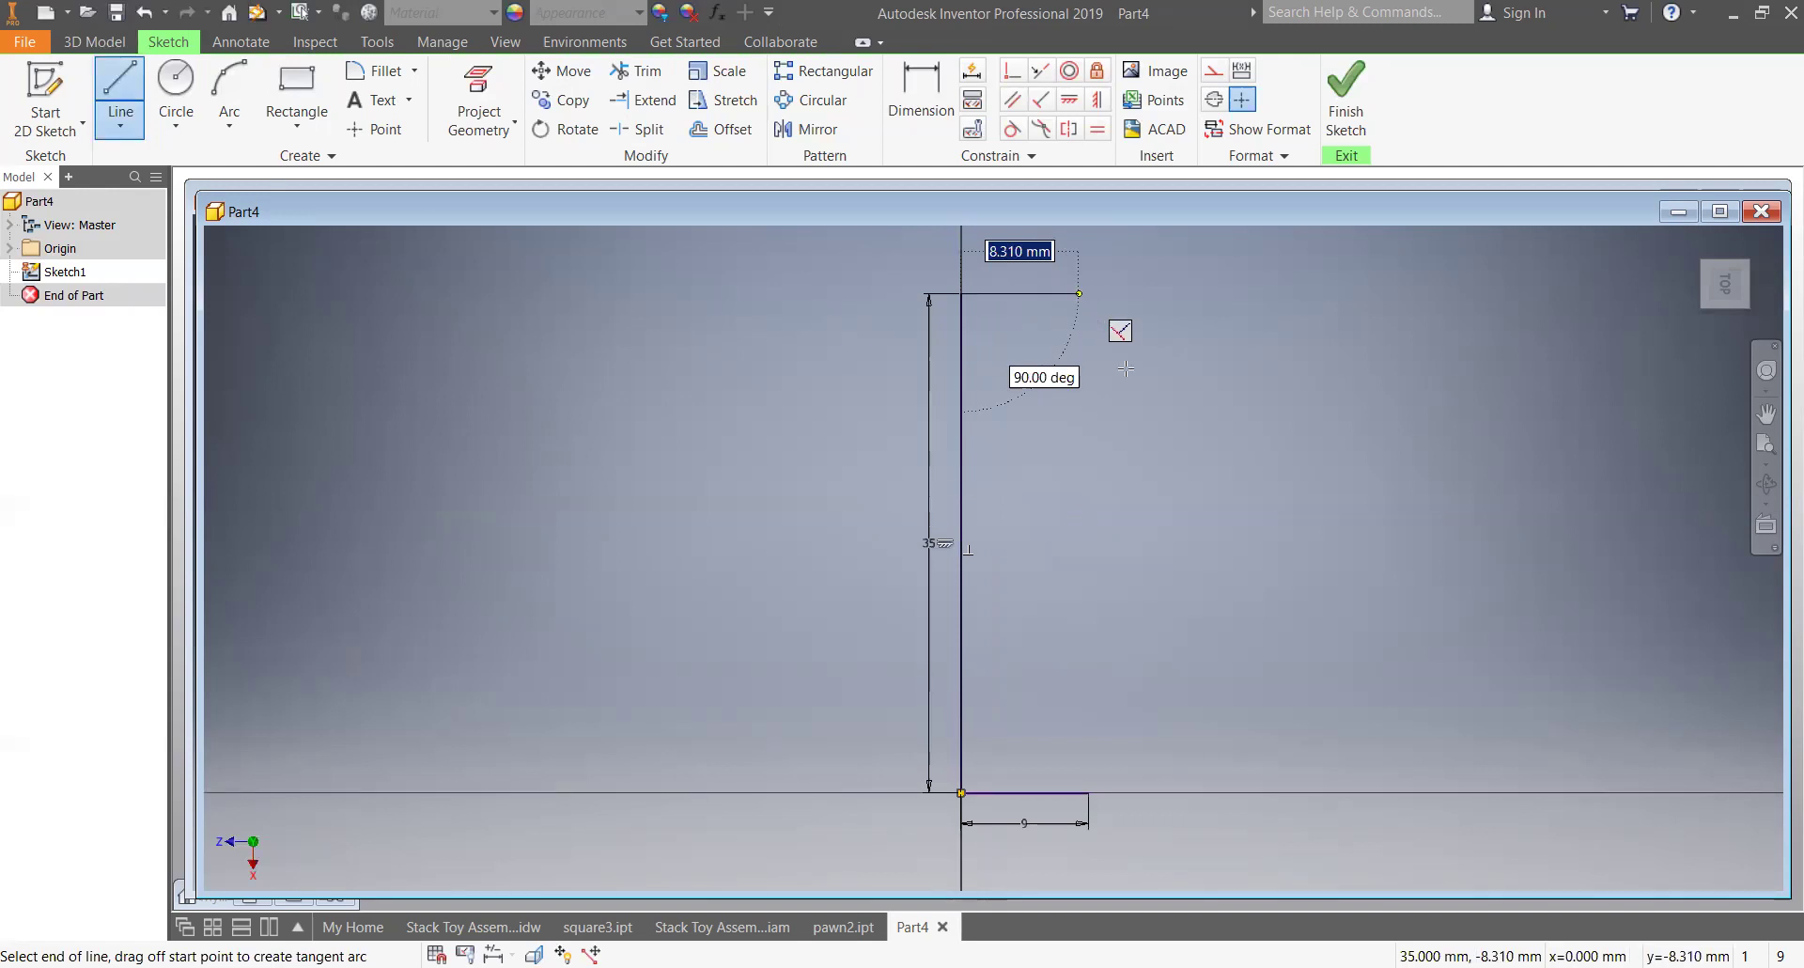
key("Return")
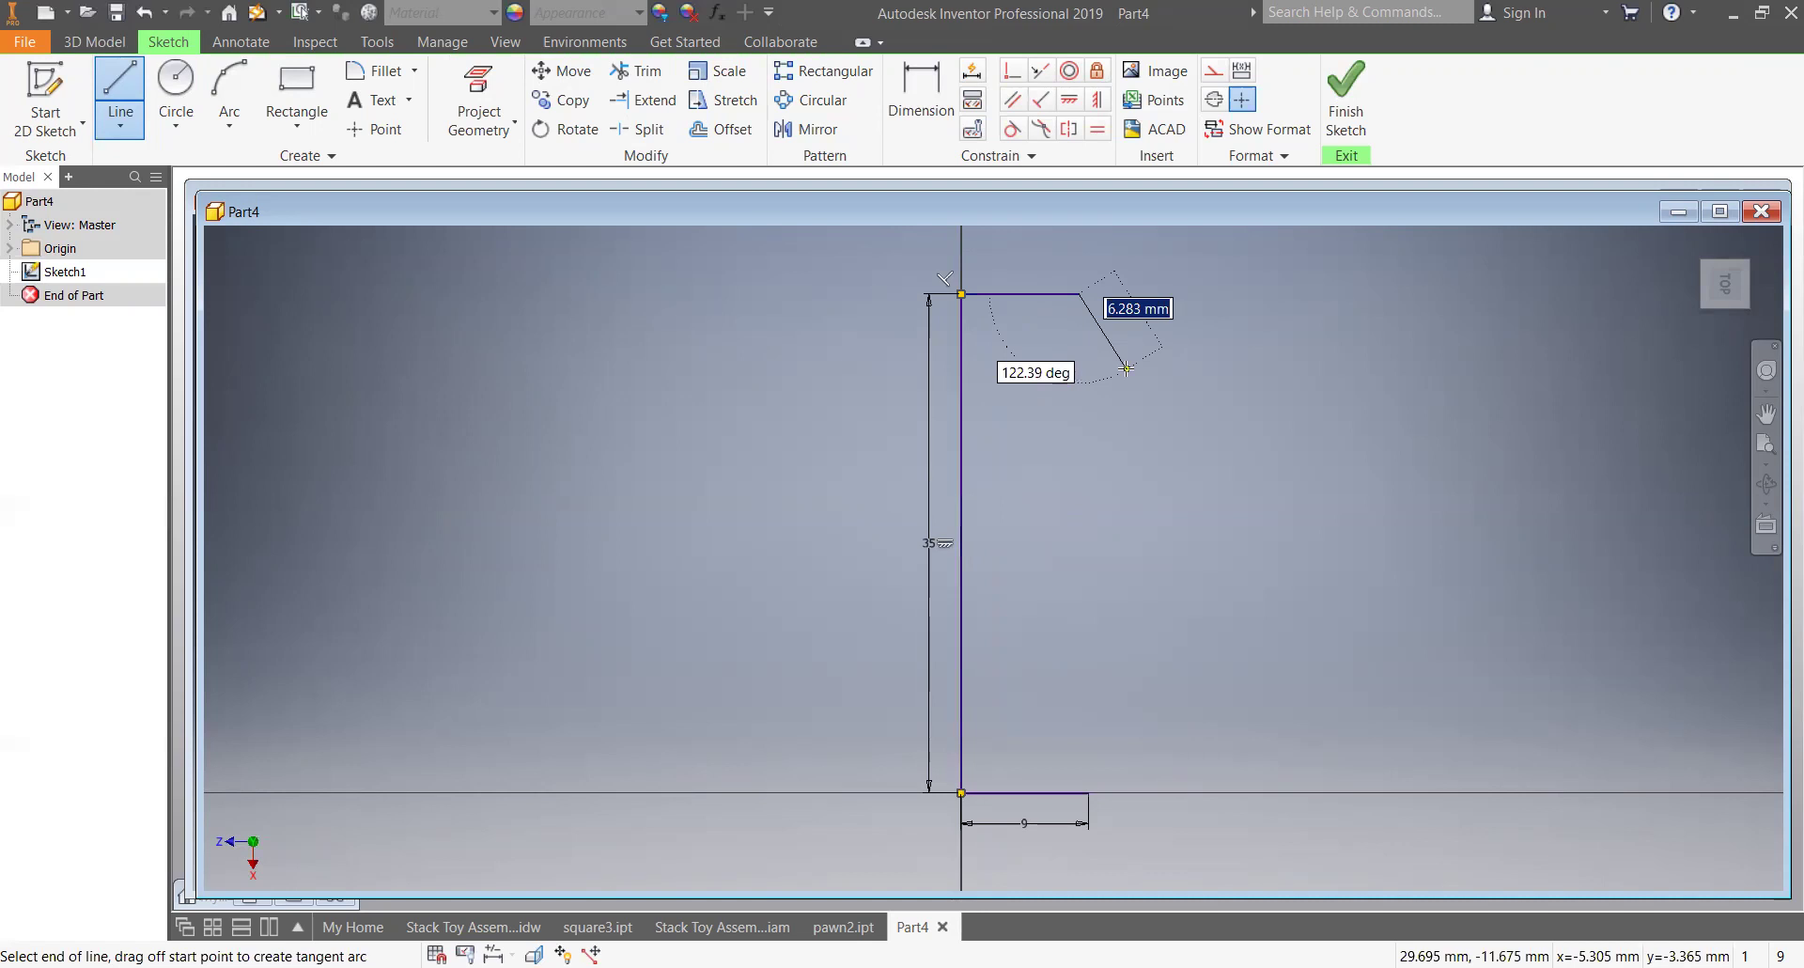
key("Escape")
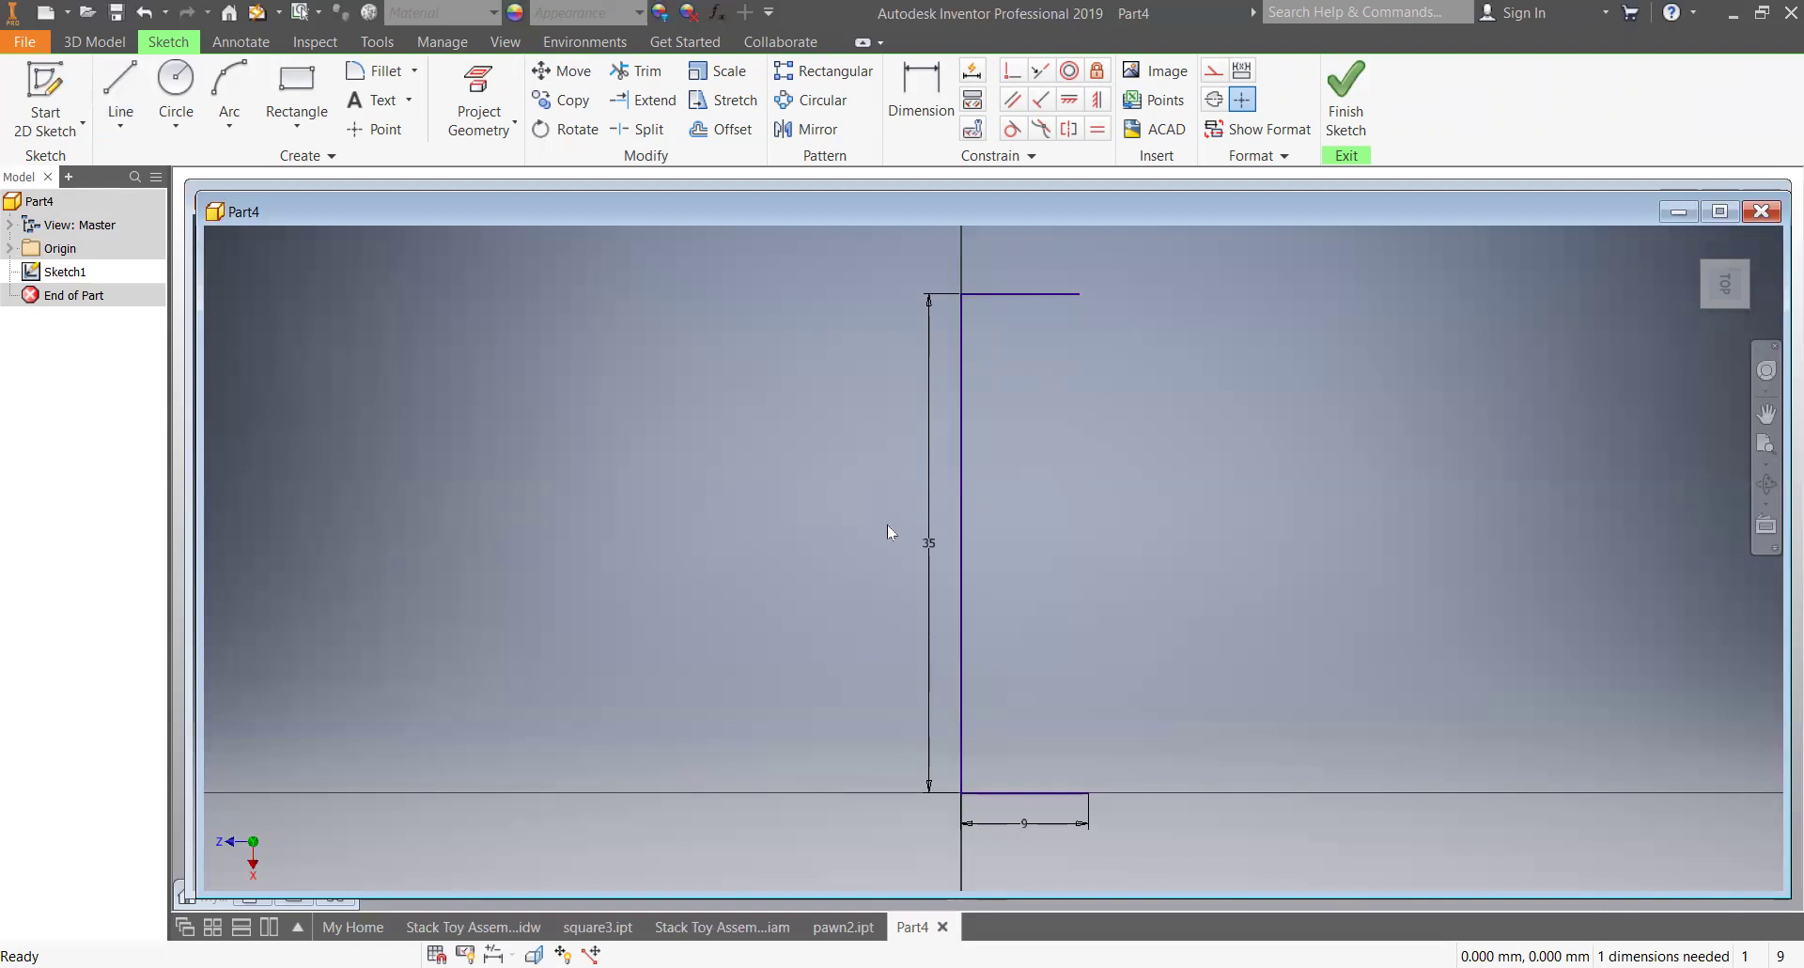
- Draw a 12 mm diameter circle and move its centre onto the vertical line near the top
left_click(177, 78)
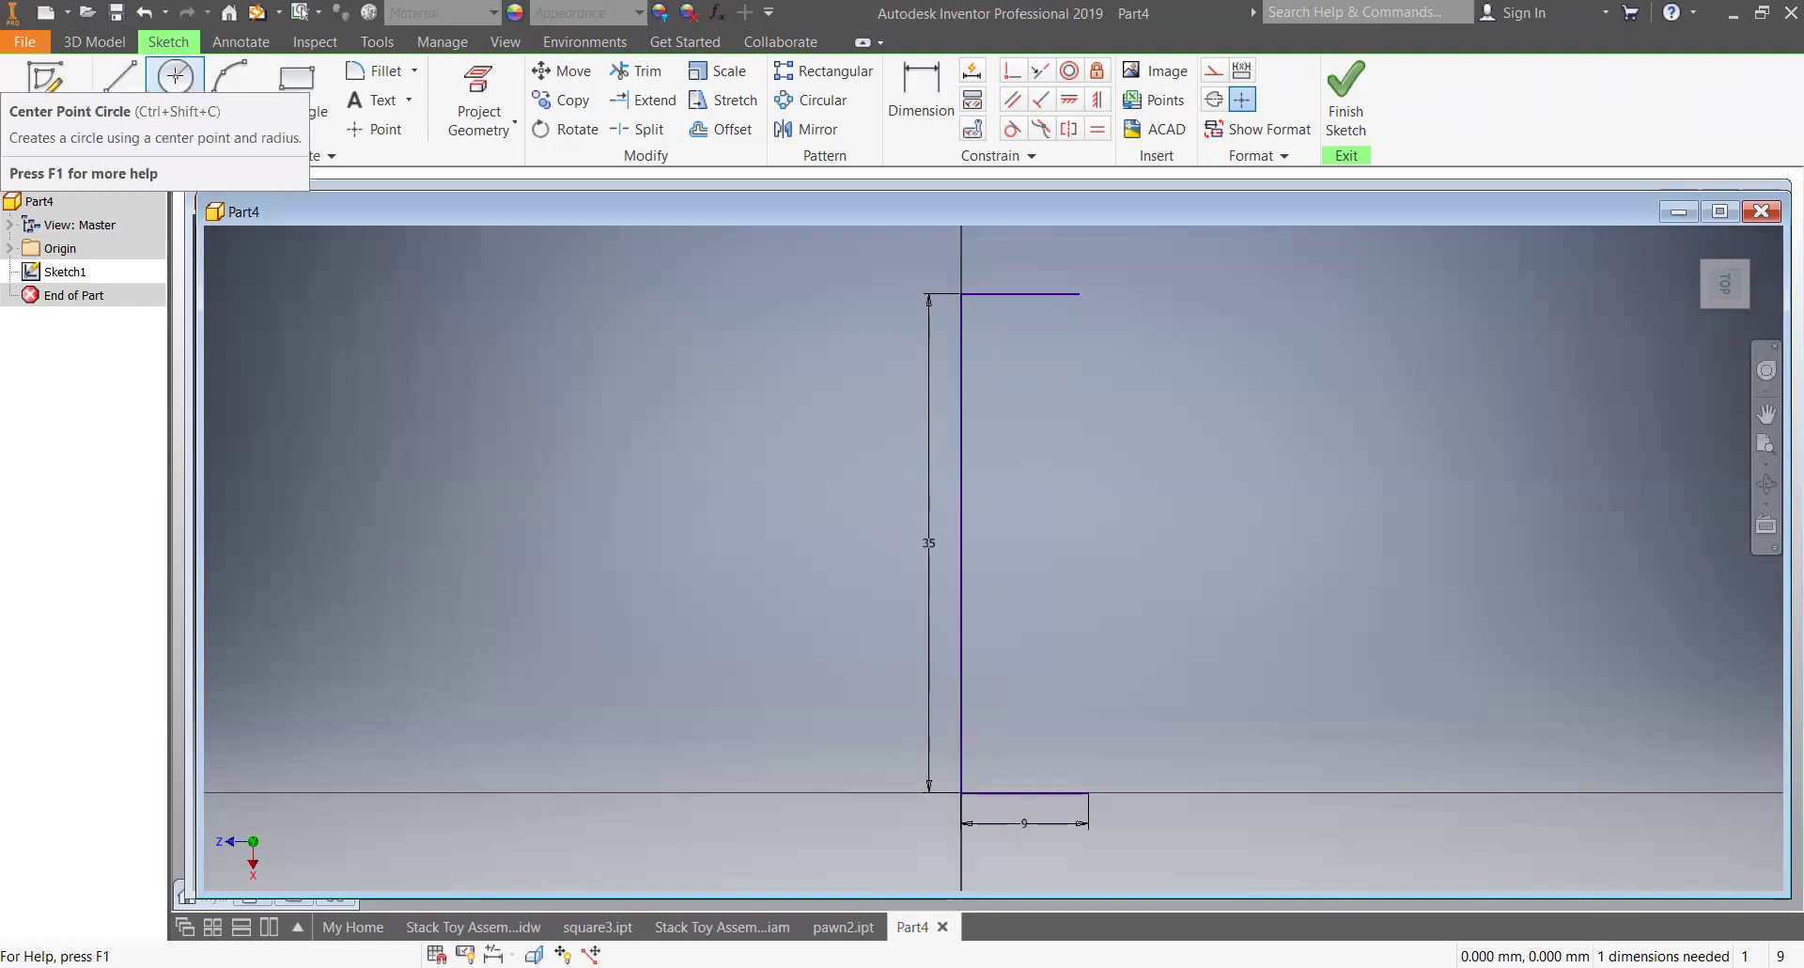
left_click(691, 393)
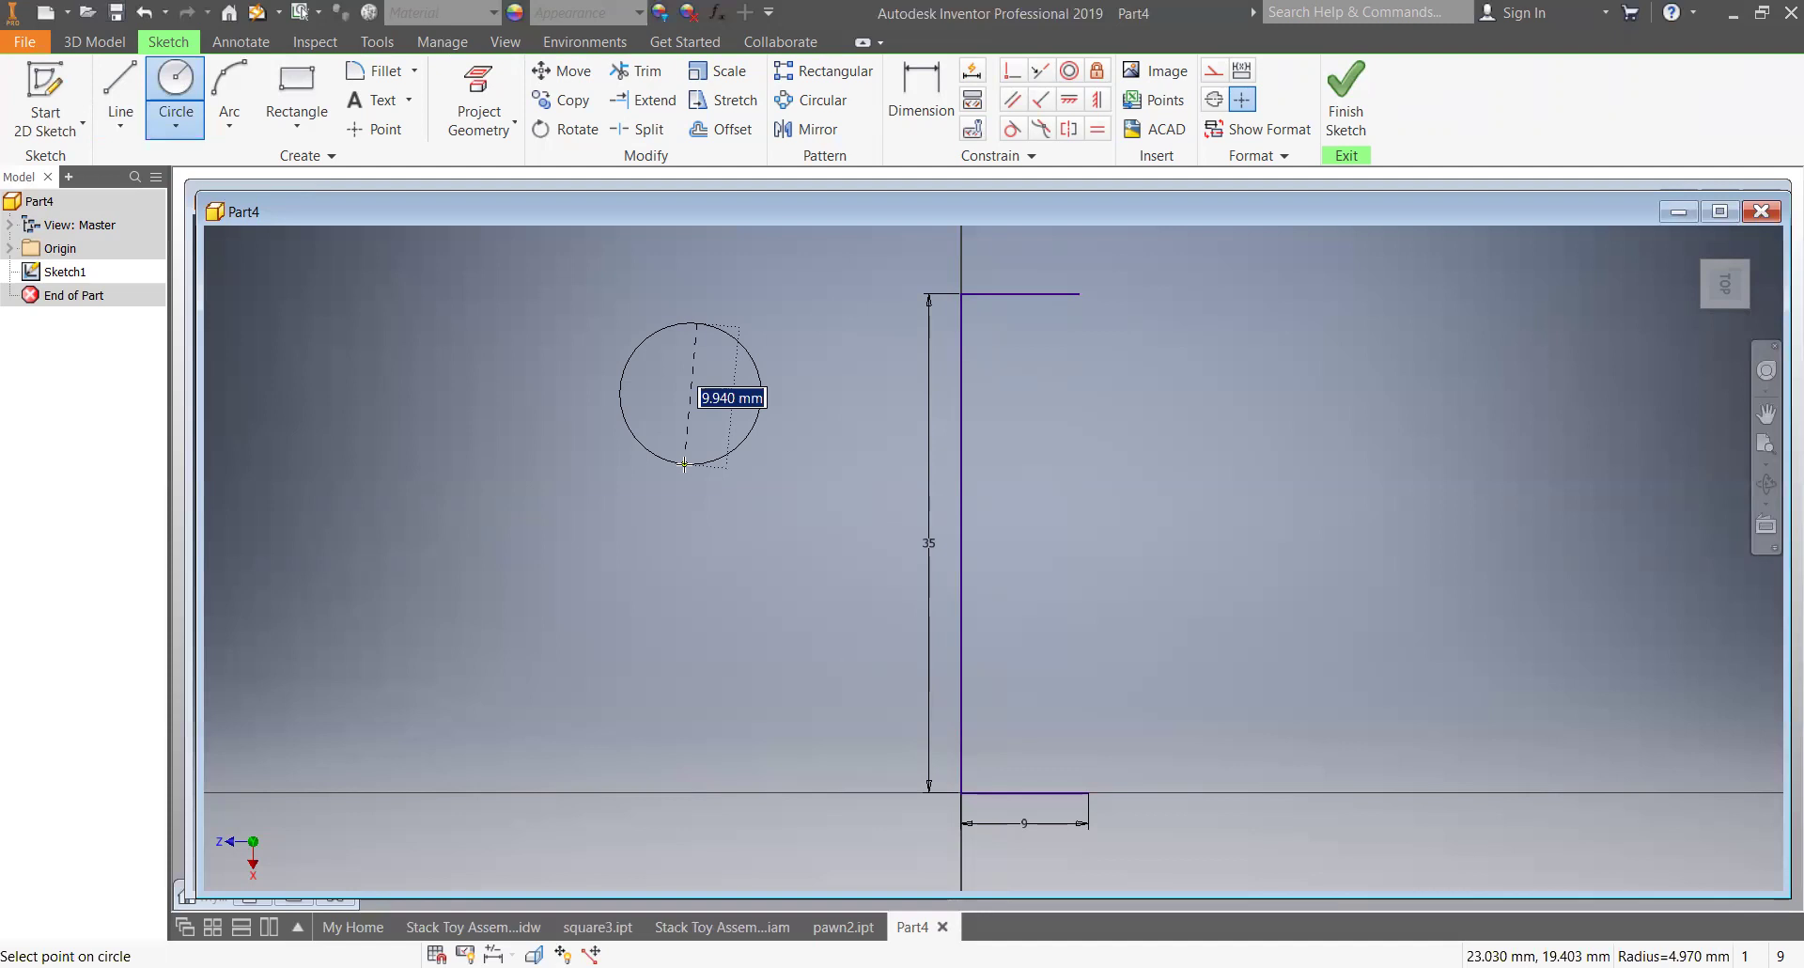
type("12")
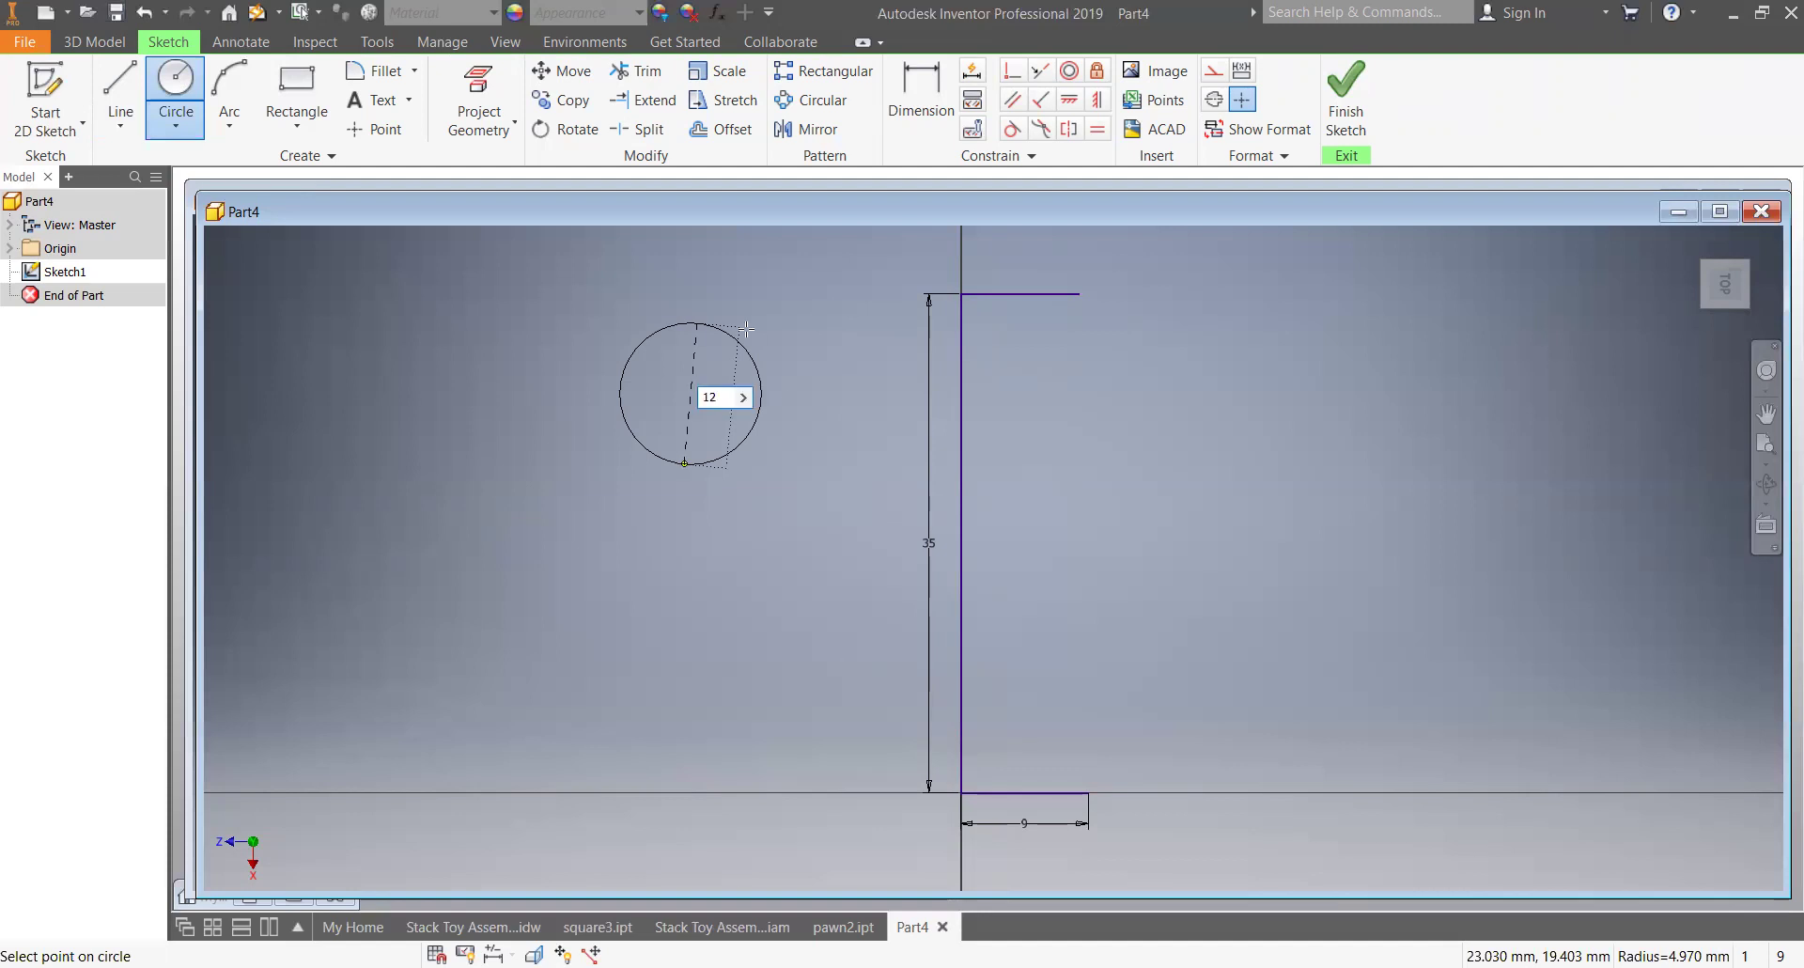
left_click(728, 404)
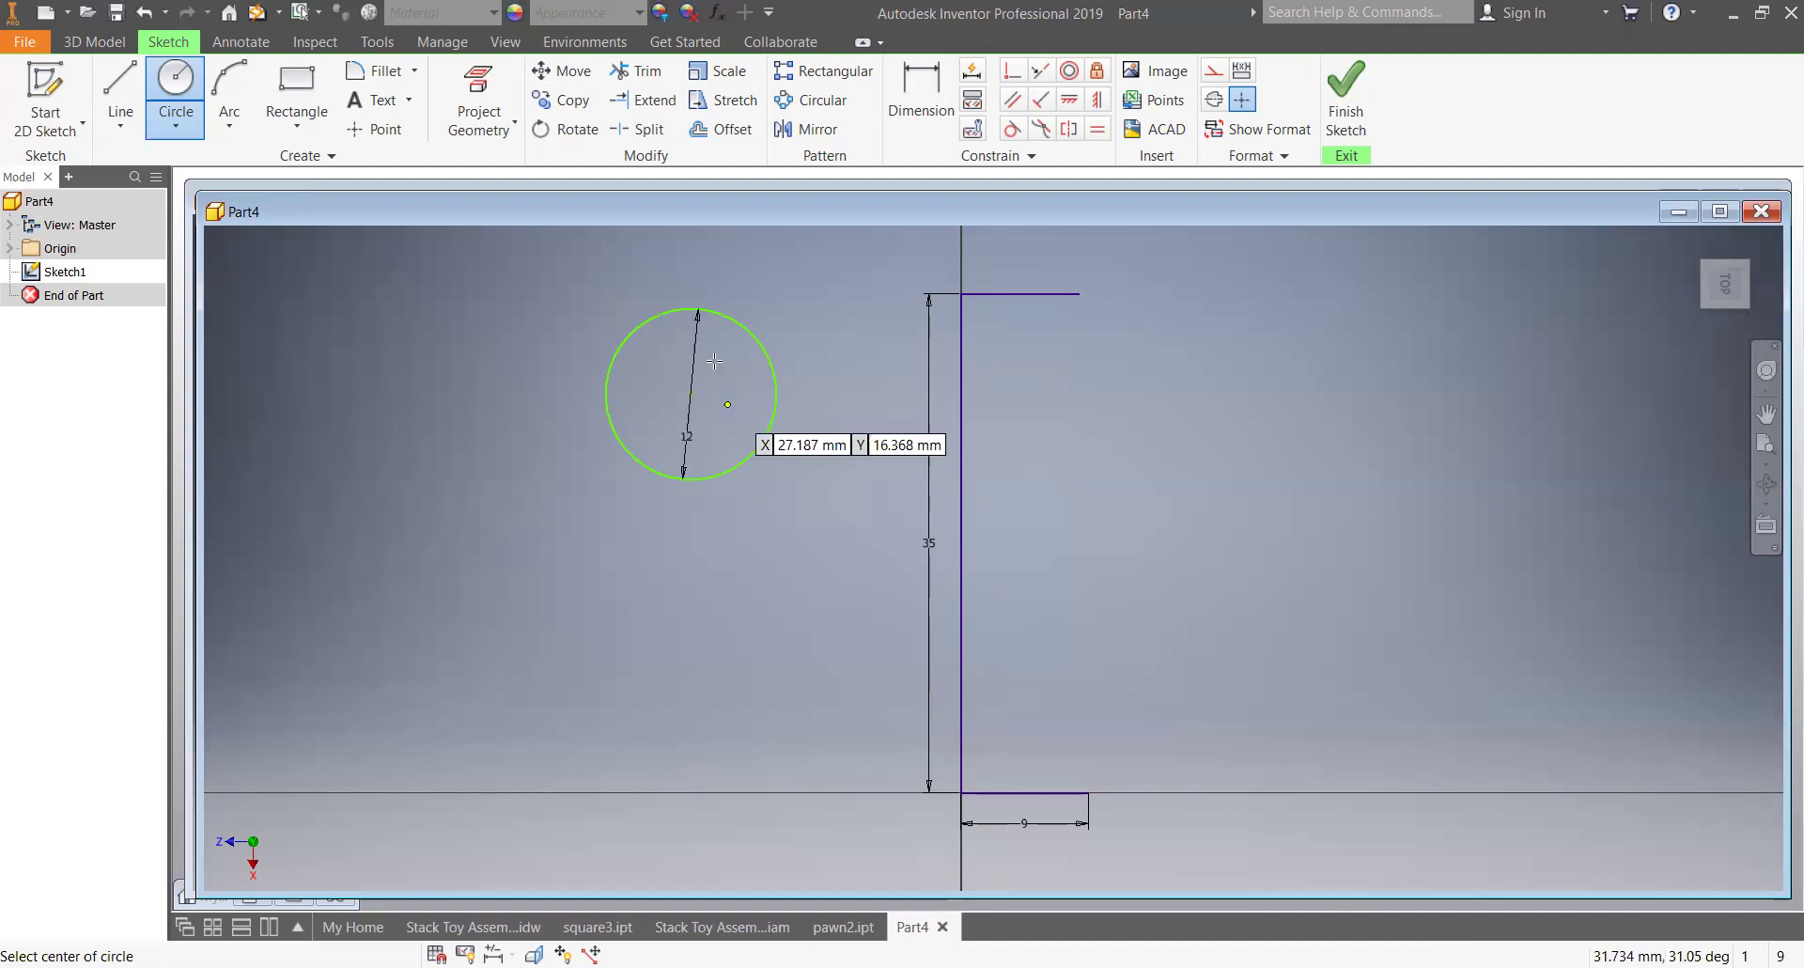
key("Escape")
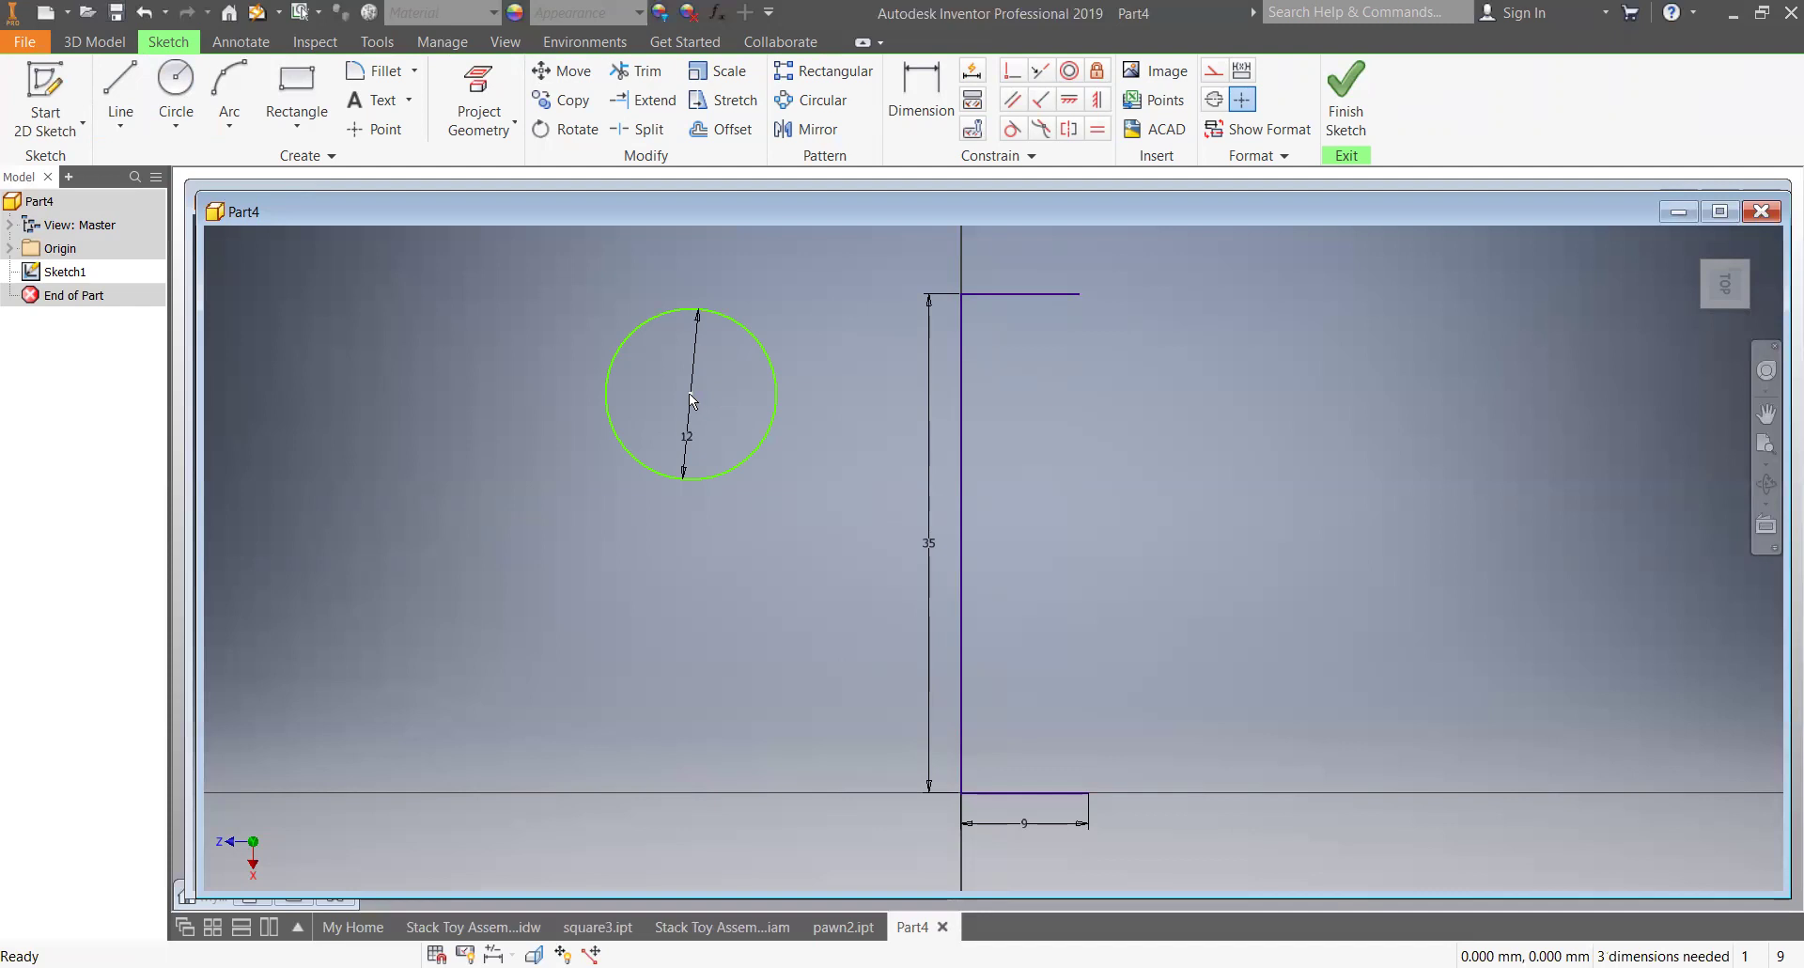
left_click_drag(692, 396, 962, 416)
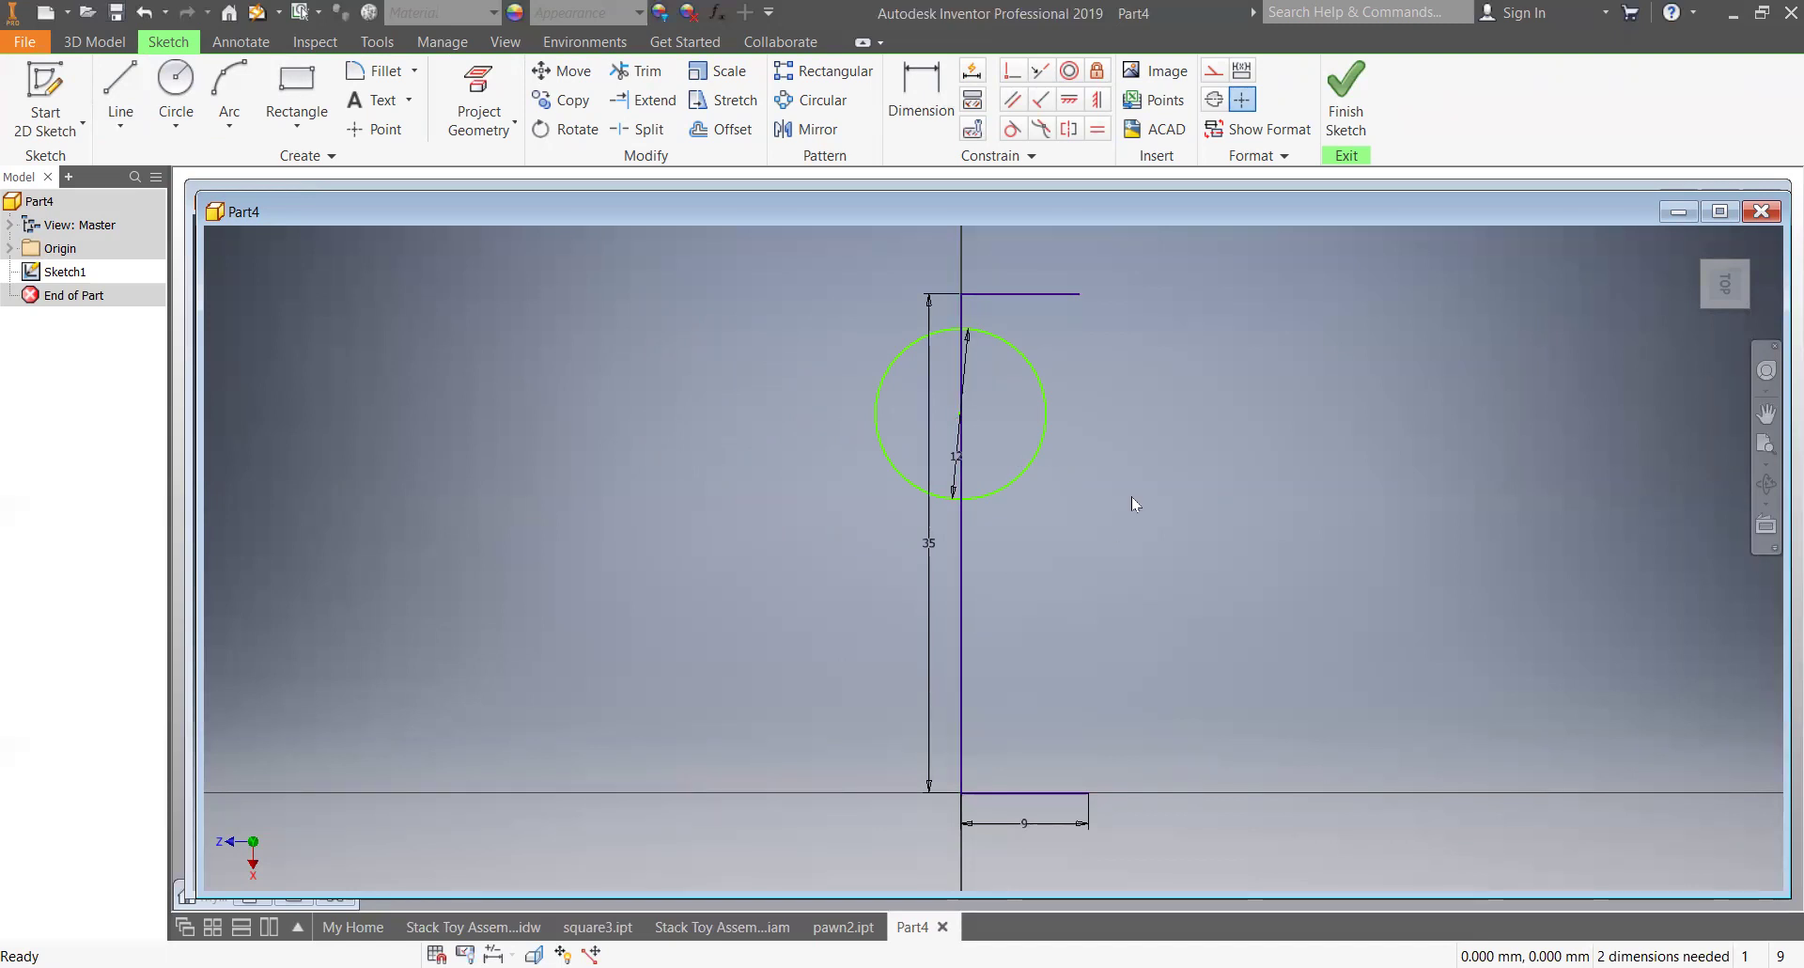
- Constrain the 12 mm circle tangent to the short top horizontal line
left_click(1006, 336)
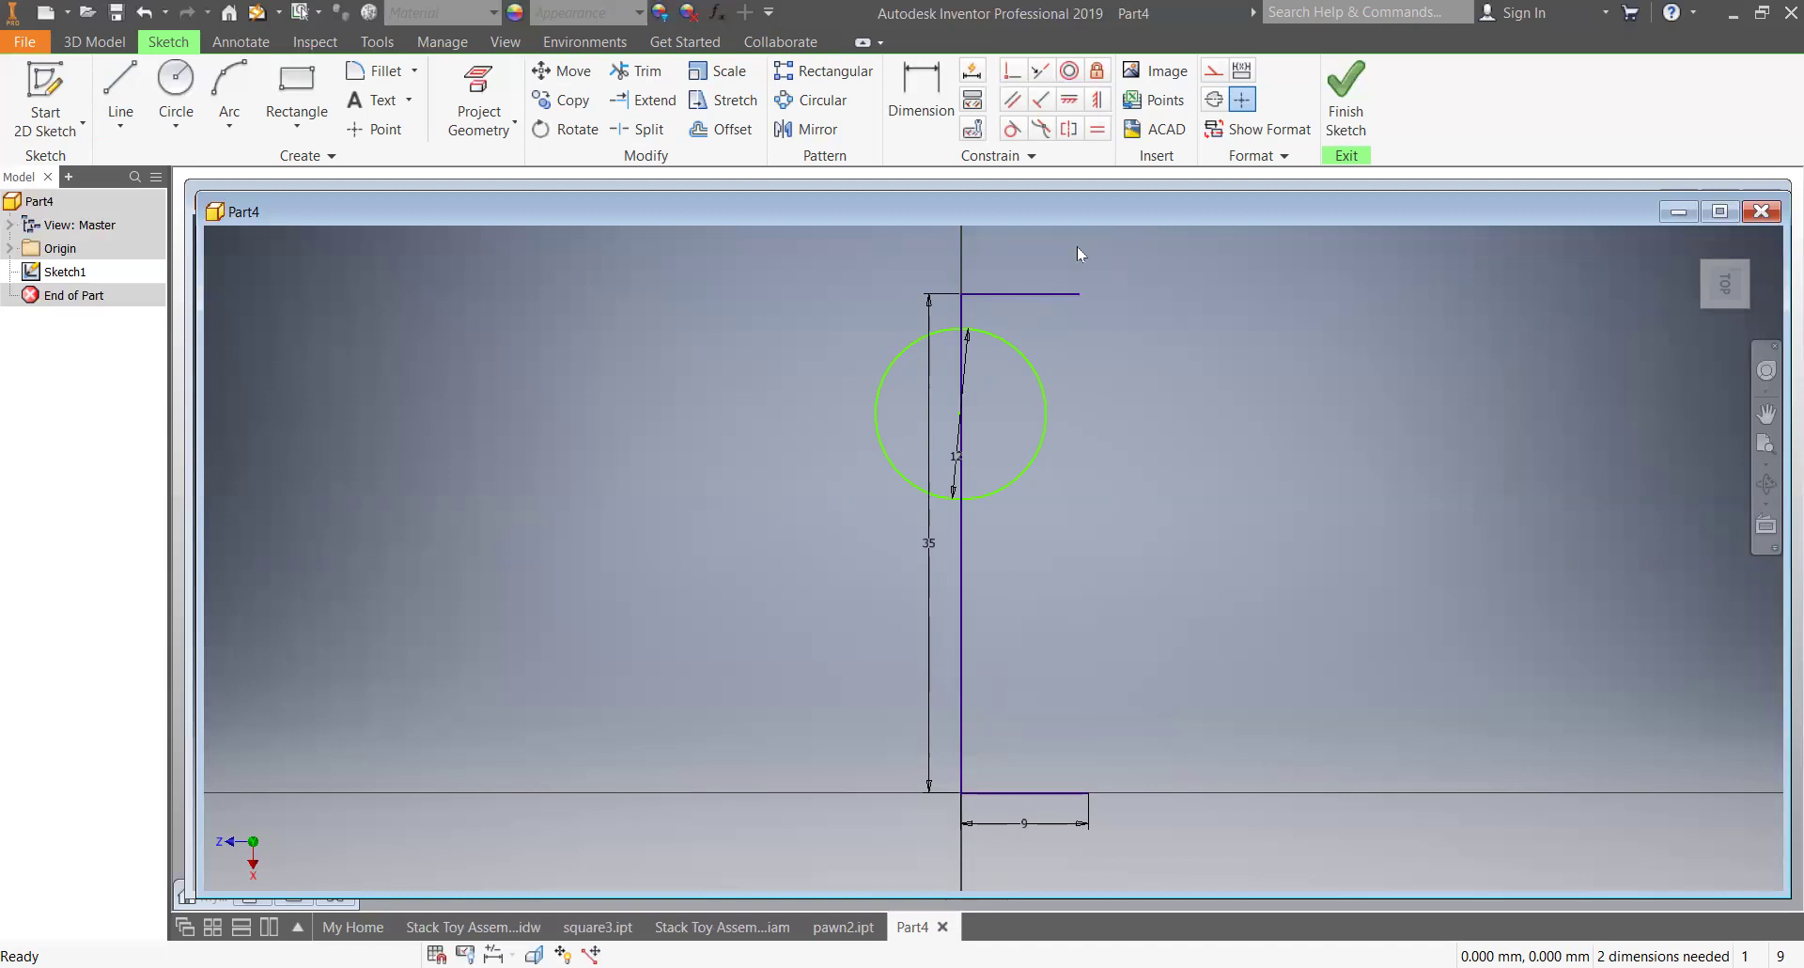
left_click(1012, 131)
left_click(985, 337)
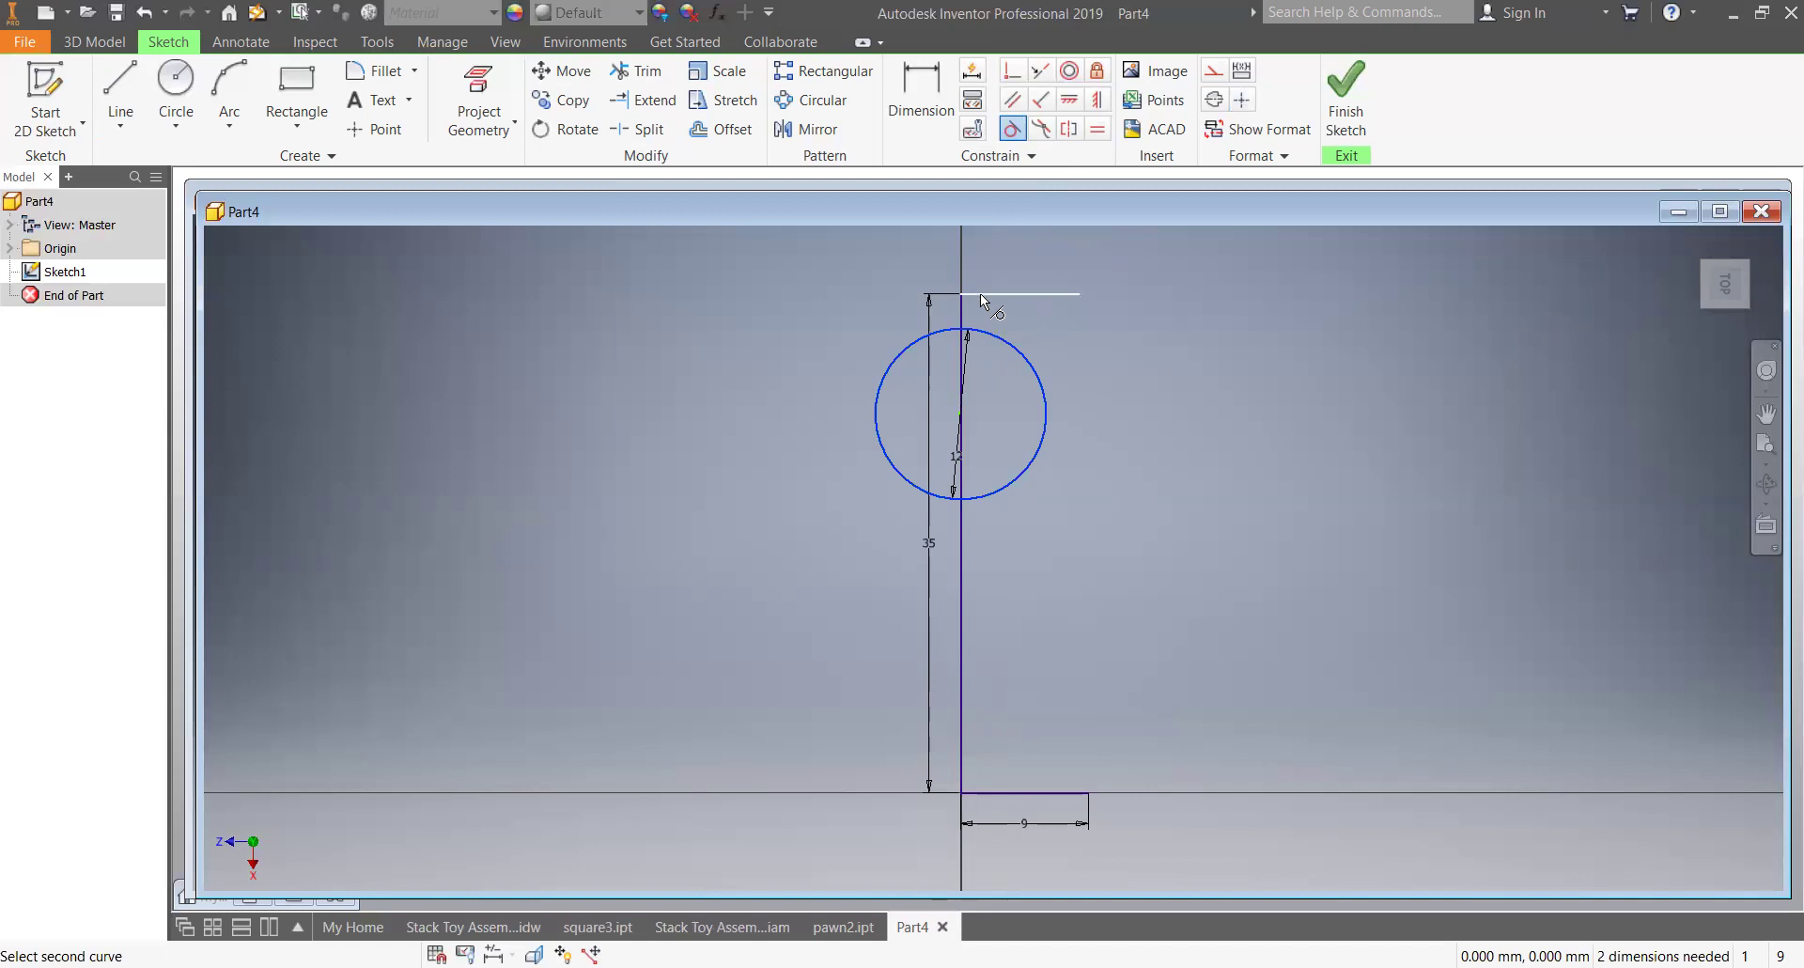
left_click(979, 293)
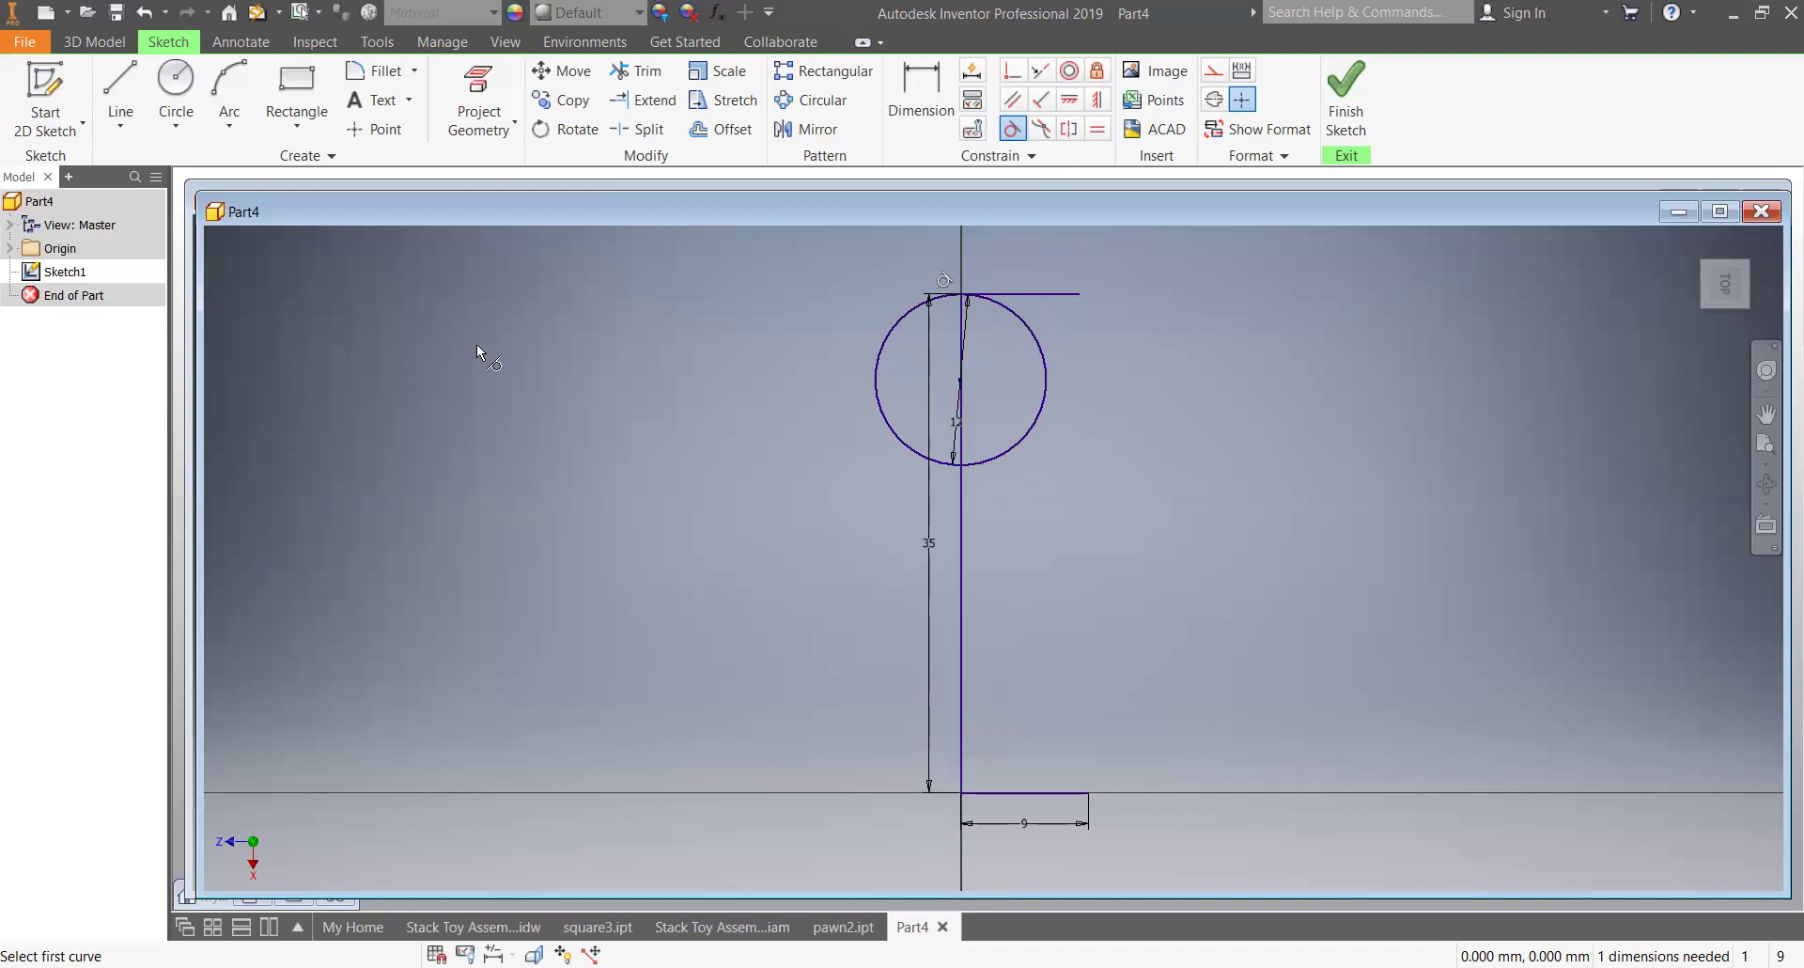
- Trim away the circle's left half, leaving a semicircle right of the vertical line
left_click(639, 73)
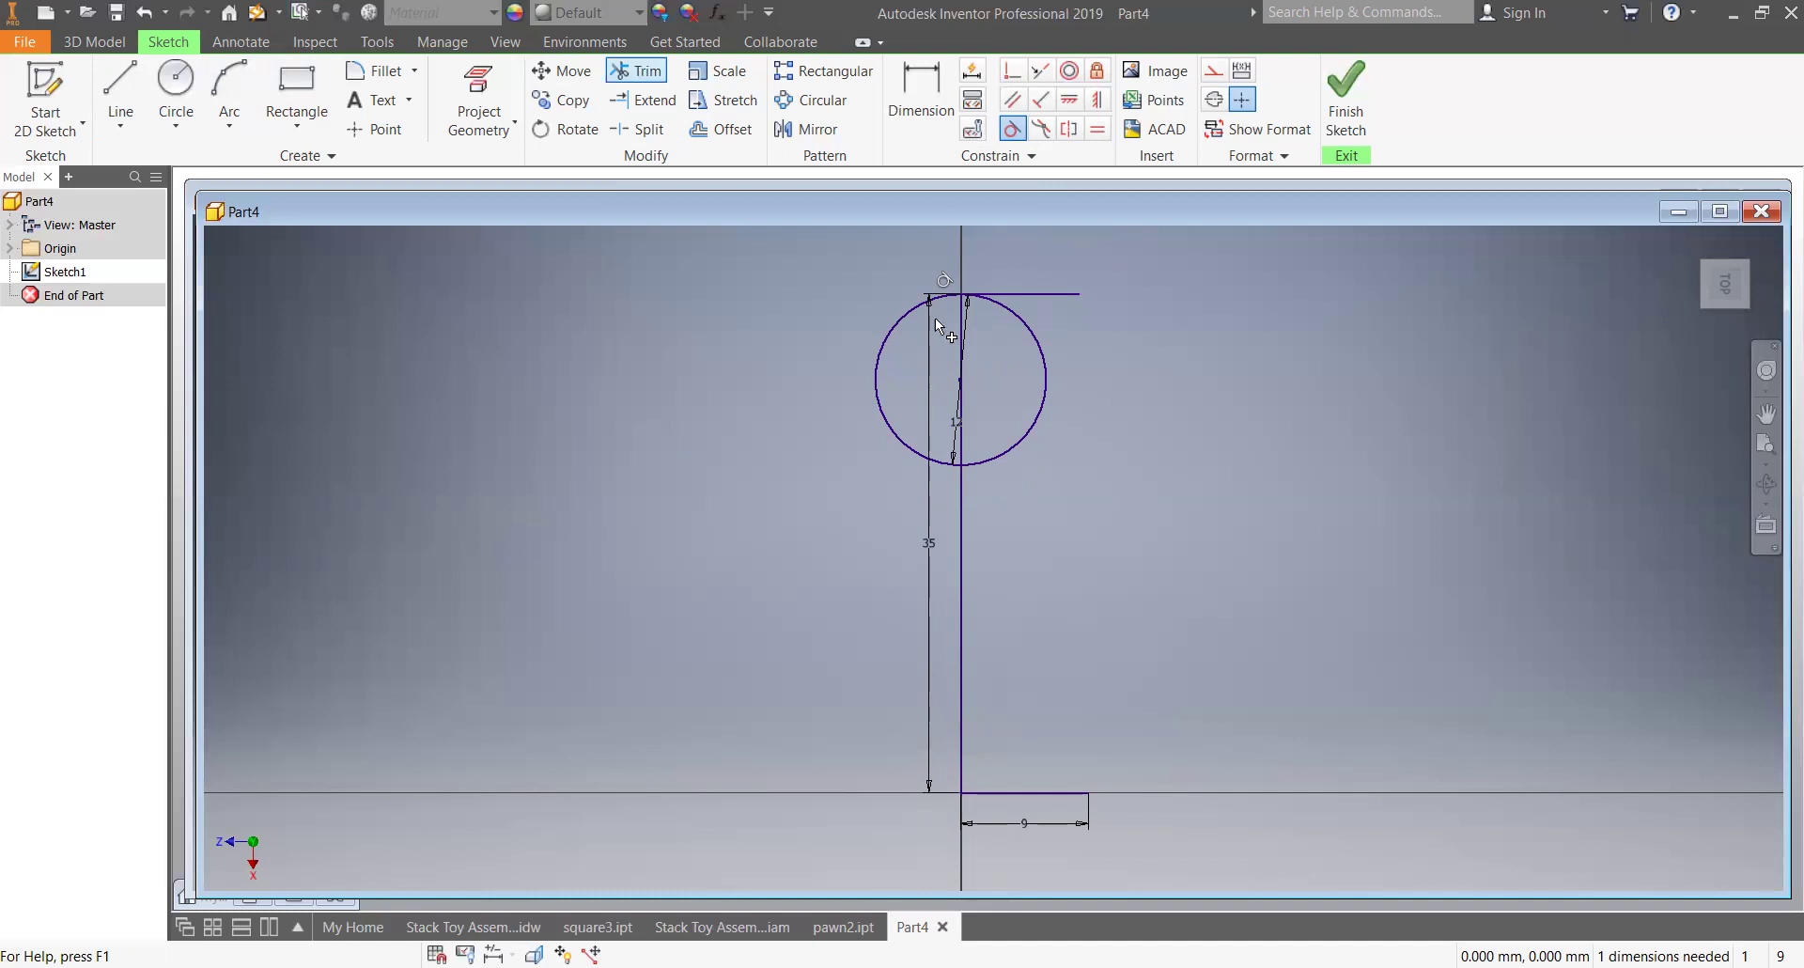
left_click(881, 349)
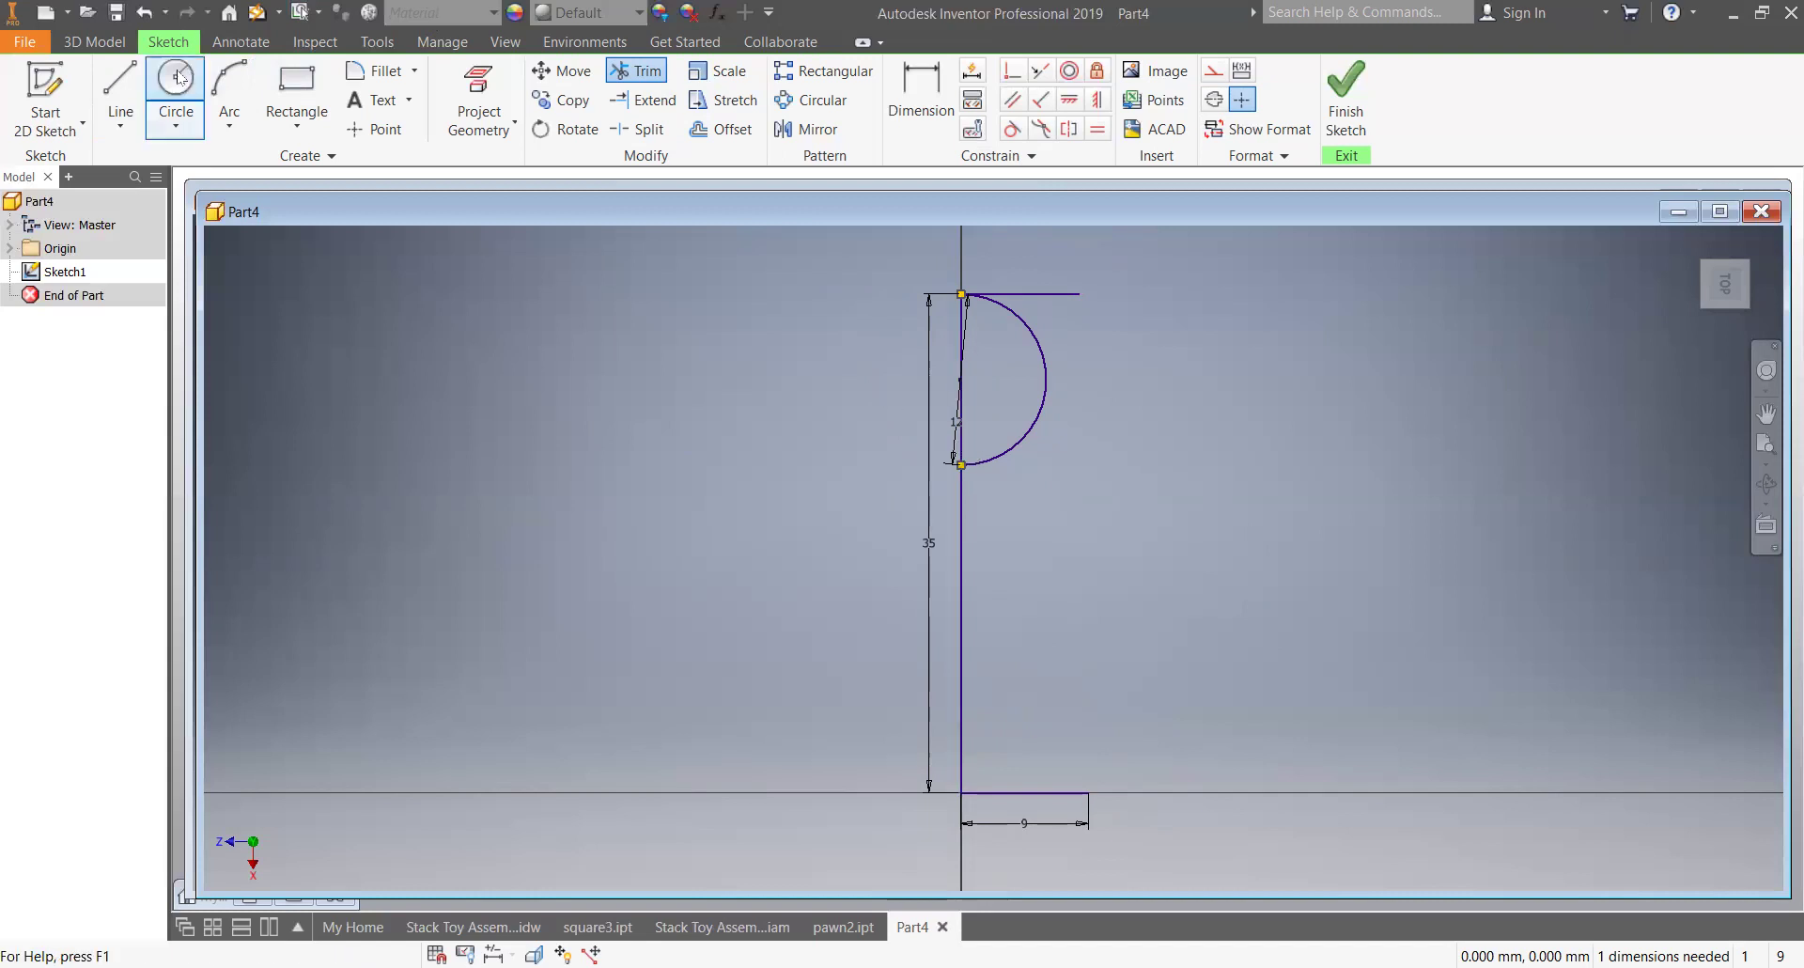
- Draw a short horizontal line below the semicircle, then minimize Part4 to show pawn2.ipt
left_click(120, 78)
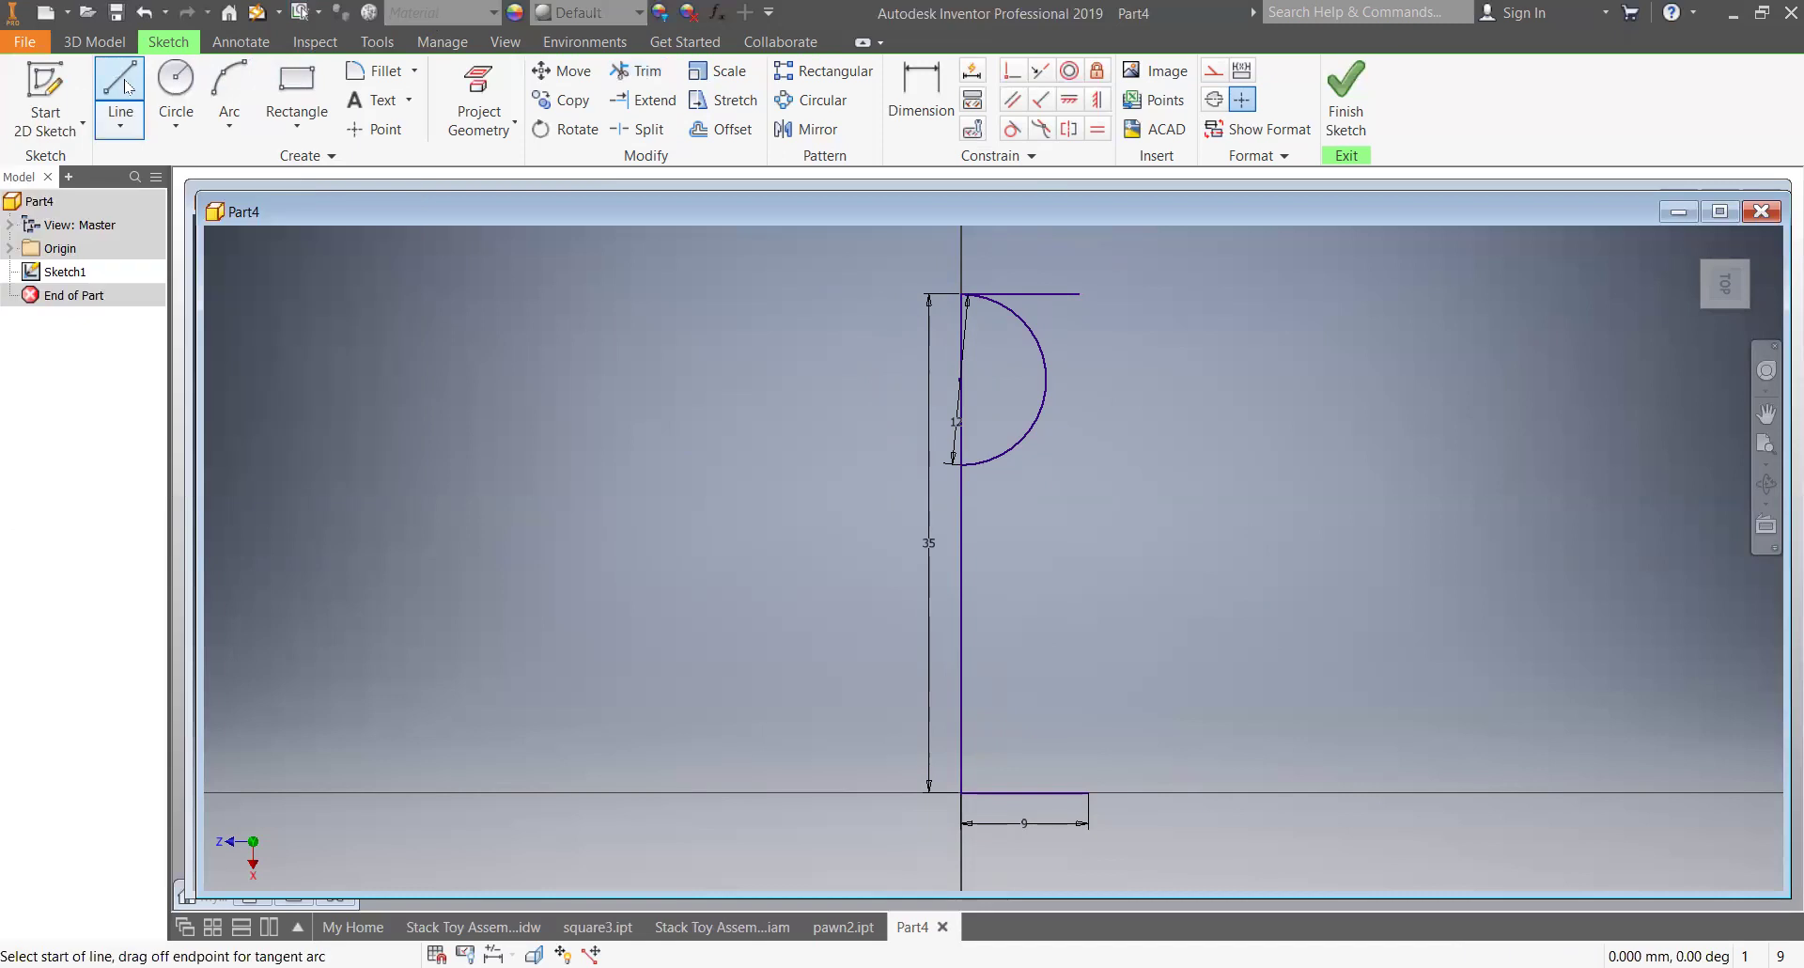
left_click(990, 490)
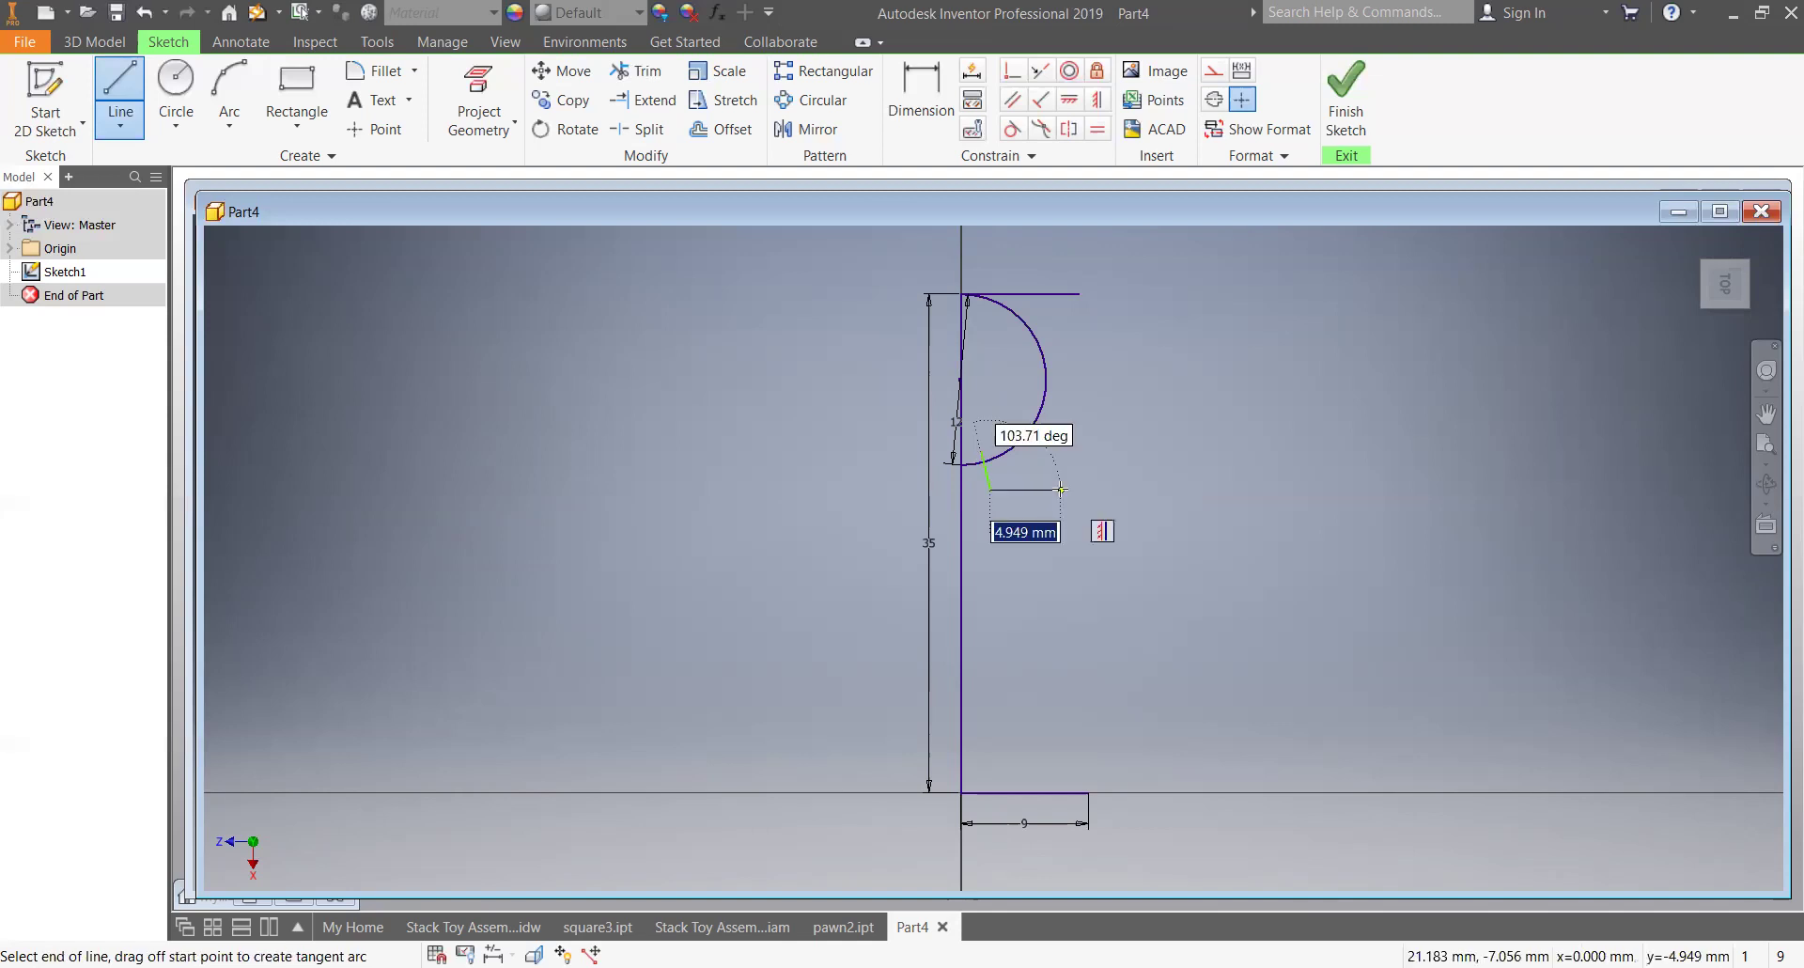
left_click(1061, 490)
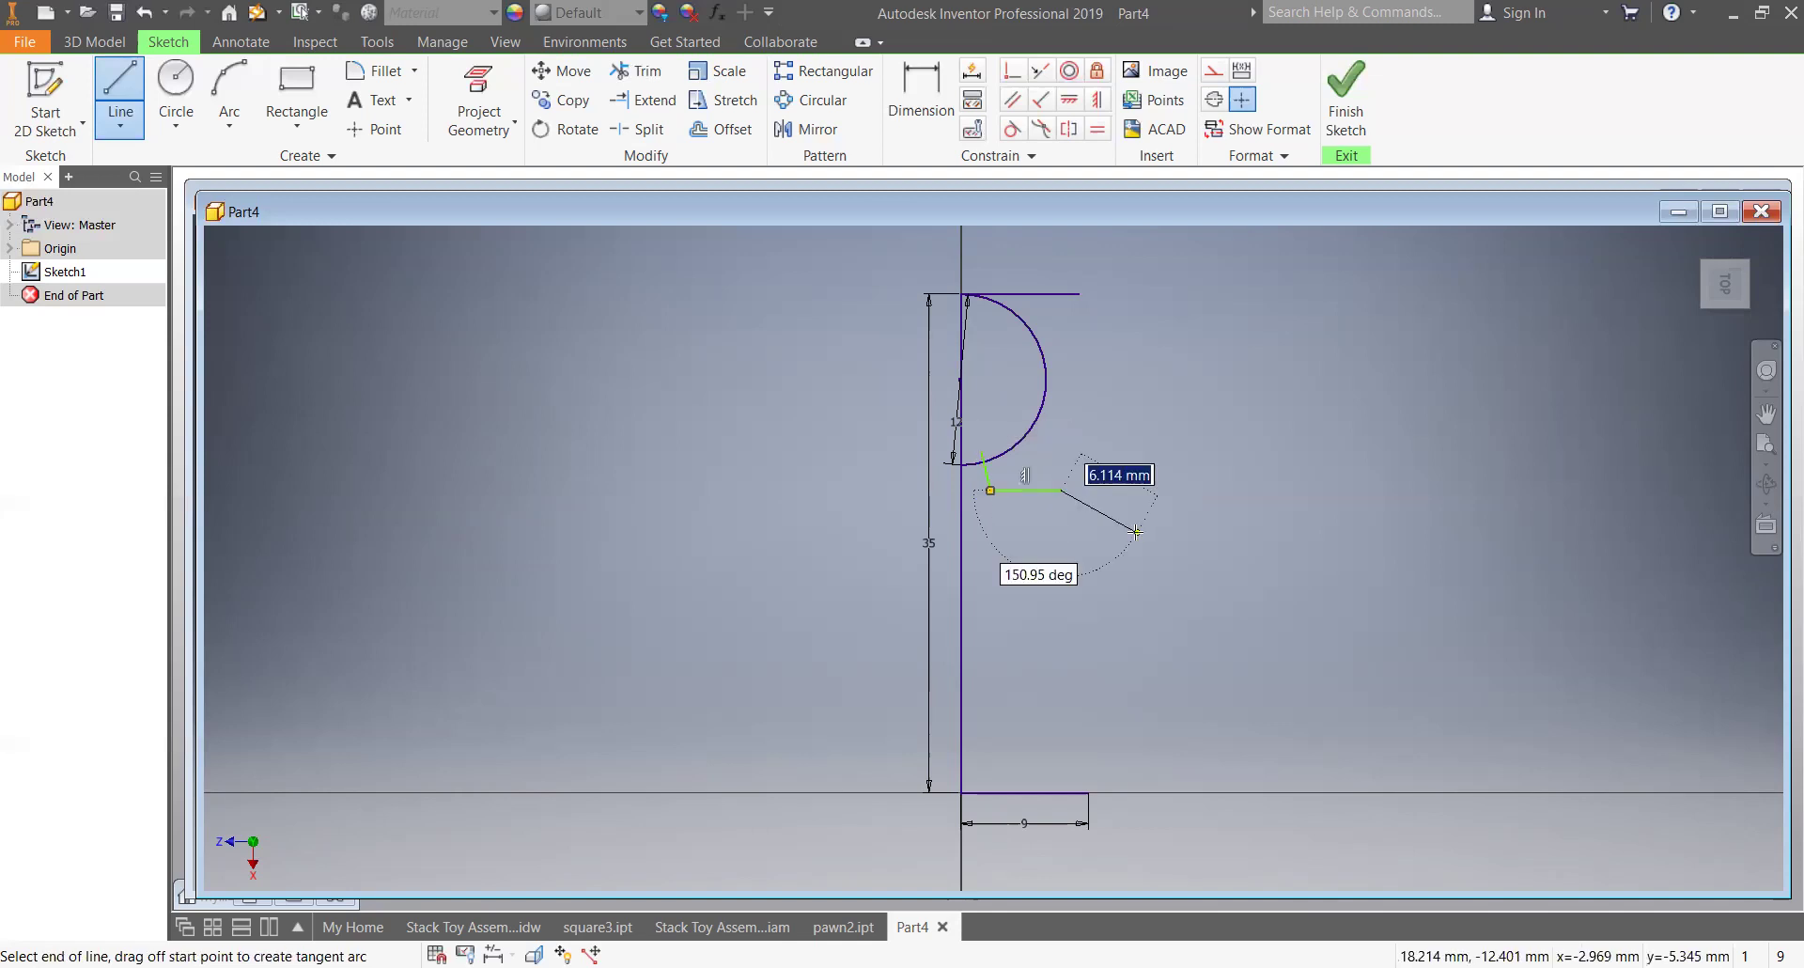
key("Escape")
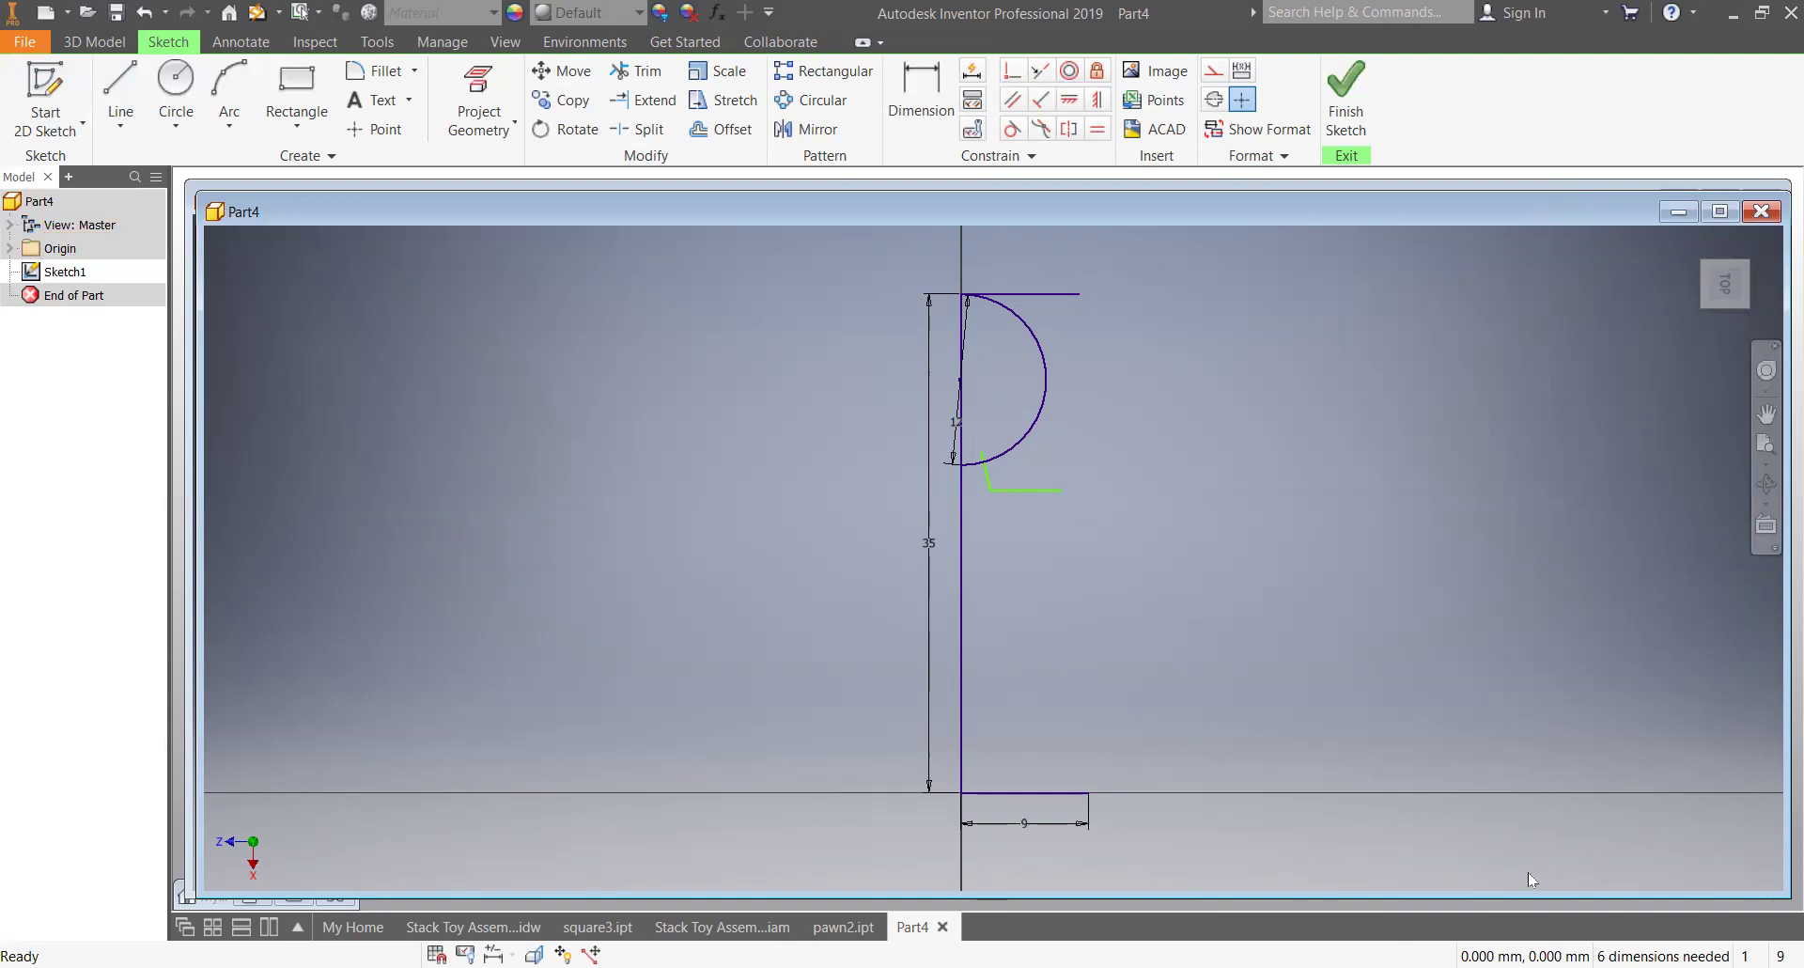
left_click(1678, 212)
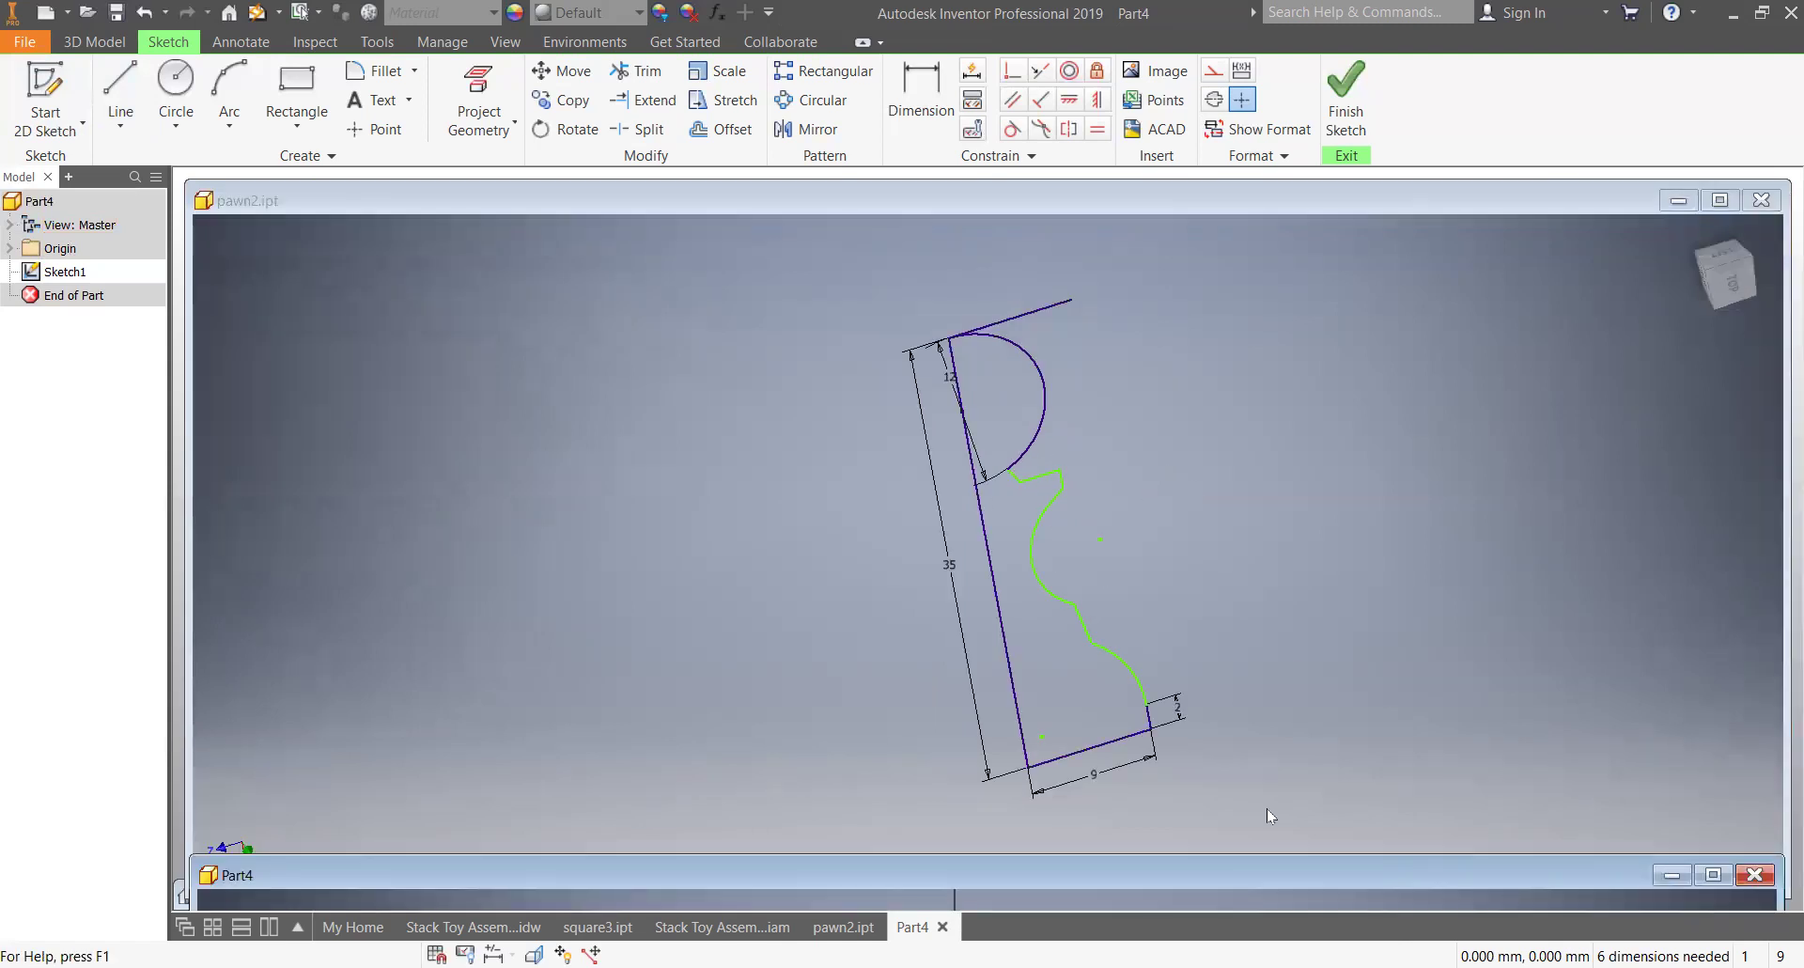
- Restore the minimized Part4 sketch window over the pawn2.ipt reference
double_click(1204, 865)
left_click(229, 86)
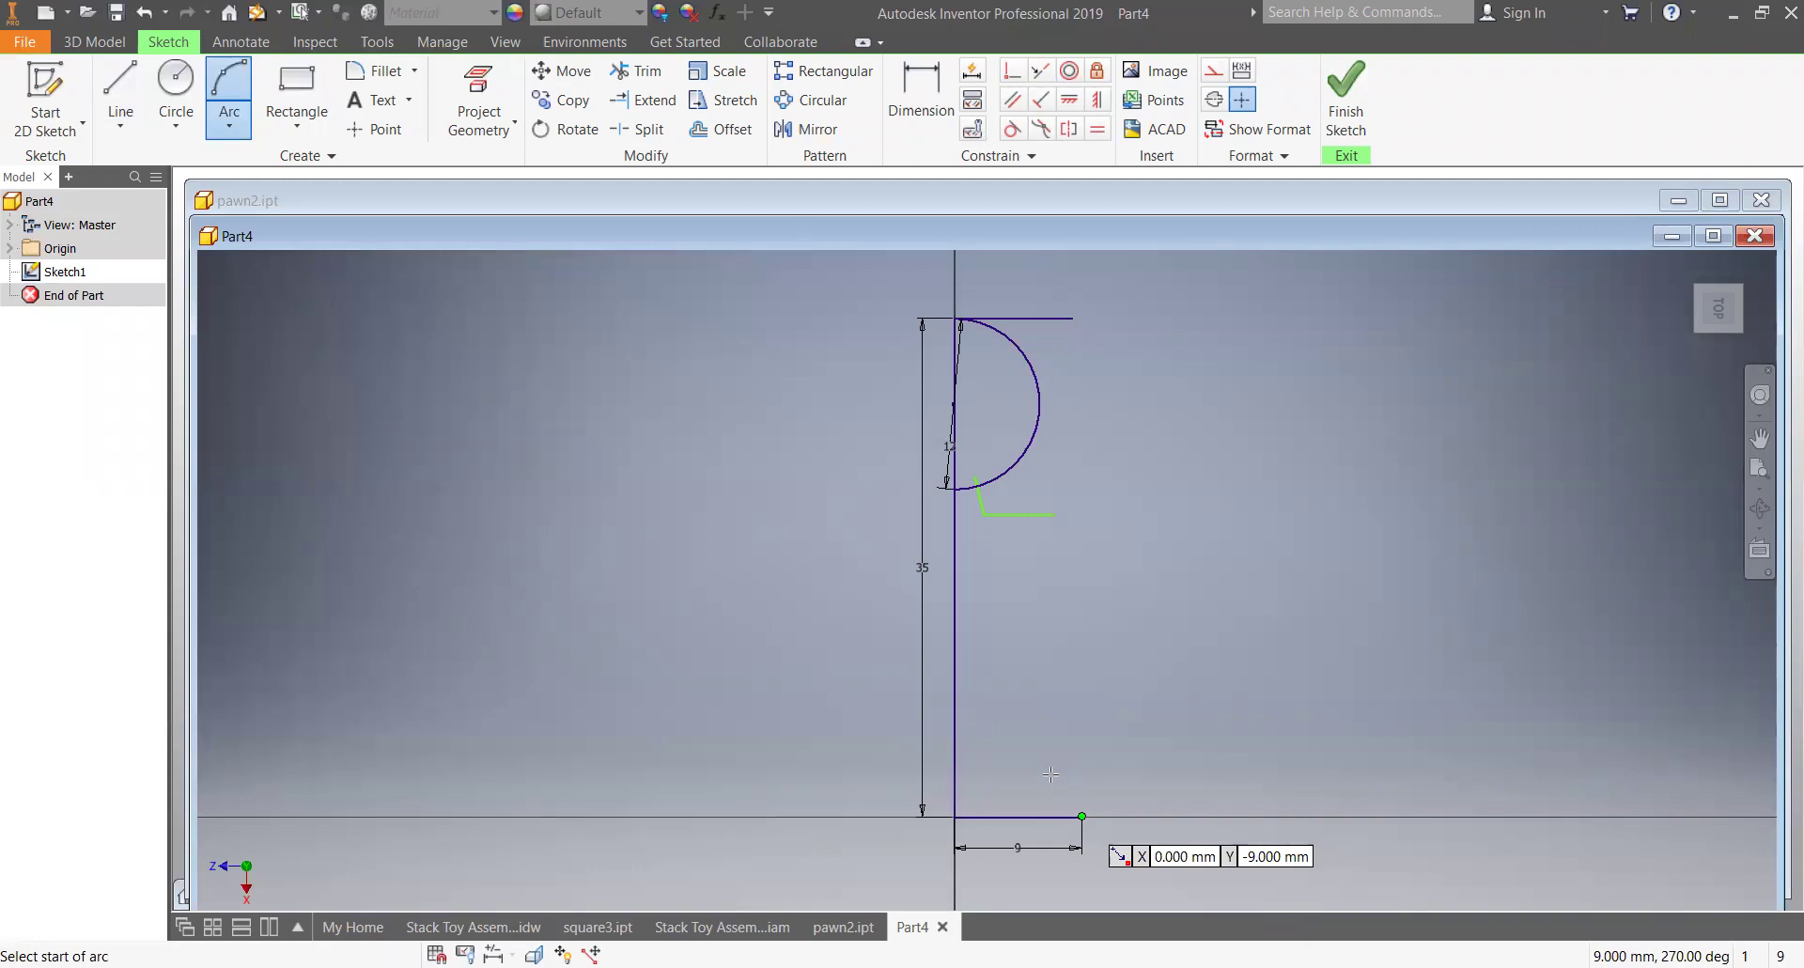
- Draw a short line at the 9 mm base line's right end
key("l")
left_click(1081, 817)
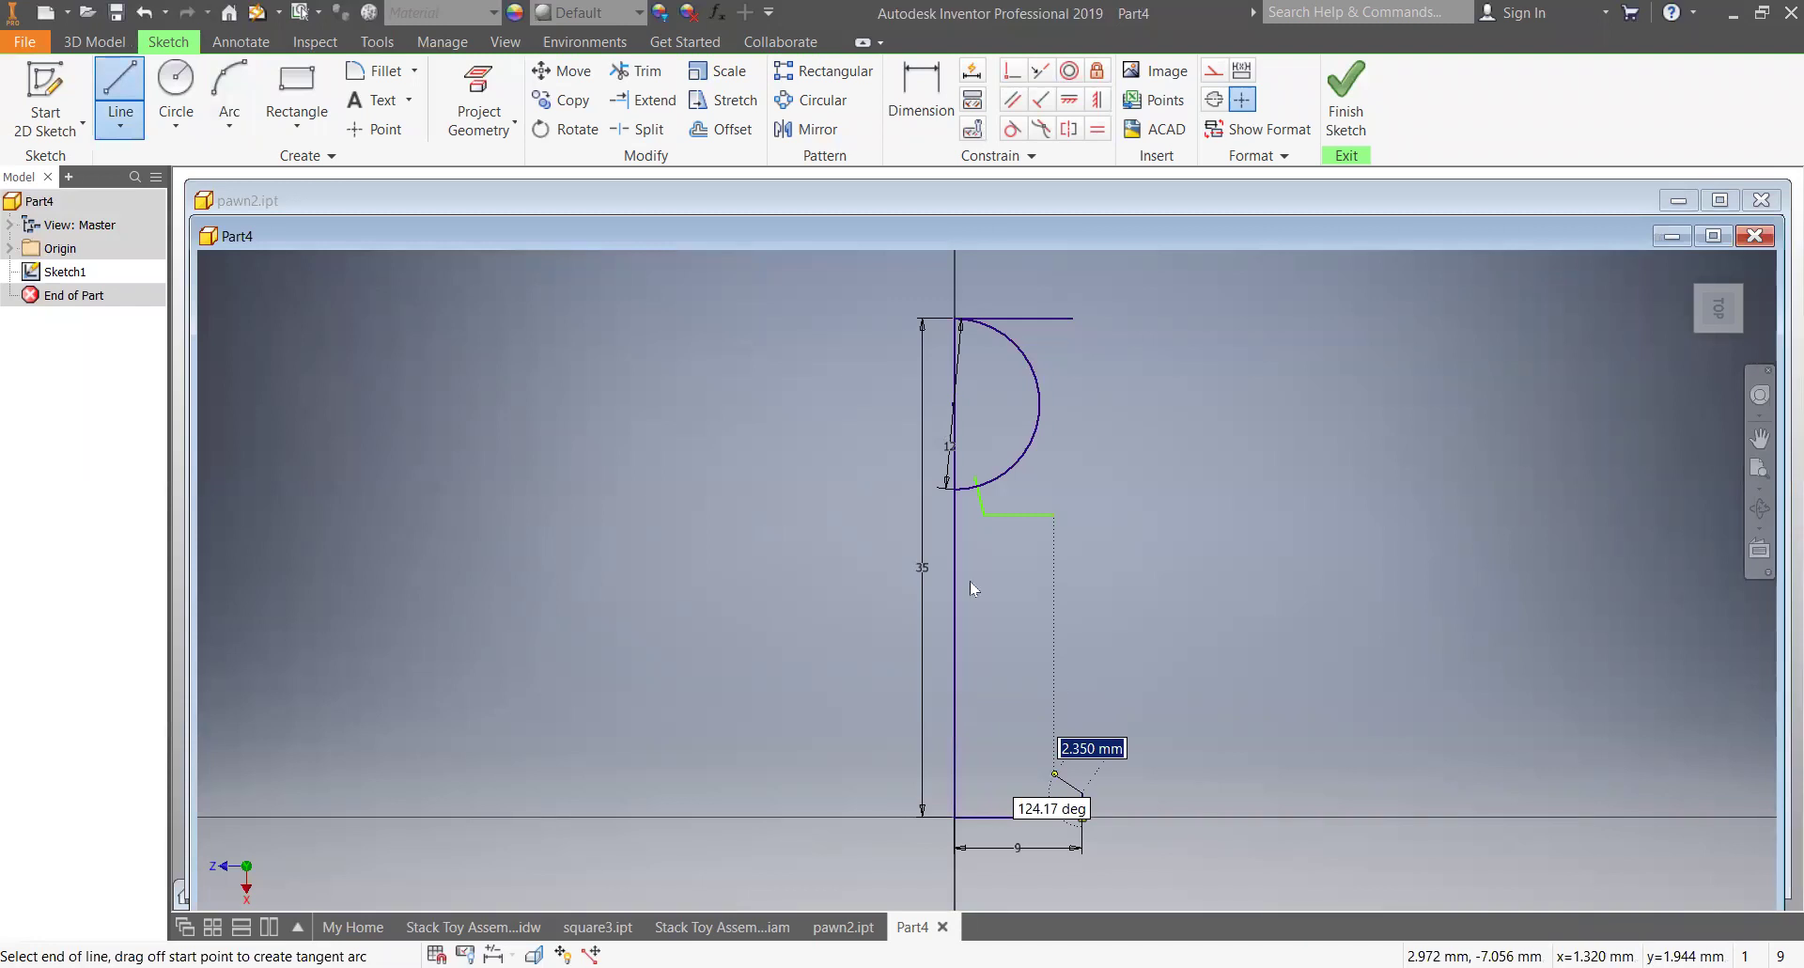
key("c")
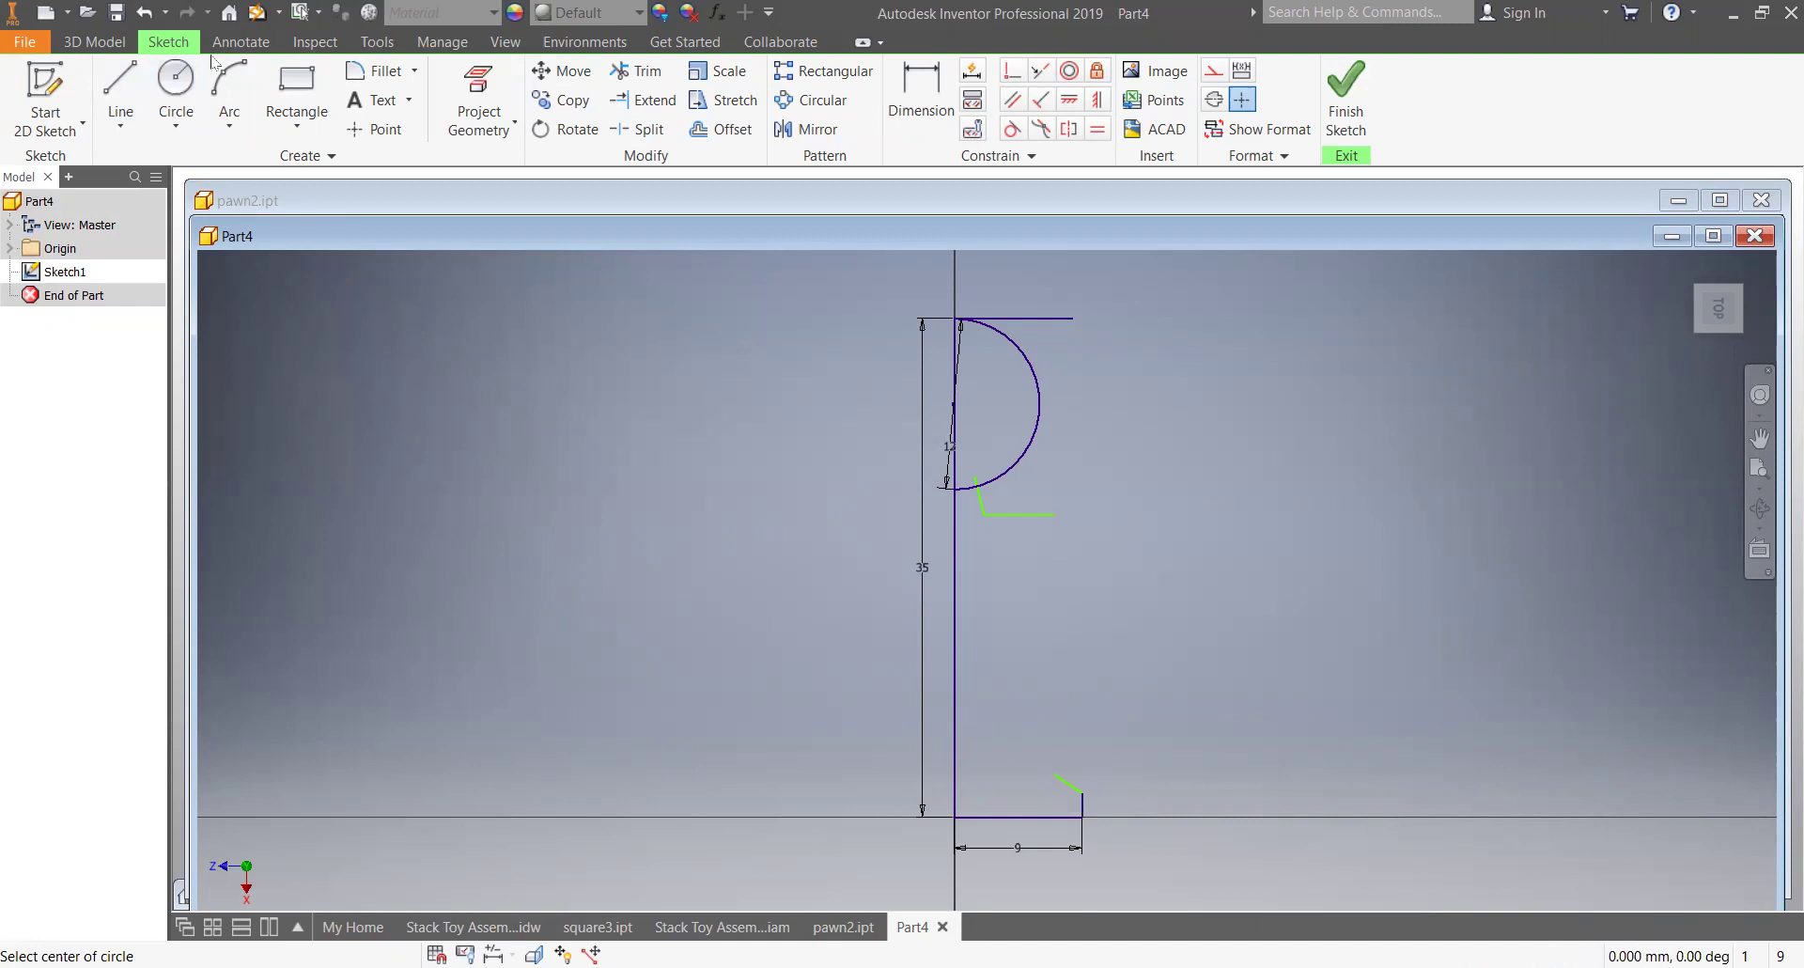
- Draw a 9.835 mm three-point arc above the base, then compare with pawn2.ipt and return
left_click(233, 86)
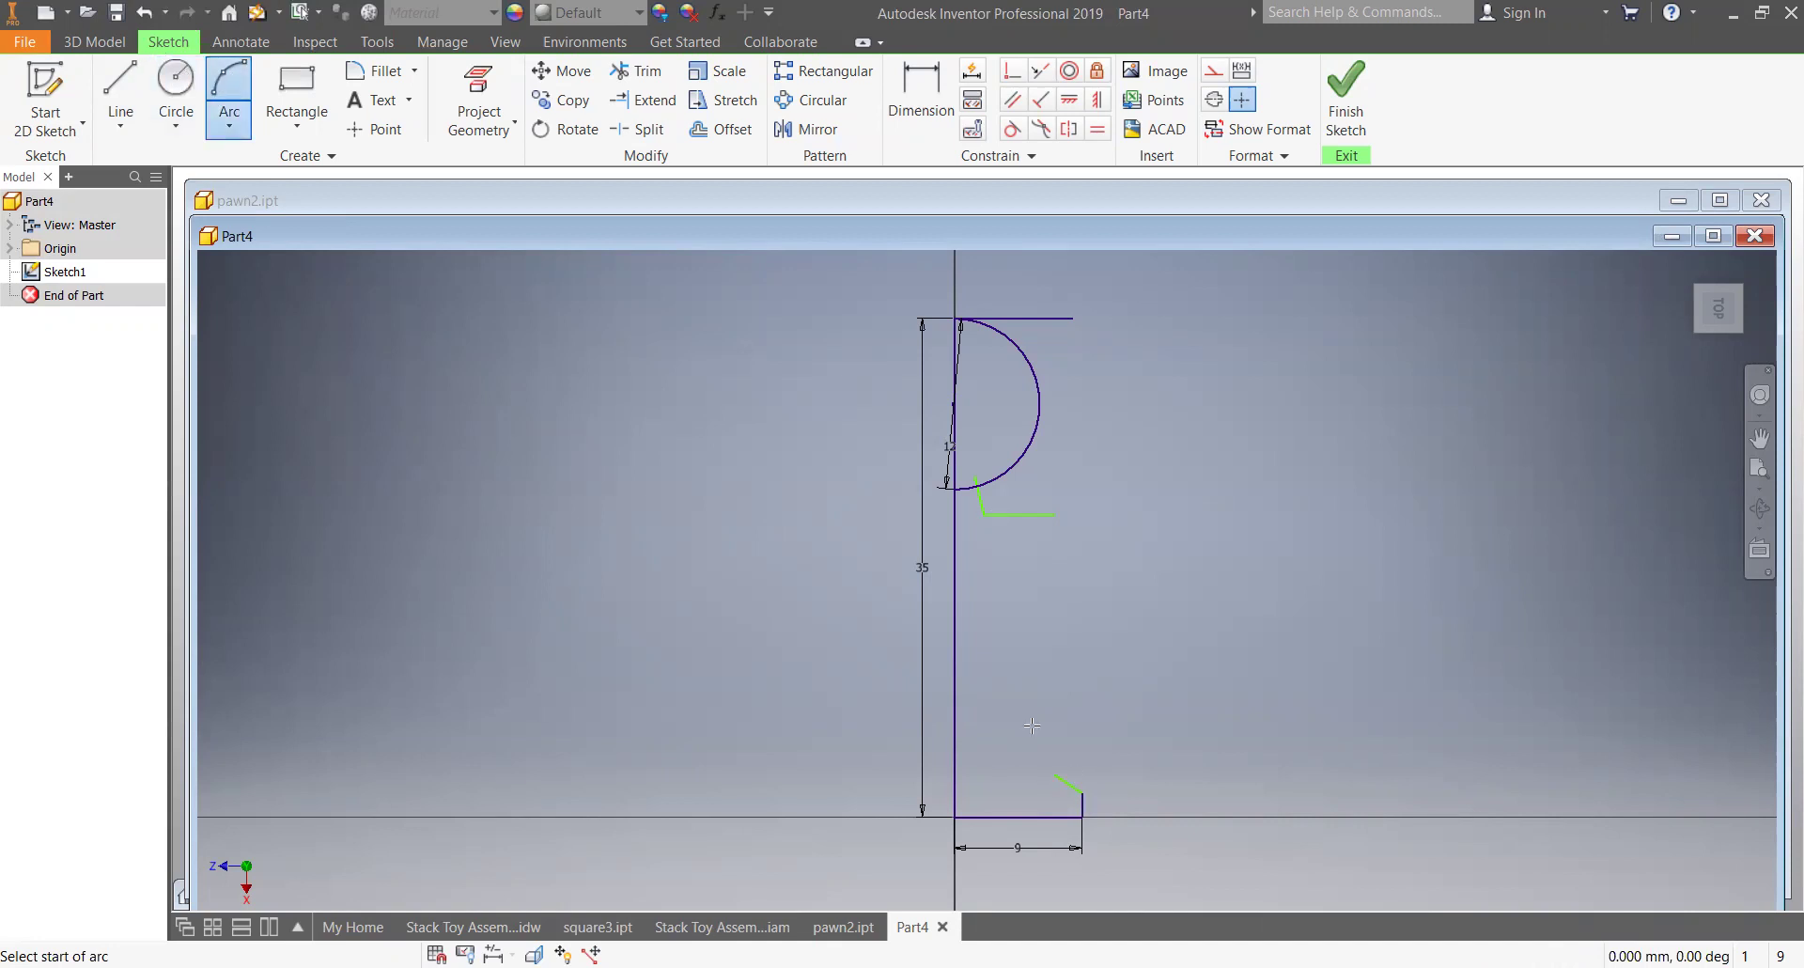
left_click(1022, 670)
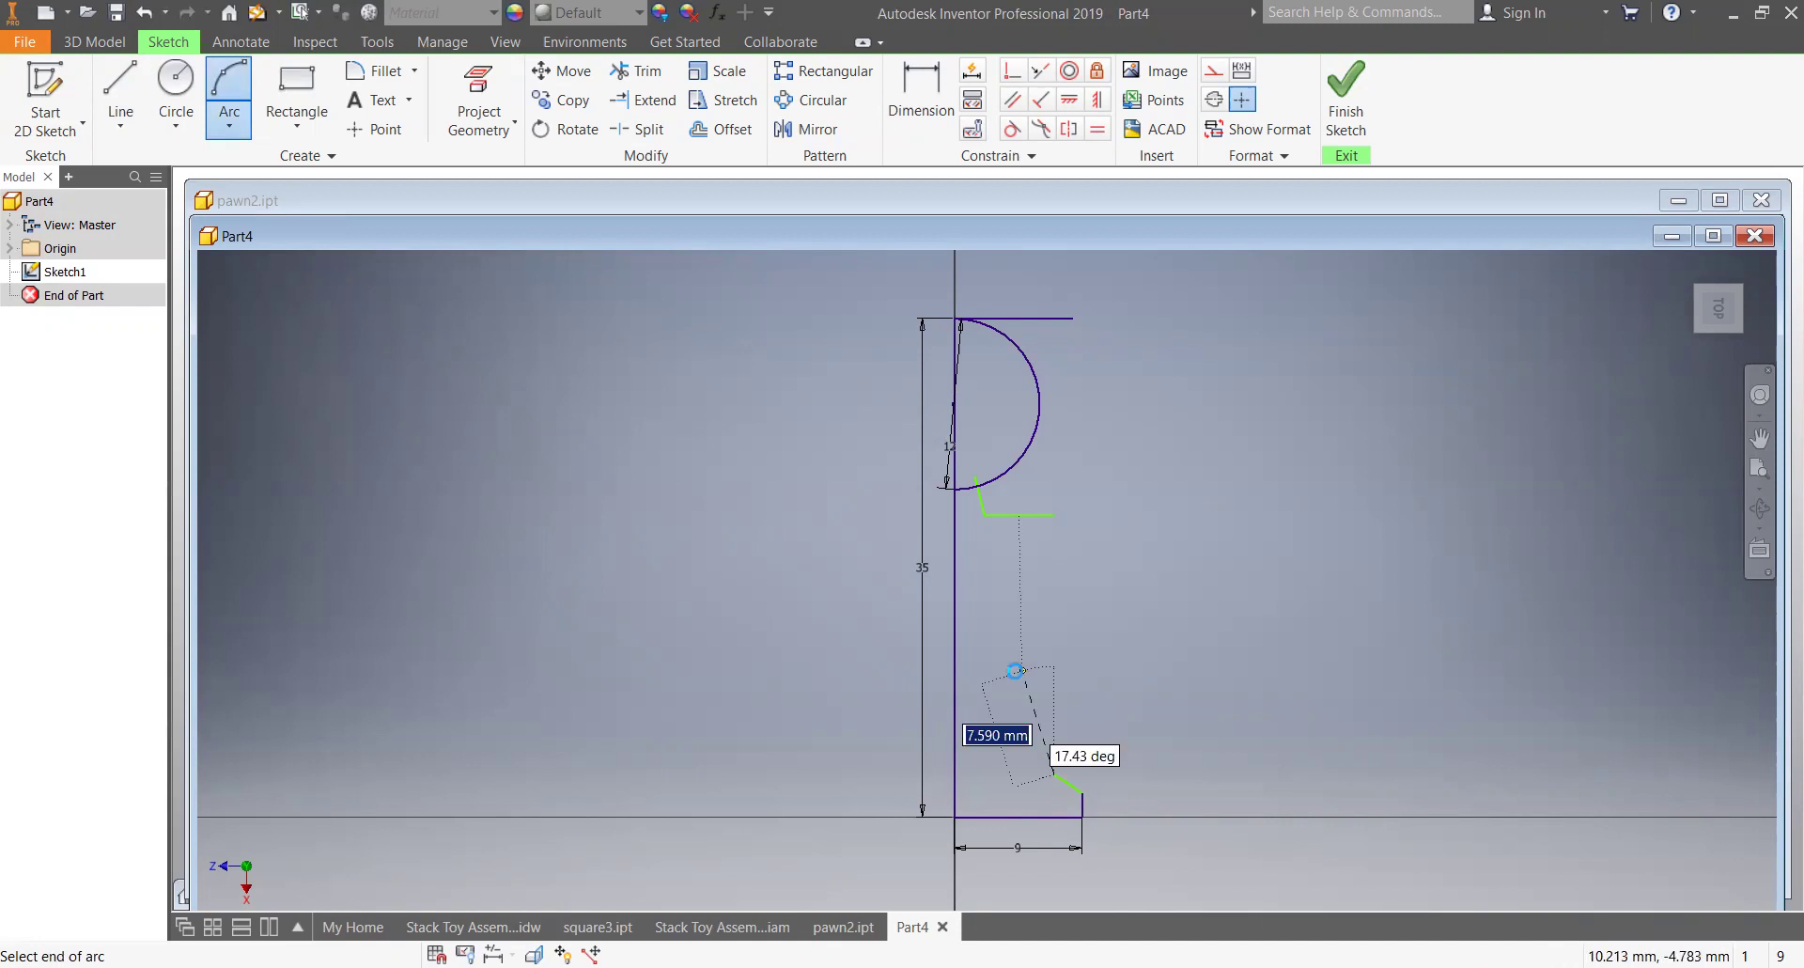
left_click(1031, 738)
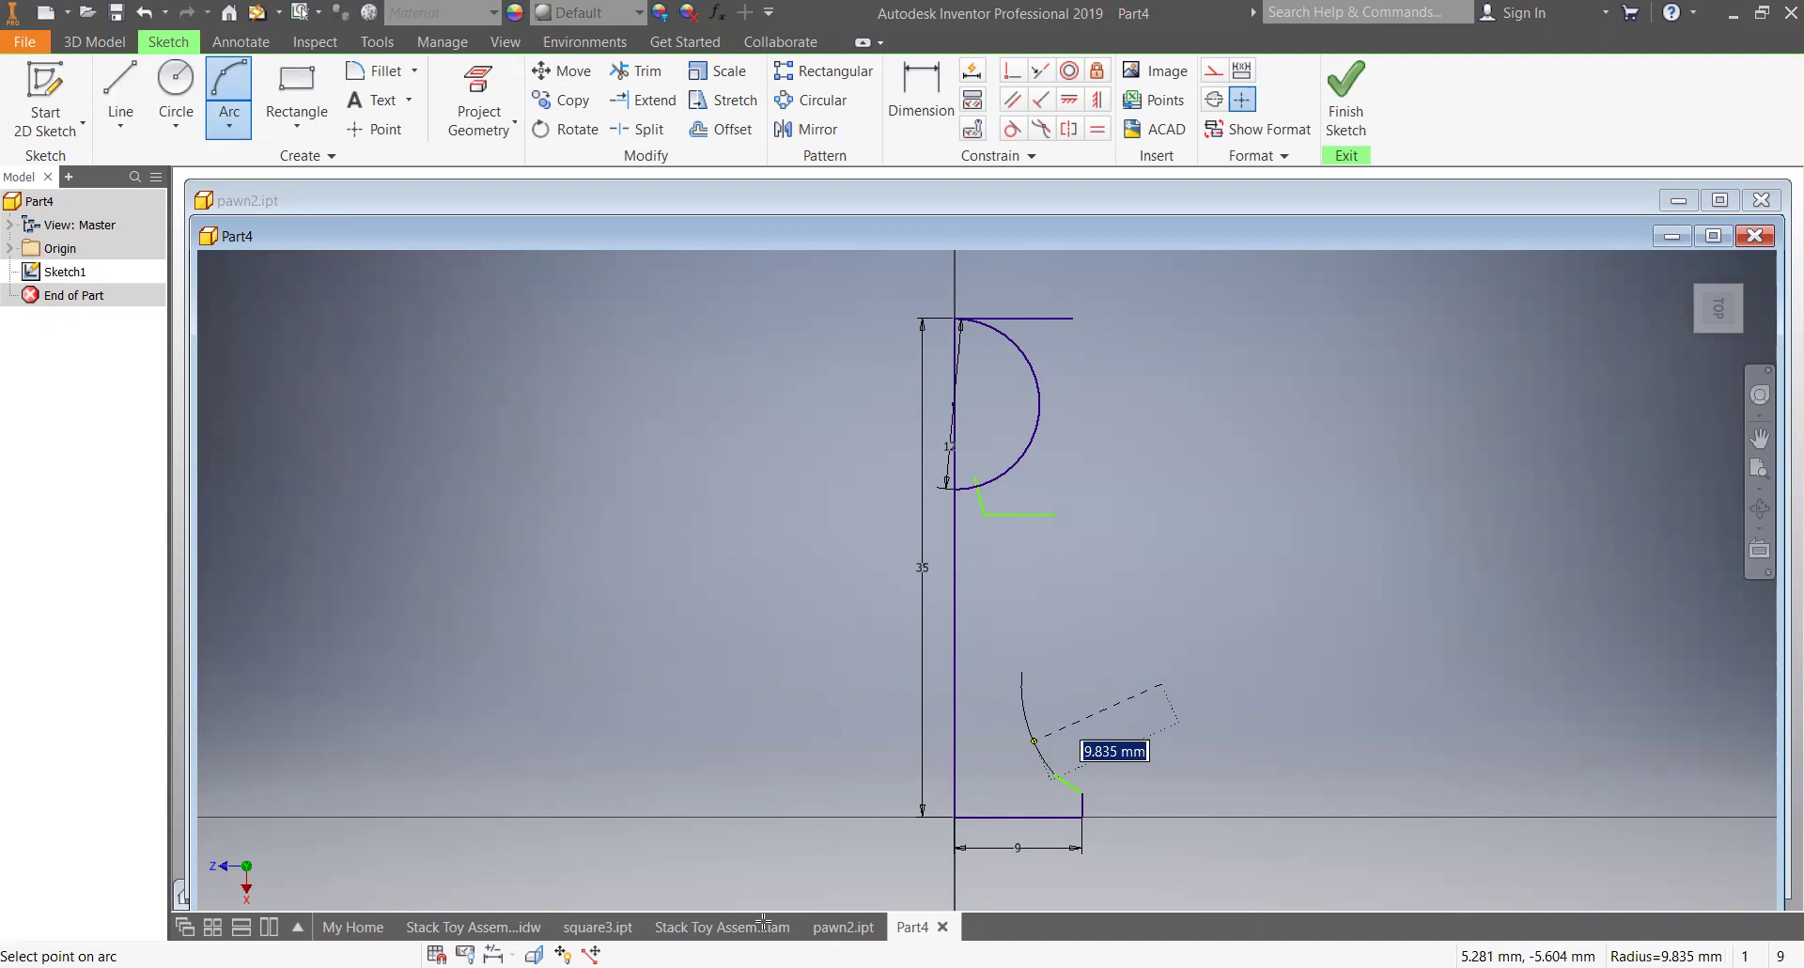
key("Return")
left_click(843, 928)
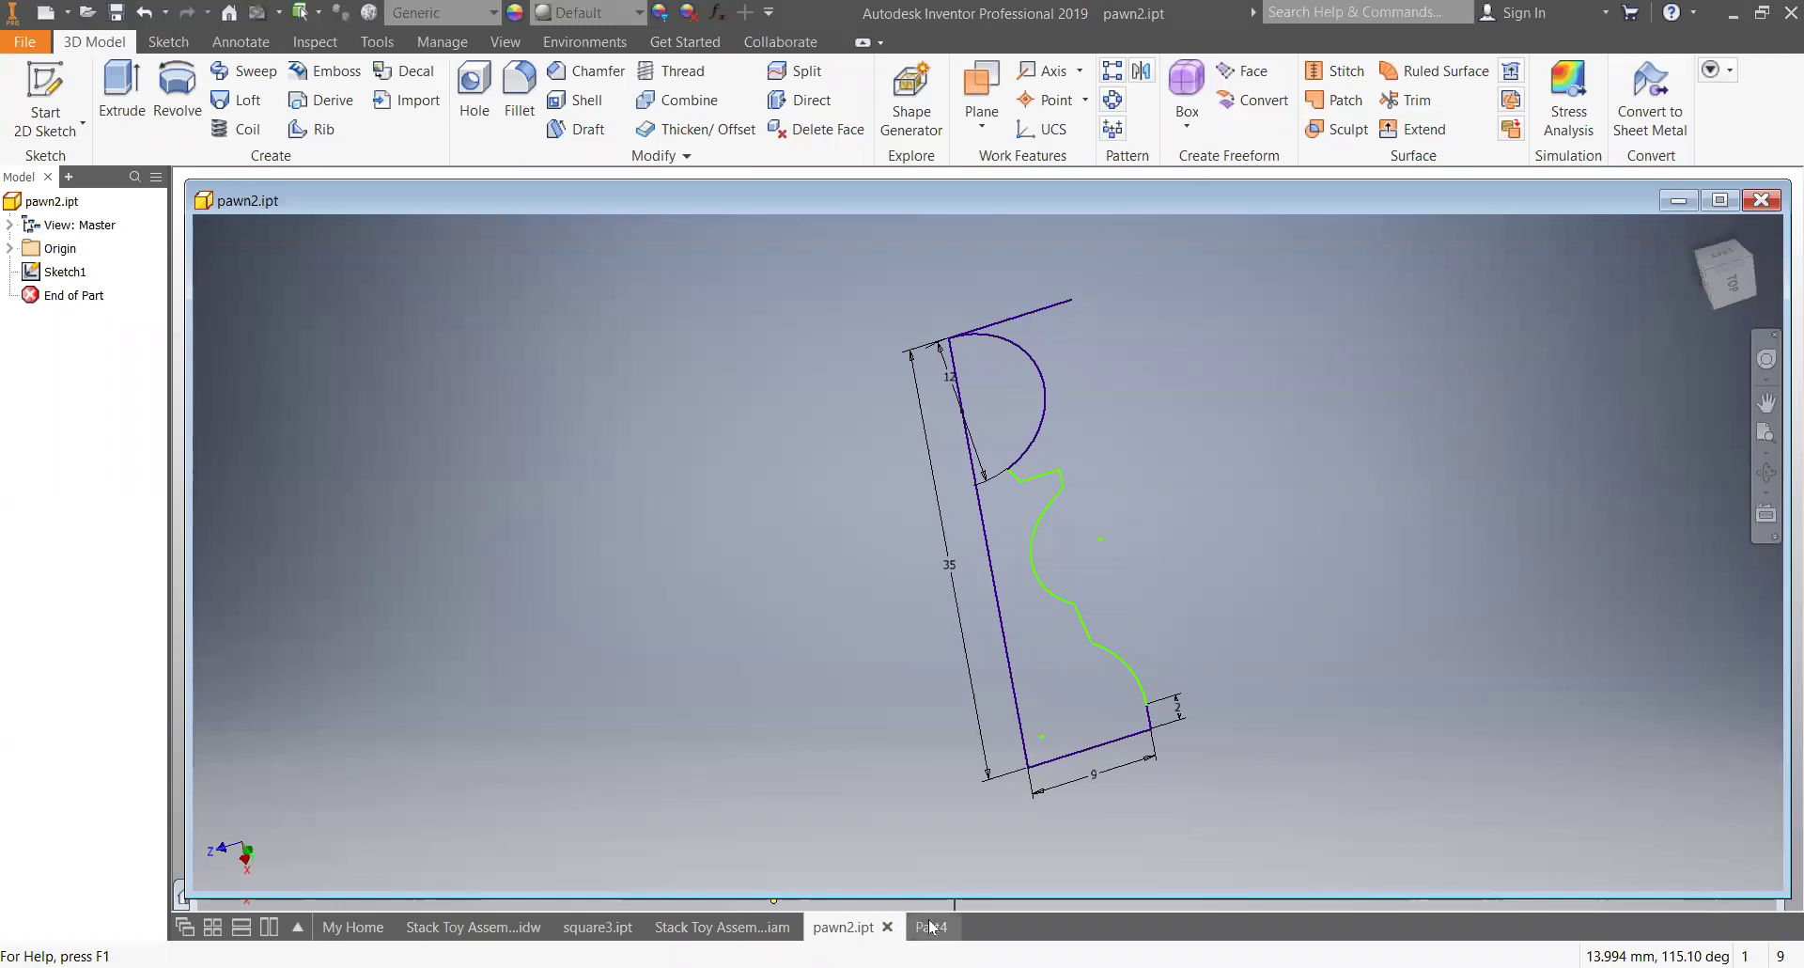
mouse_move(930, 928)
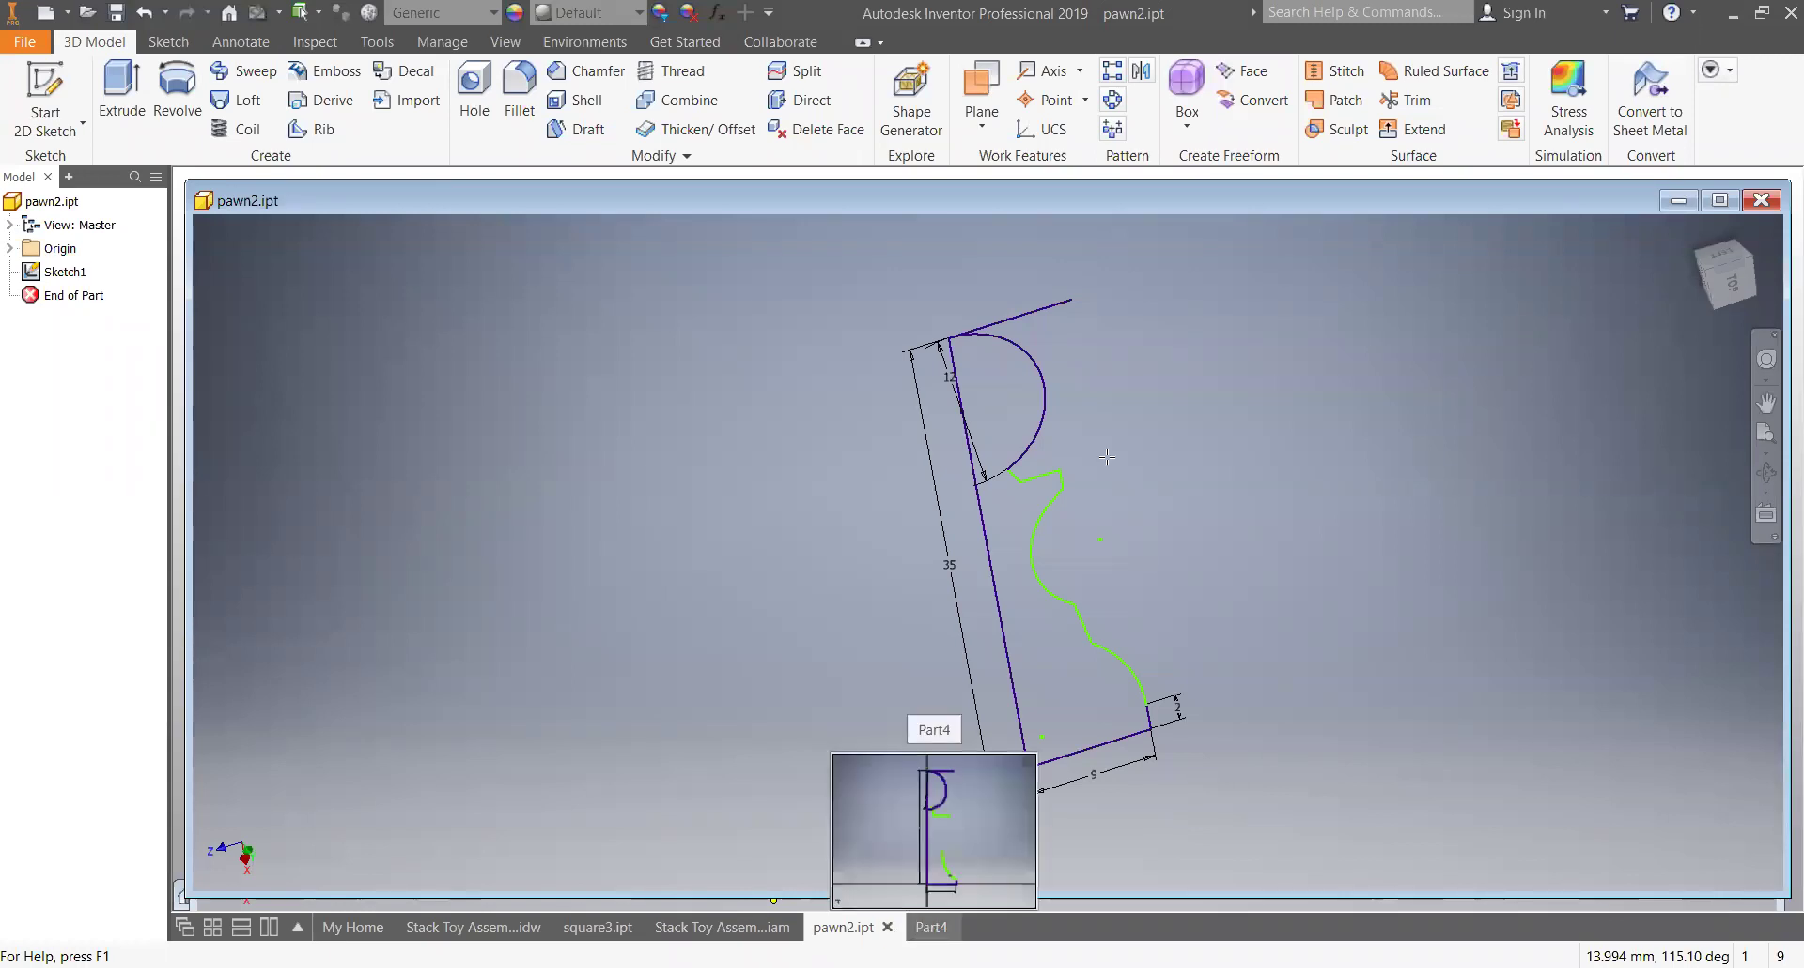
key("ctrl+Tab")
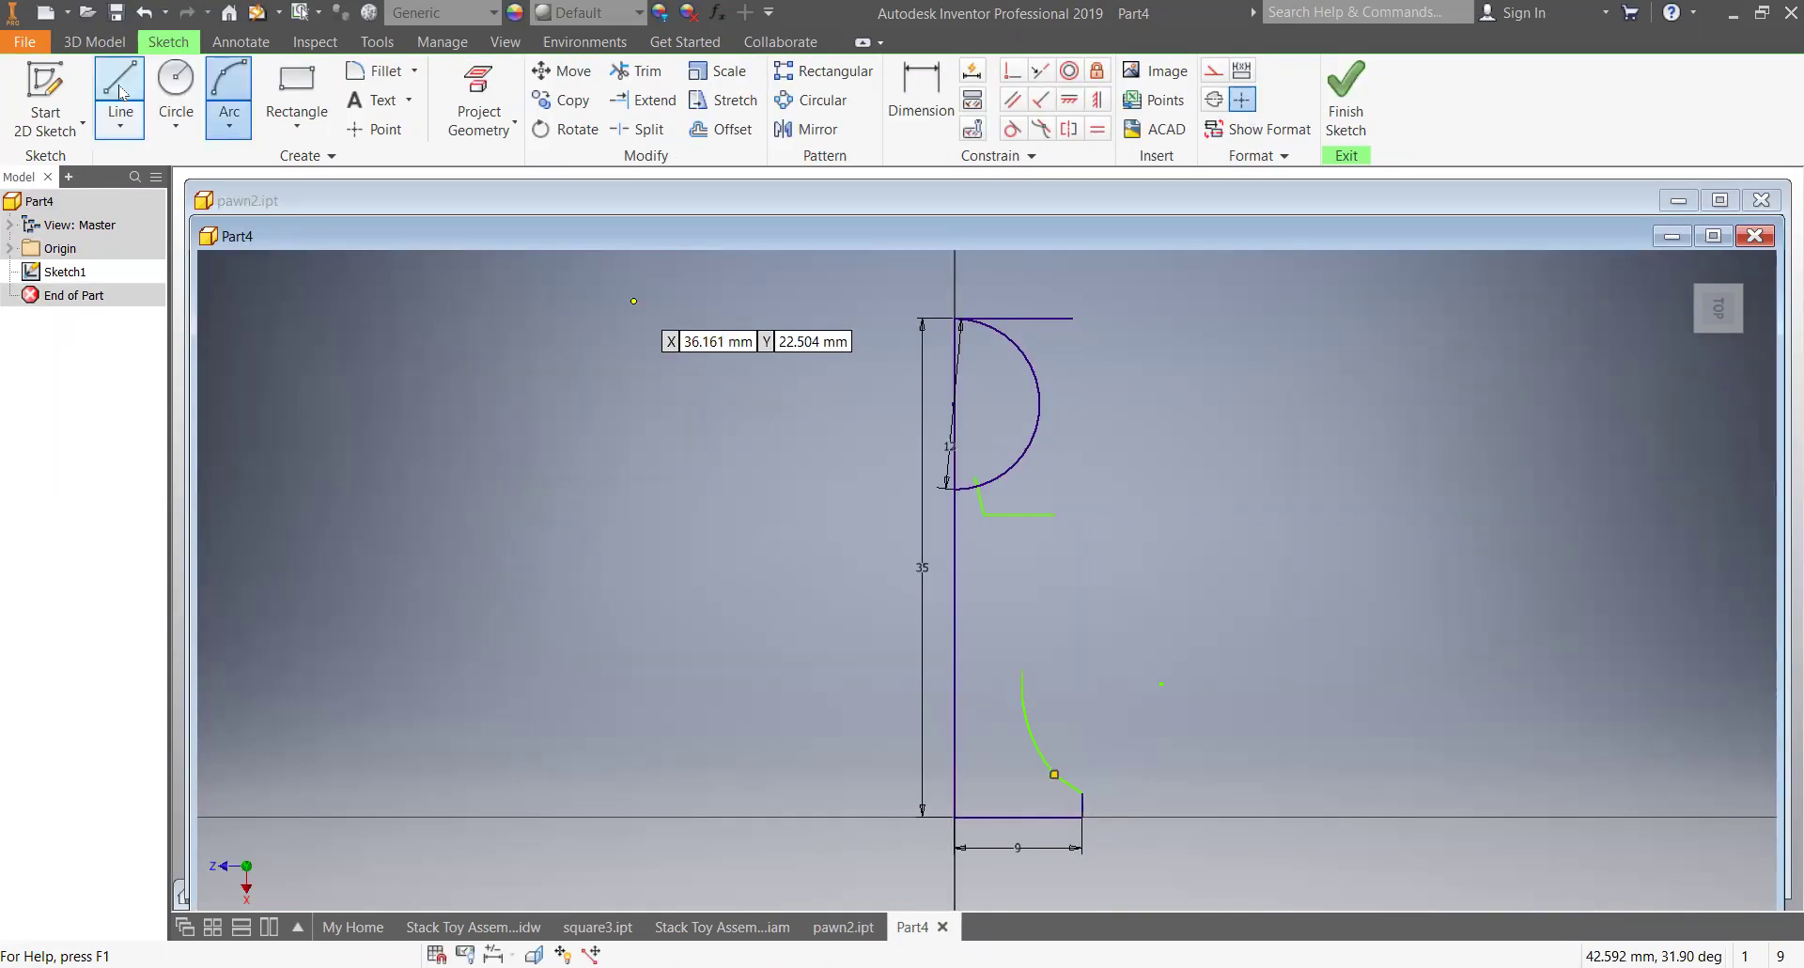
- Draw a short drop under the step and a 6.693 mm arc joining it to the lower arc
left_click(1055, 536)
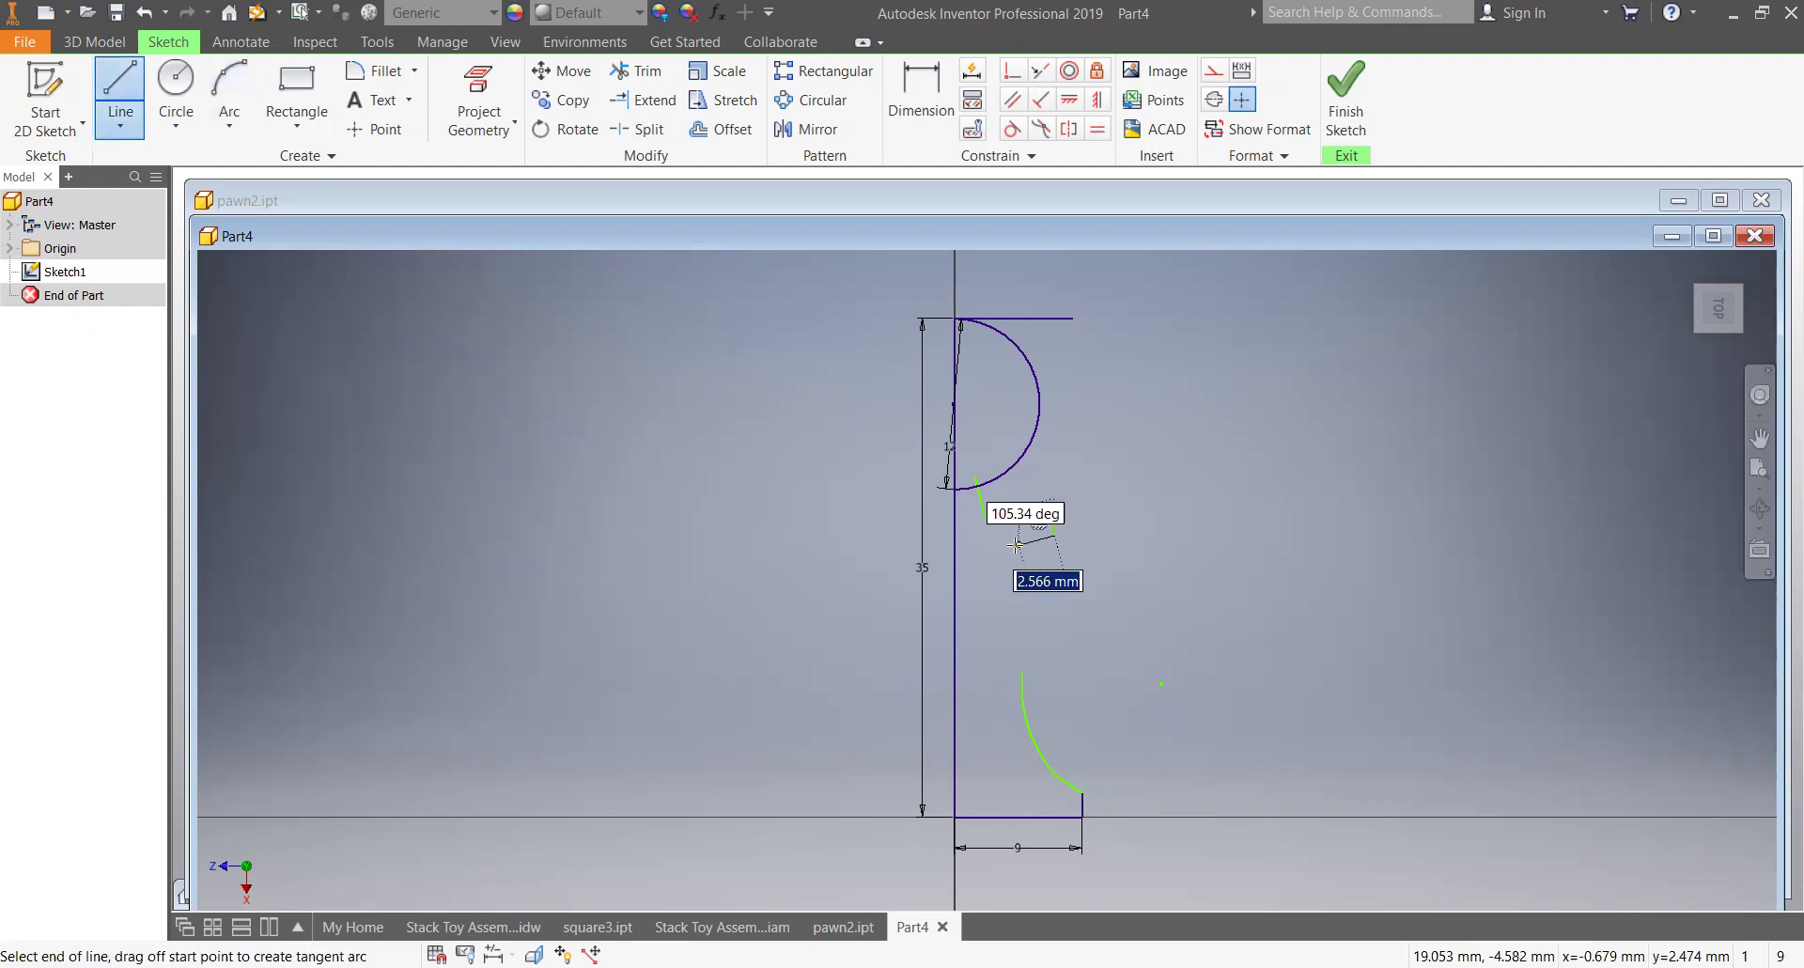
key("Return")
key("Escape")
key("a")
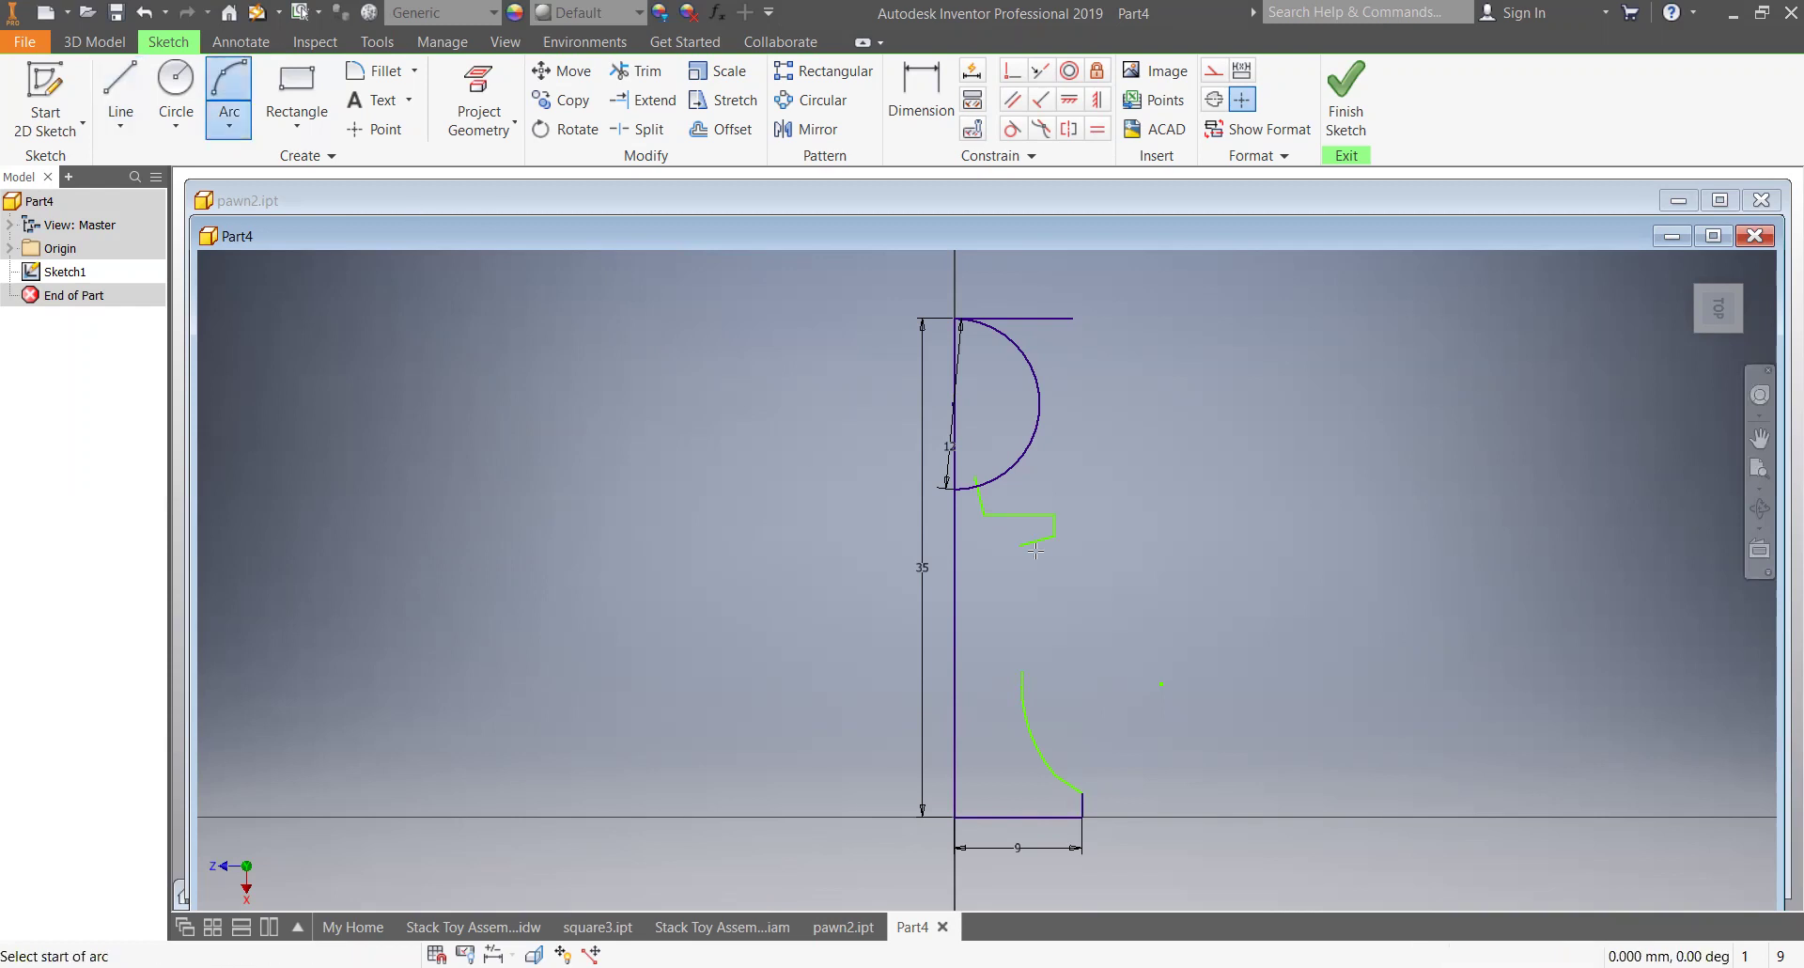
left_click(1025, 671)
left_click(1020, 544)
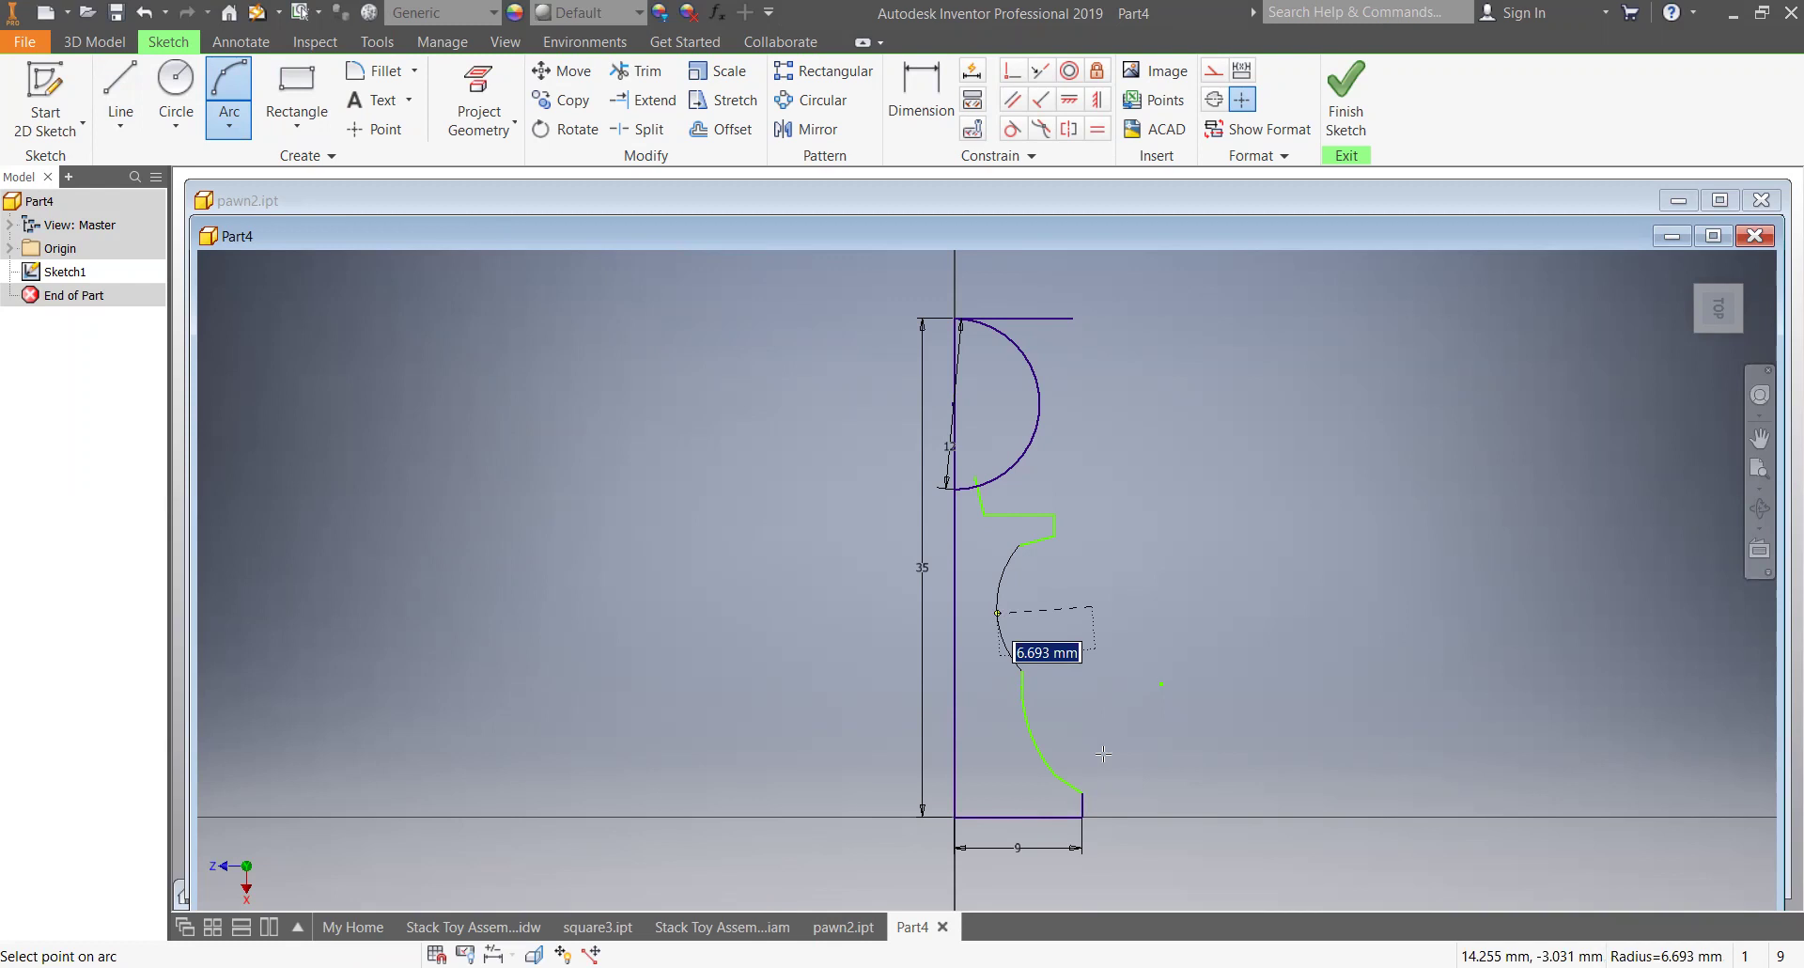
key("Return")
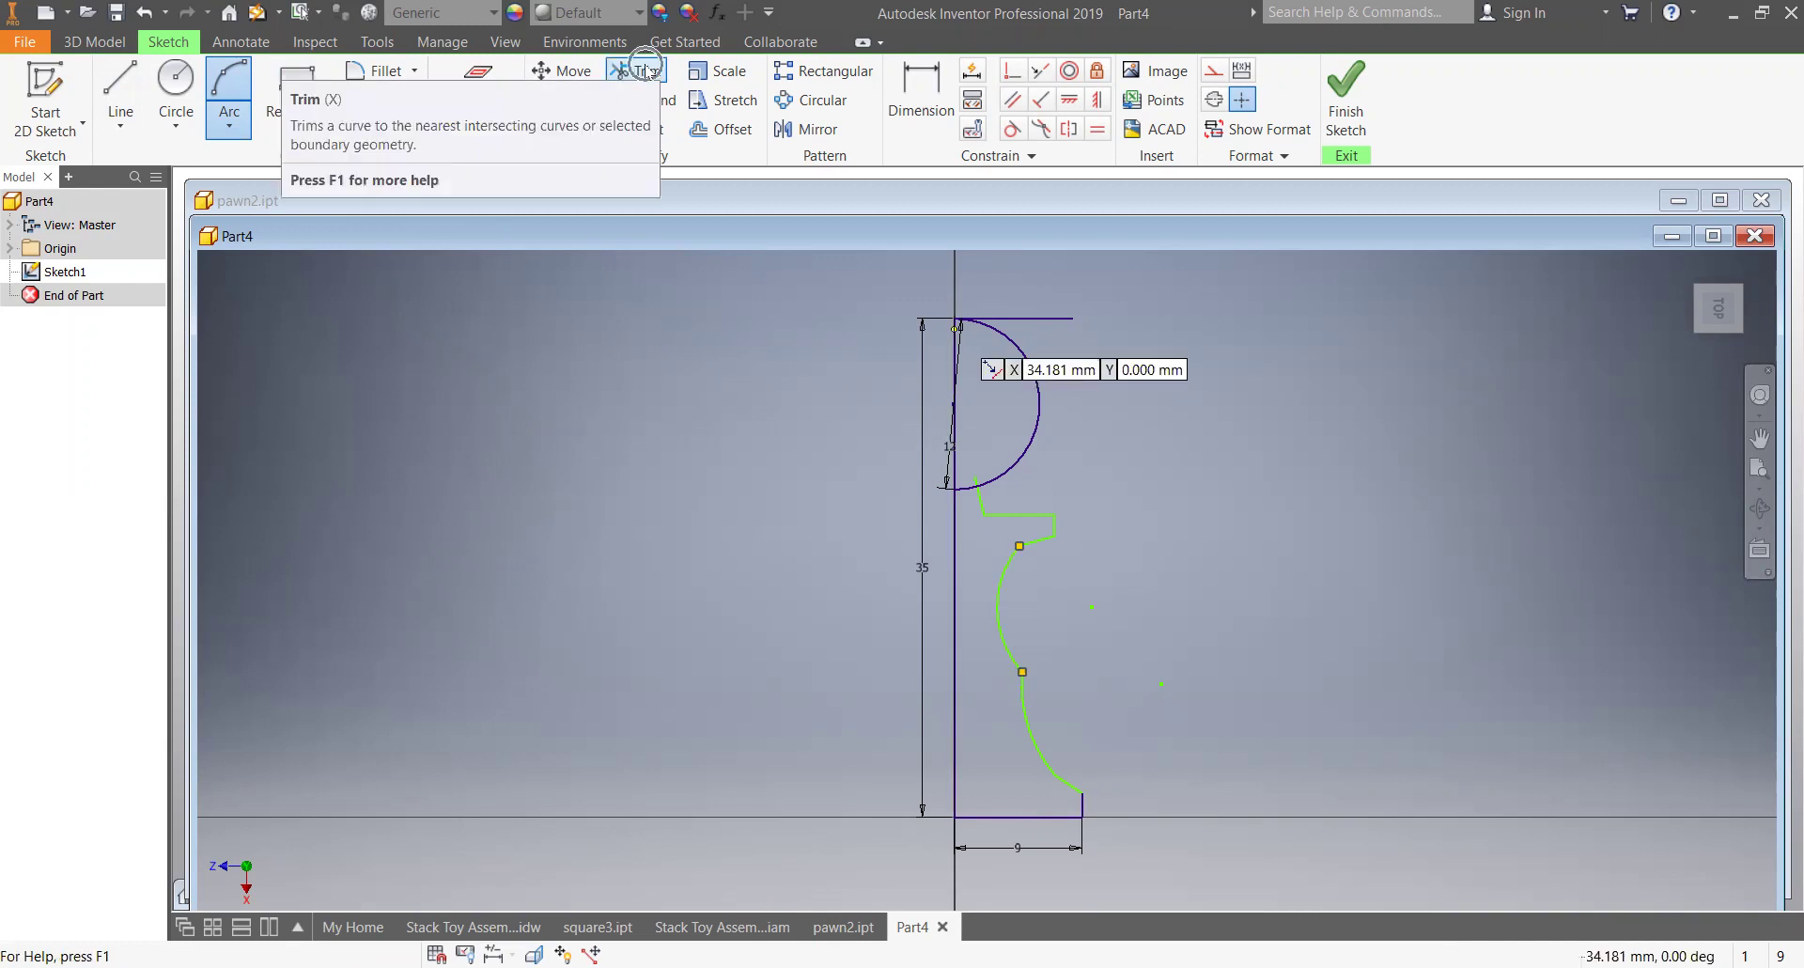
- Trim the stray piece where the head semicircle meets the step line, closing the profile
left_click(648, 71)
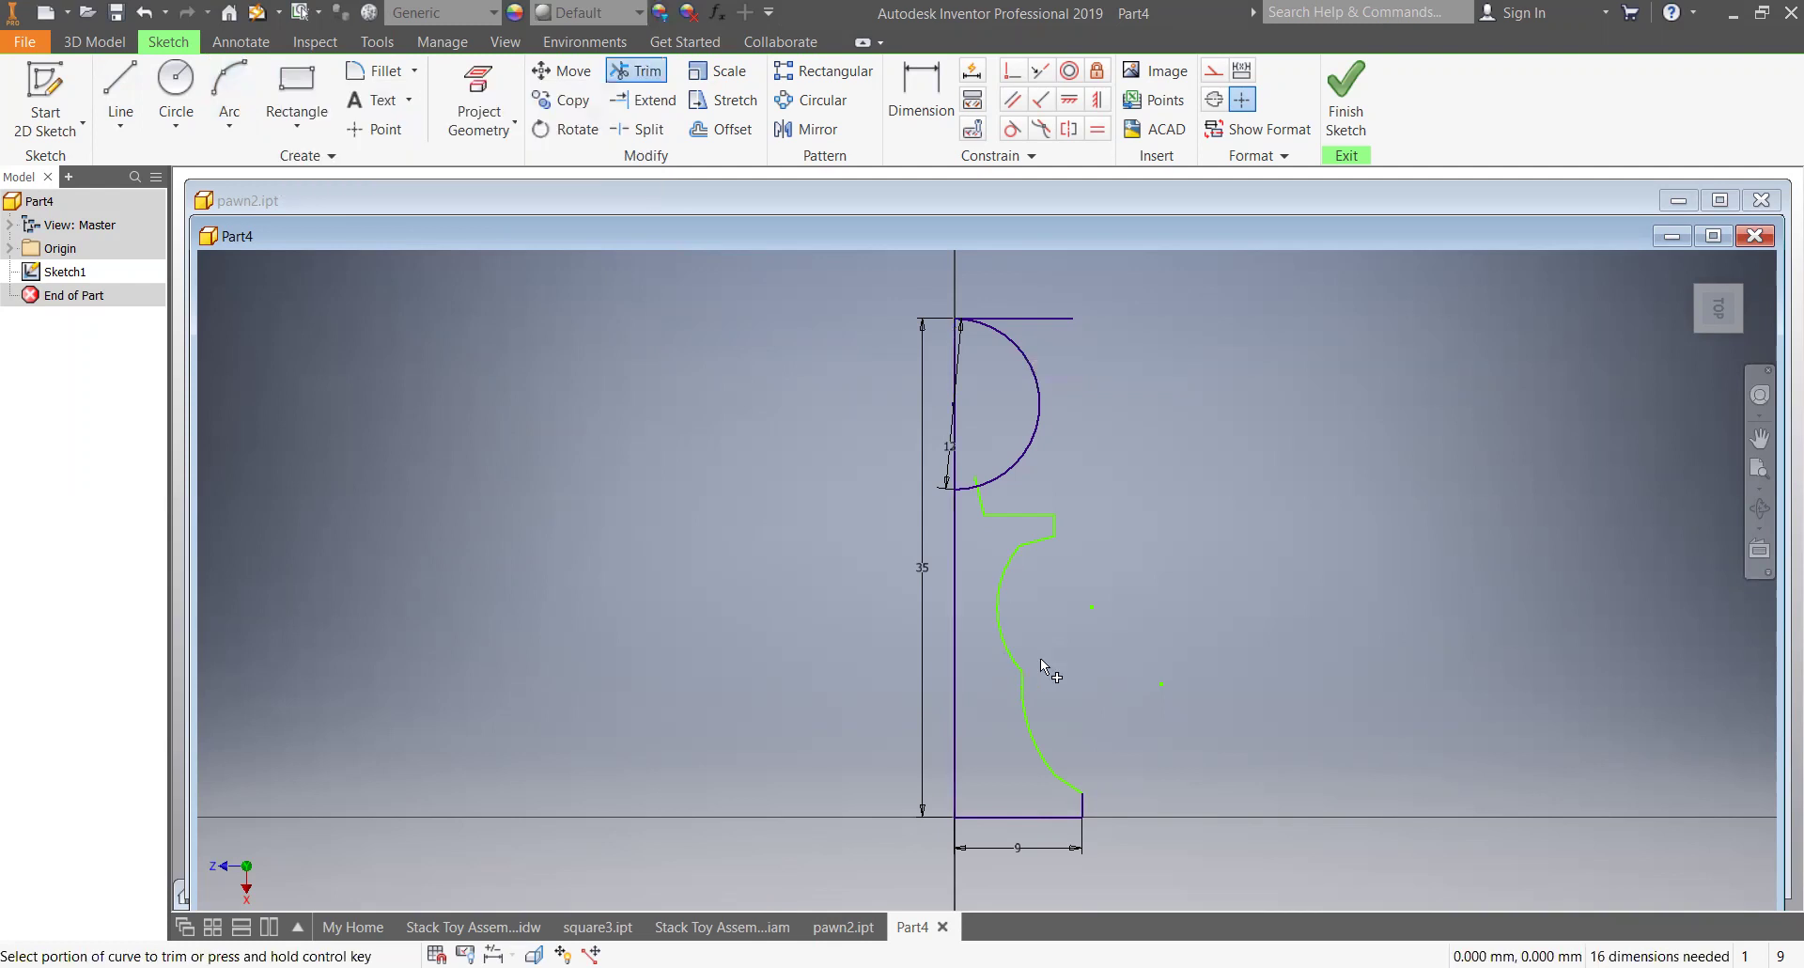
left_click(975, 489)
- Finish the sketch and revolve the pawn profile fully about its 35-long straight edge, creating Revolution1
left_click(1345, 103)
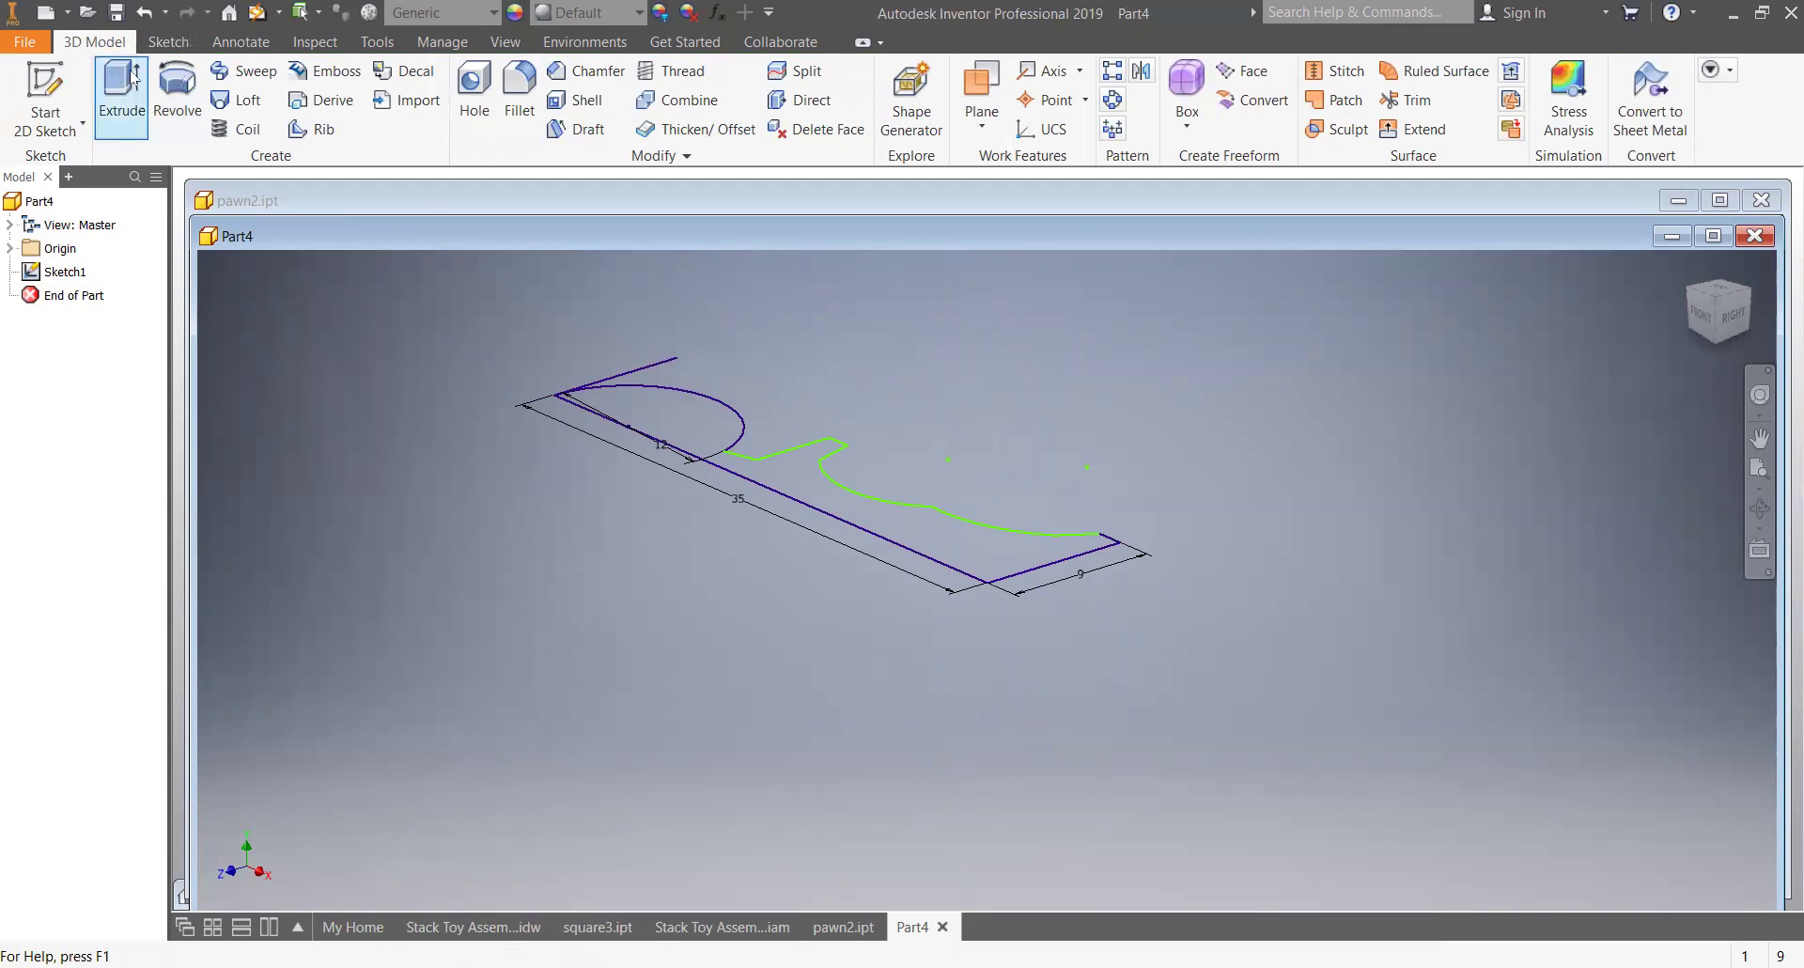
left_click(181, 87)
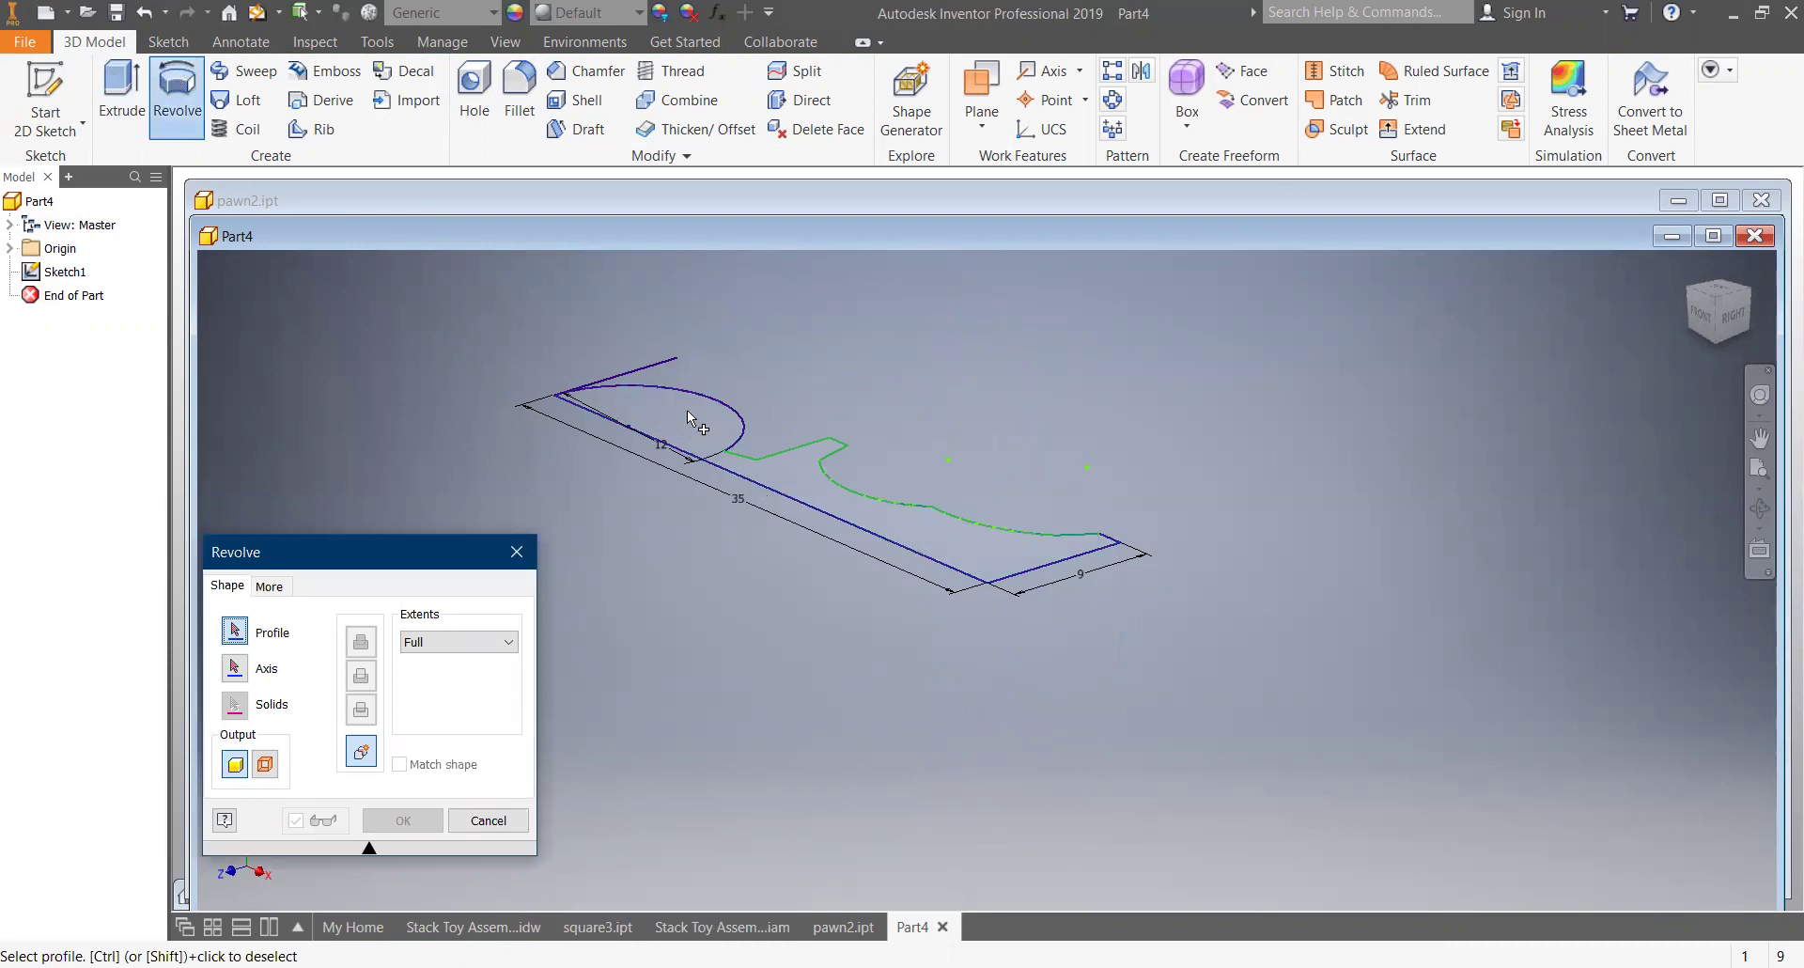
left_click(983, 547)
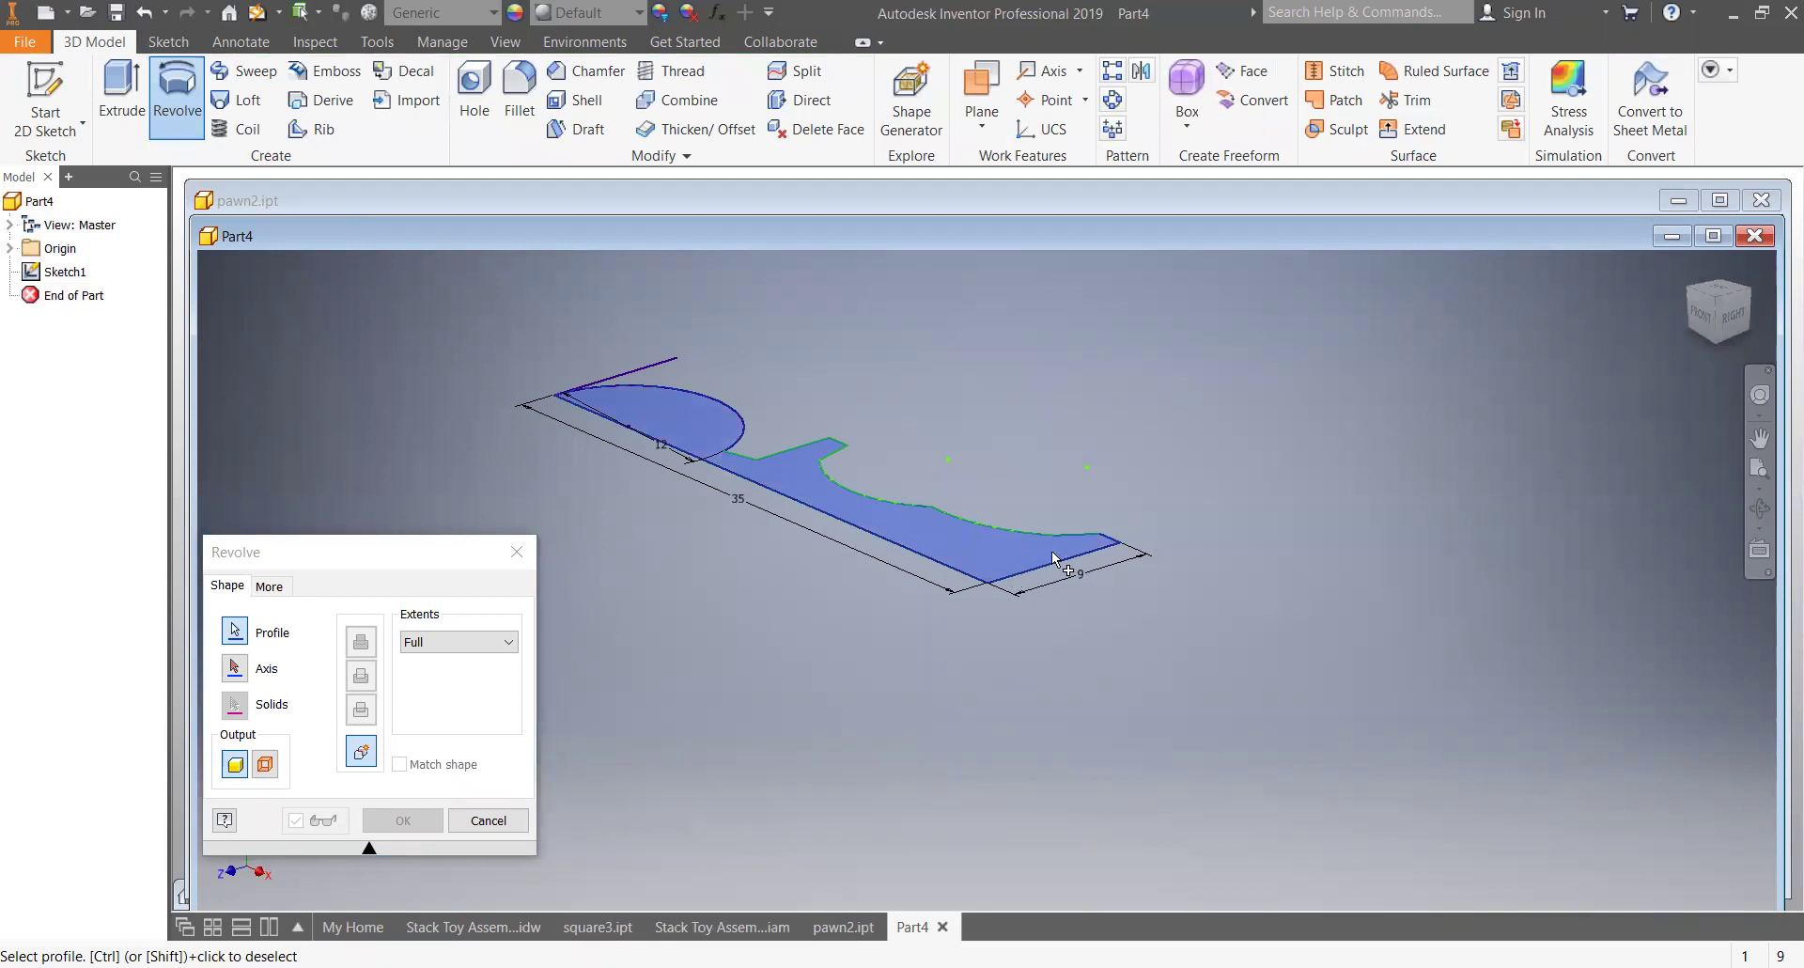
left_click(235, 668)
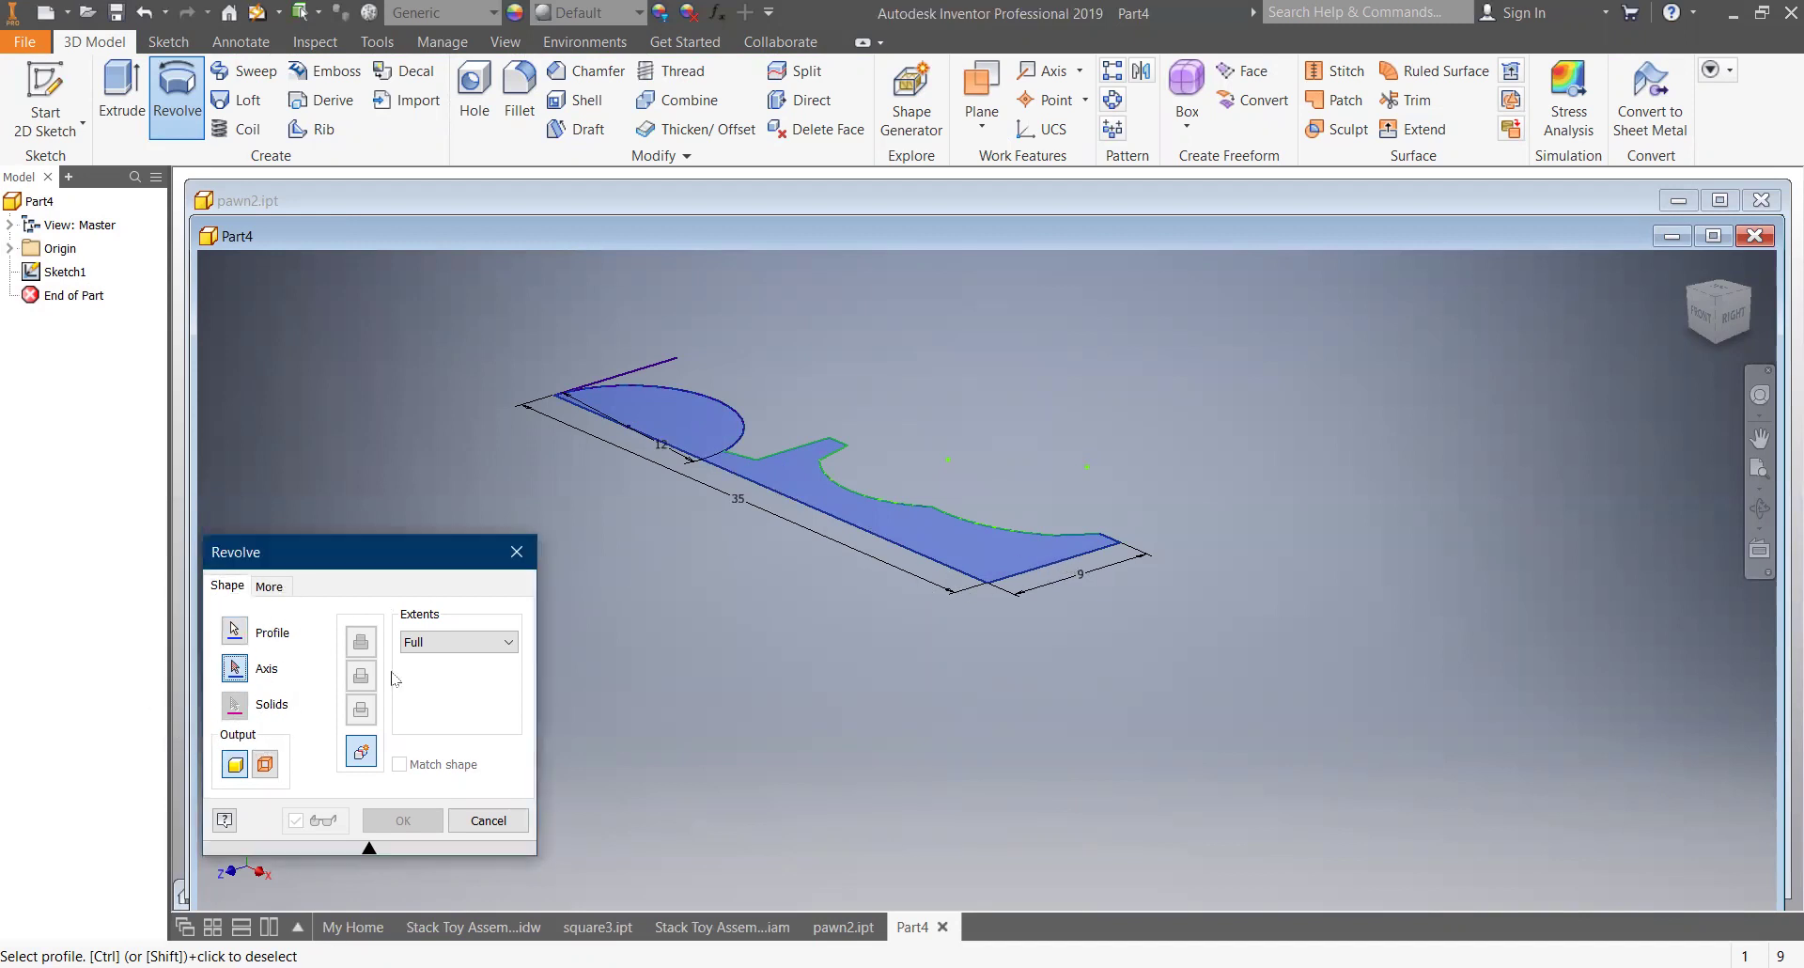
left_click(839, 523)
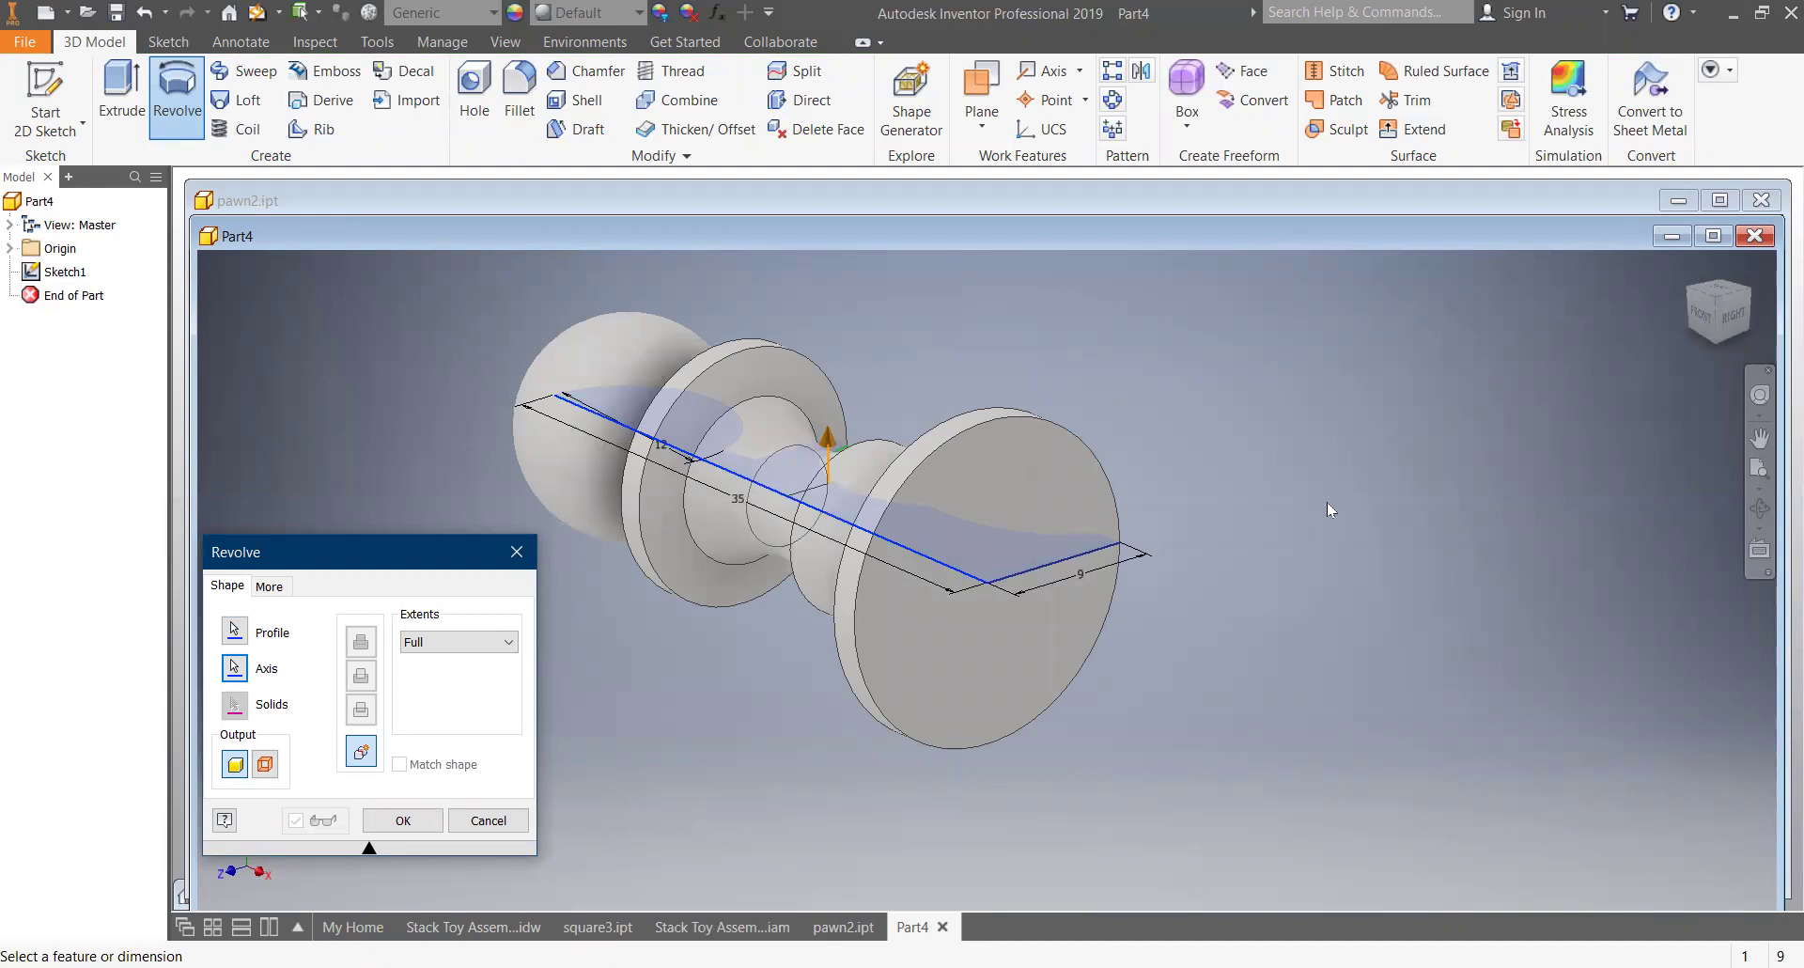
middle_click_drag(1389, 492, 1575, 489, "shift")
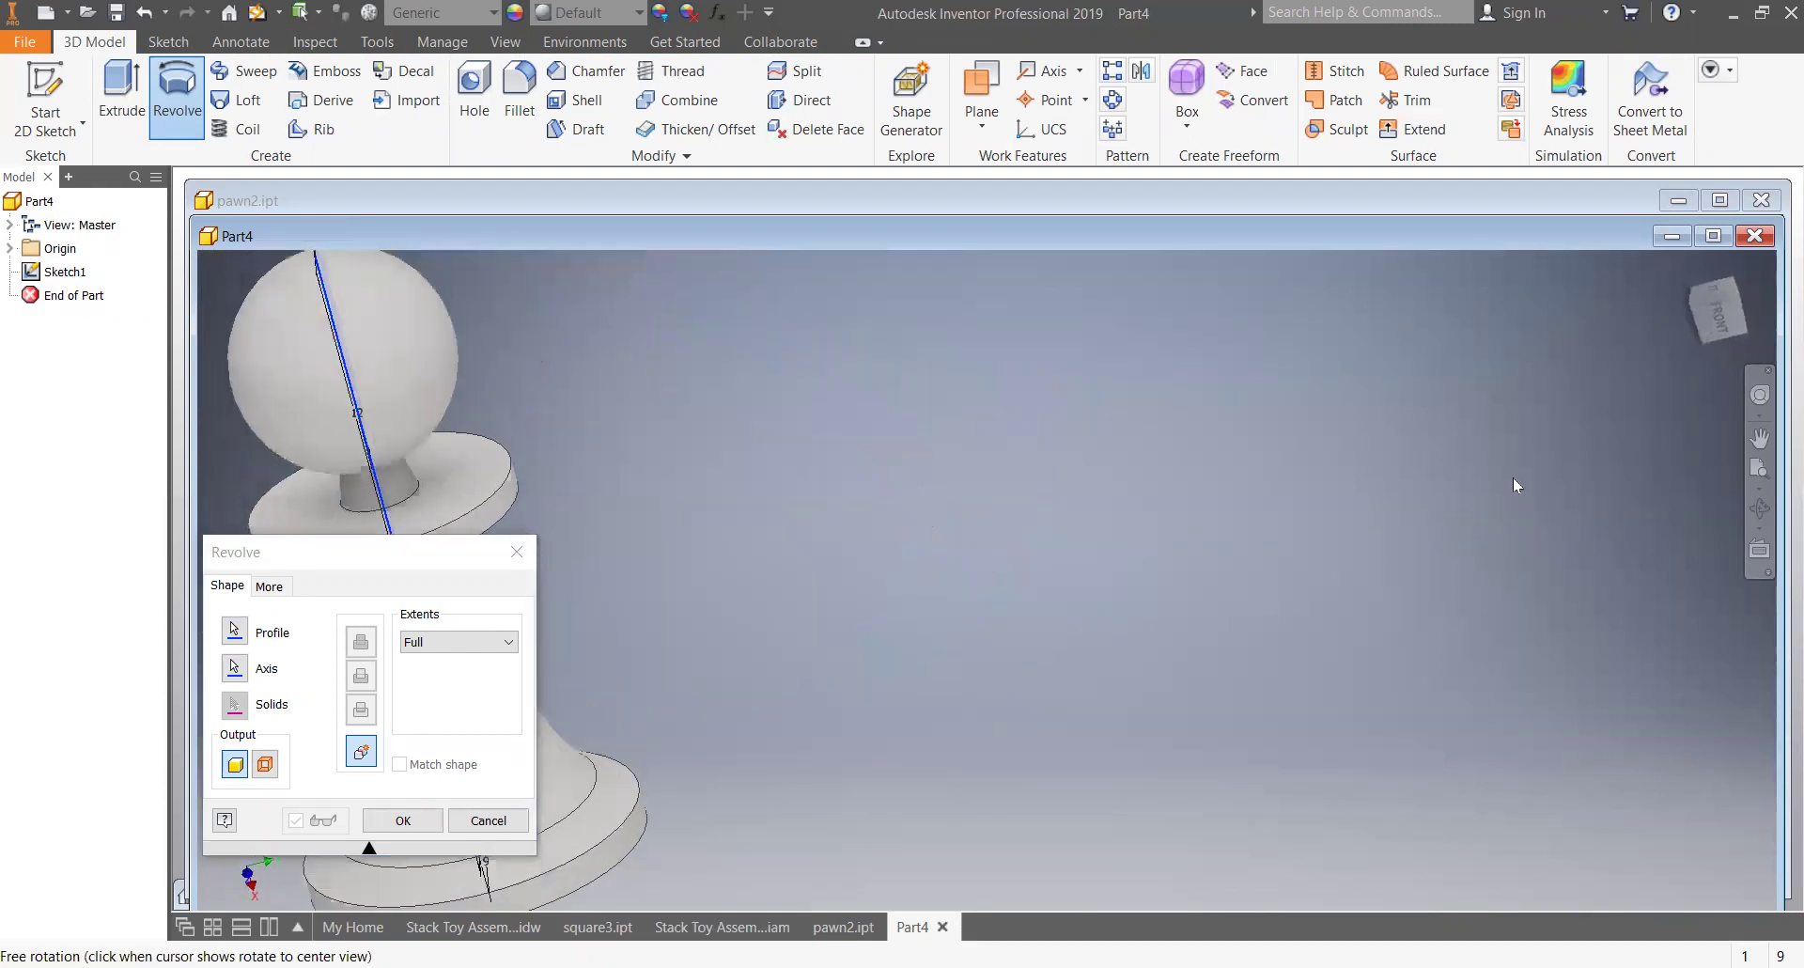
middle_click_drag(939, 567, 1435, 578)
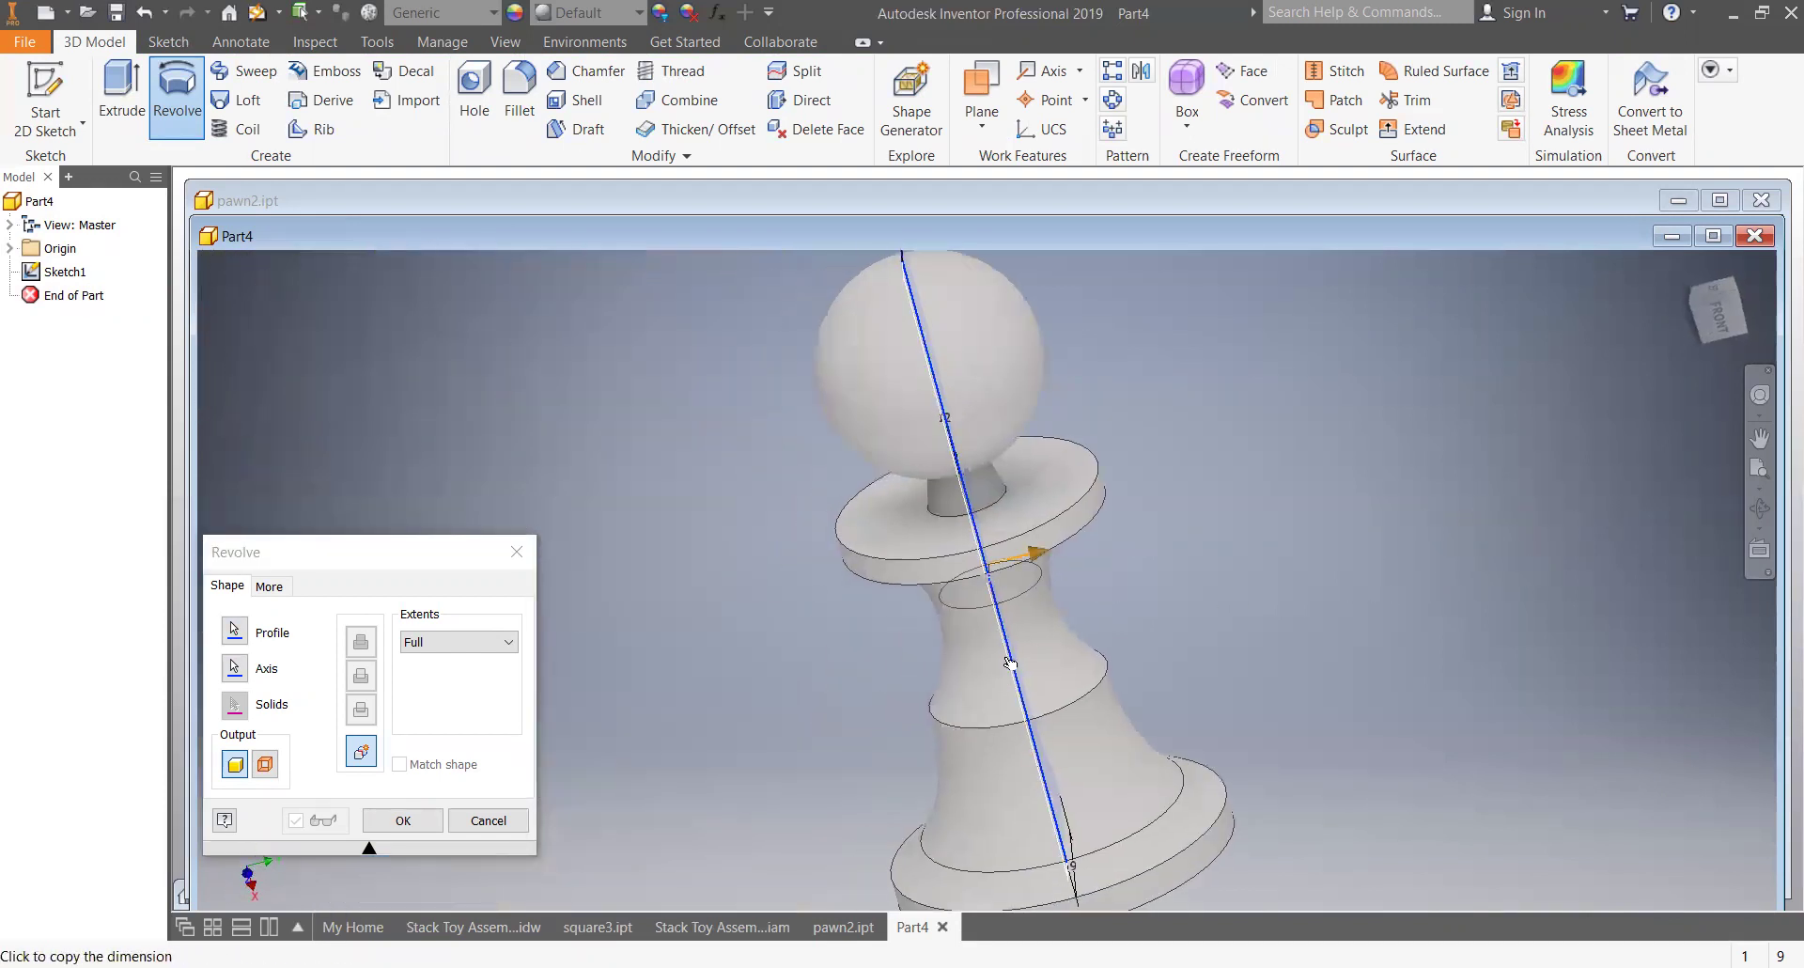
scroll(1207, 707, "down", 3)
mouse_move(1210, 707)
middle_mouse_down("shift")
mouse_move(1322, 699)
mouse_move(1209, 697)
middle_mouse_up("shift")
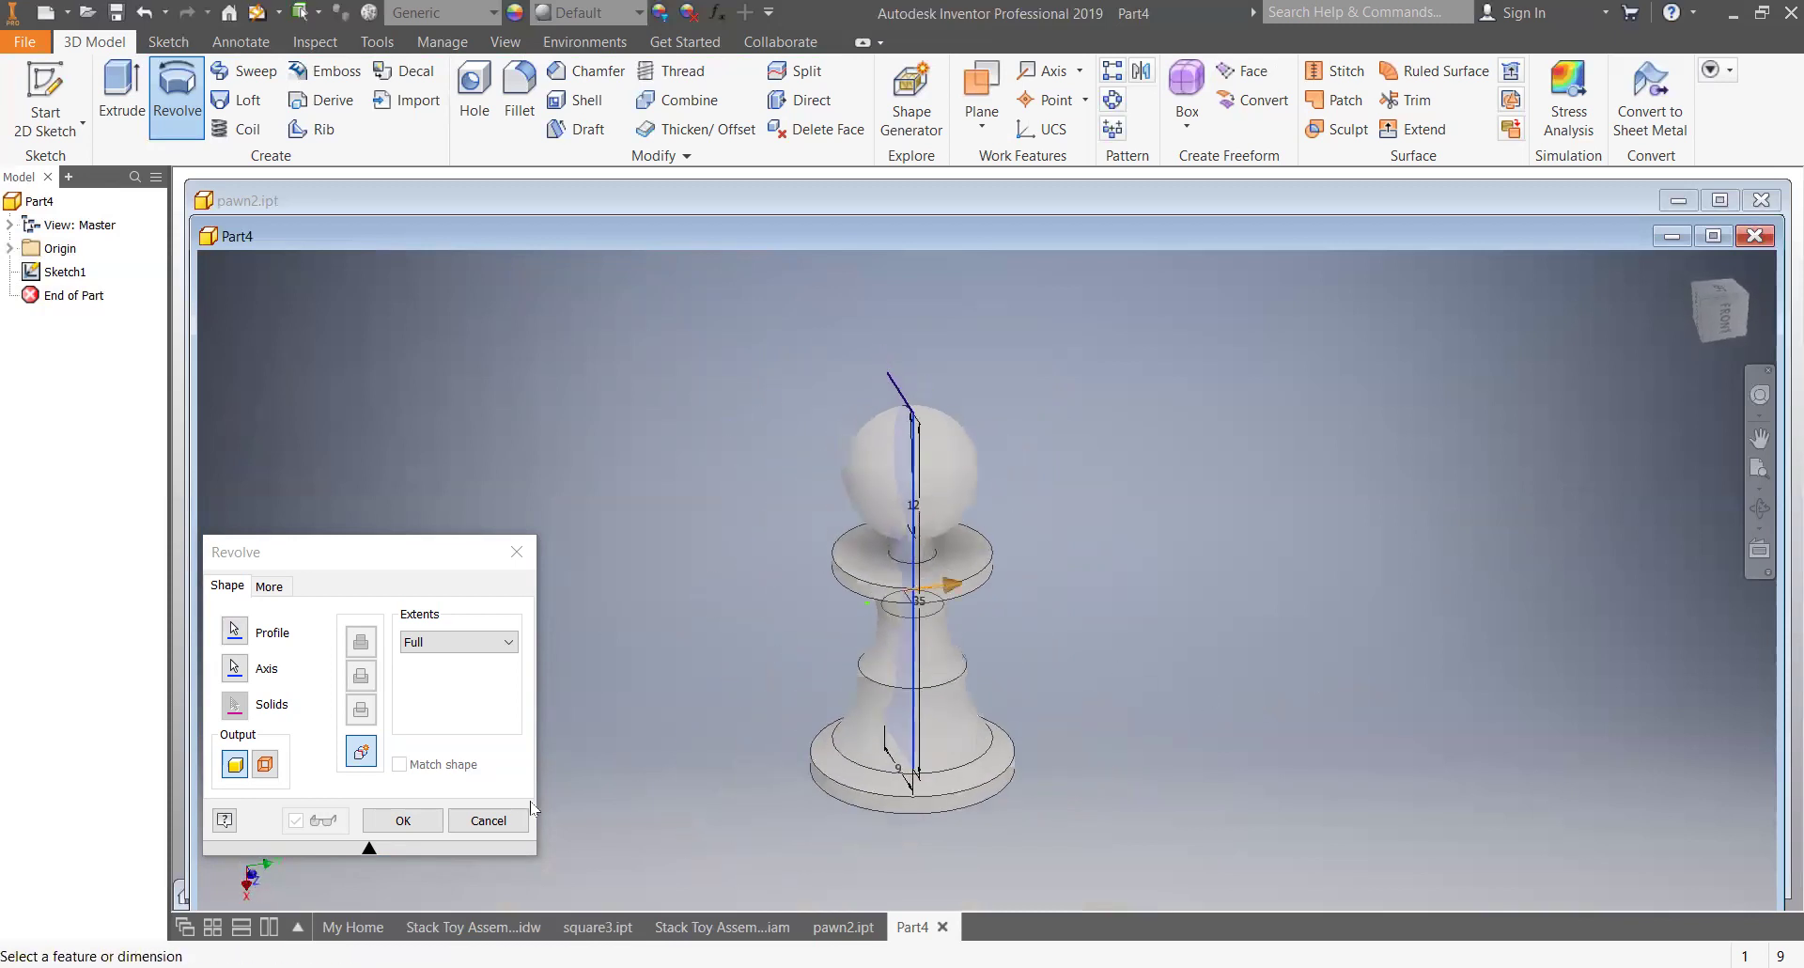
left_click(425, 825)
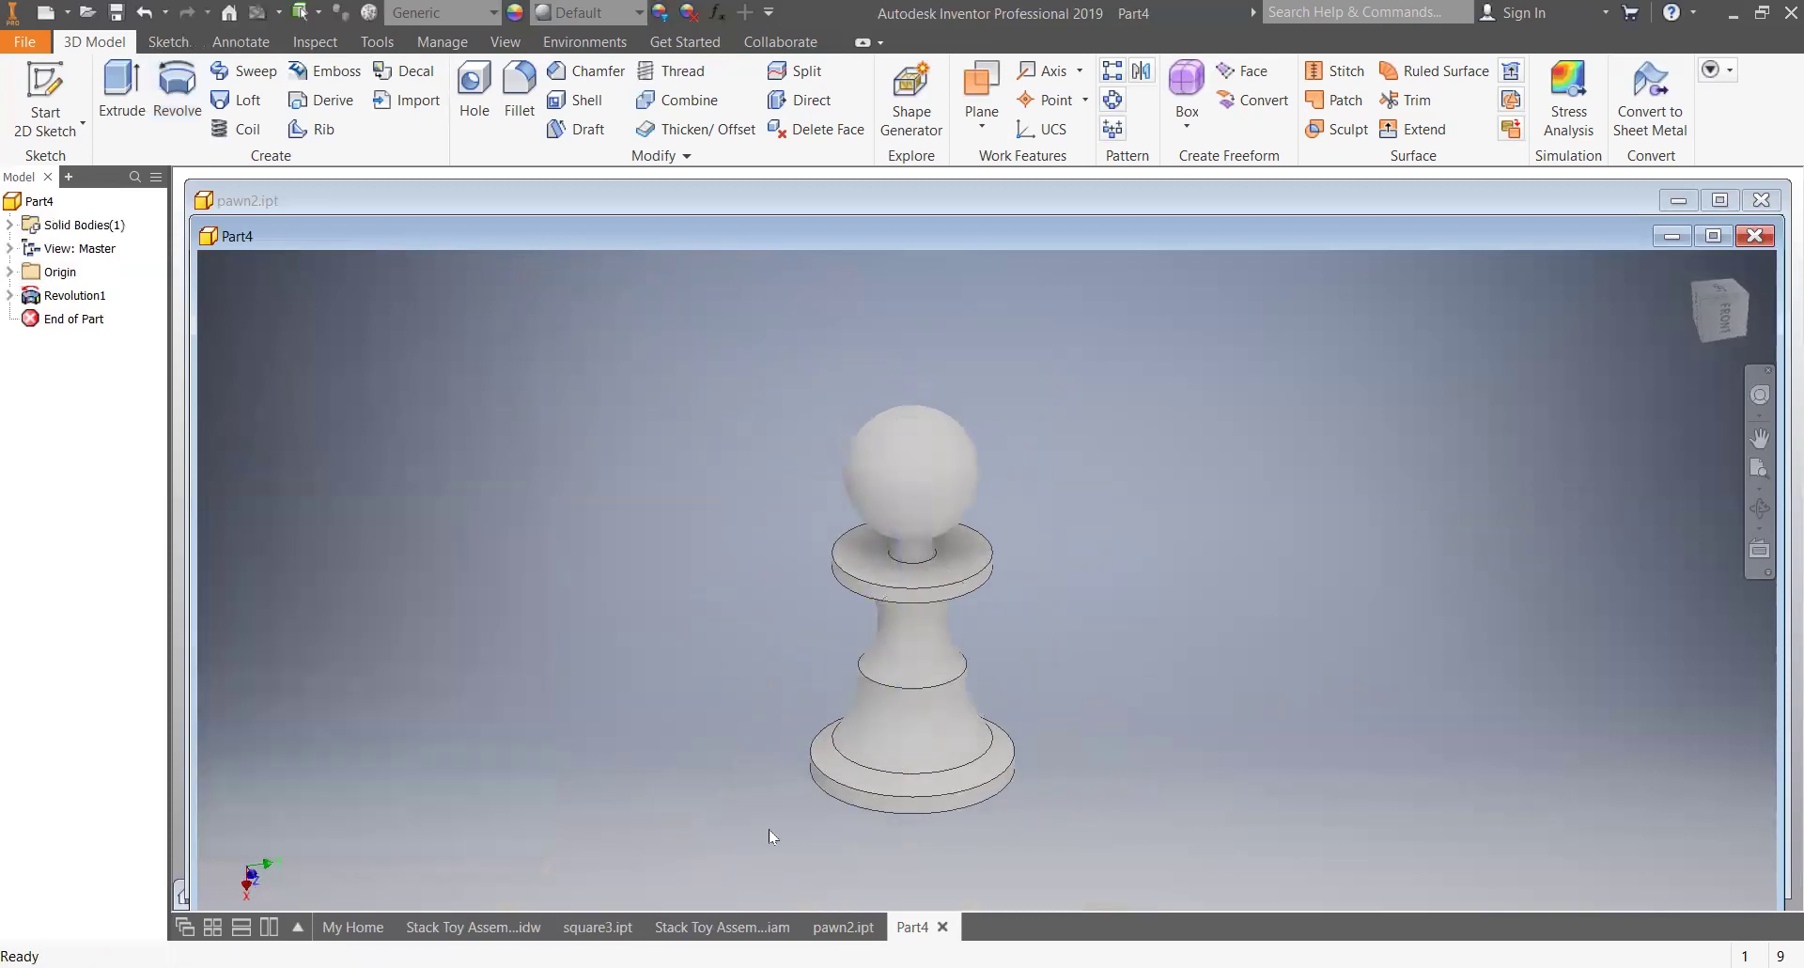
- In pawn2.ipt, revolve the sketch profile about its long straight edge to create Revolution2
left_click(853, 930)
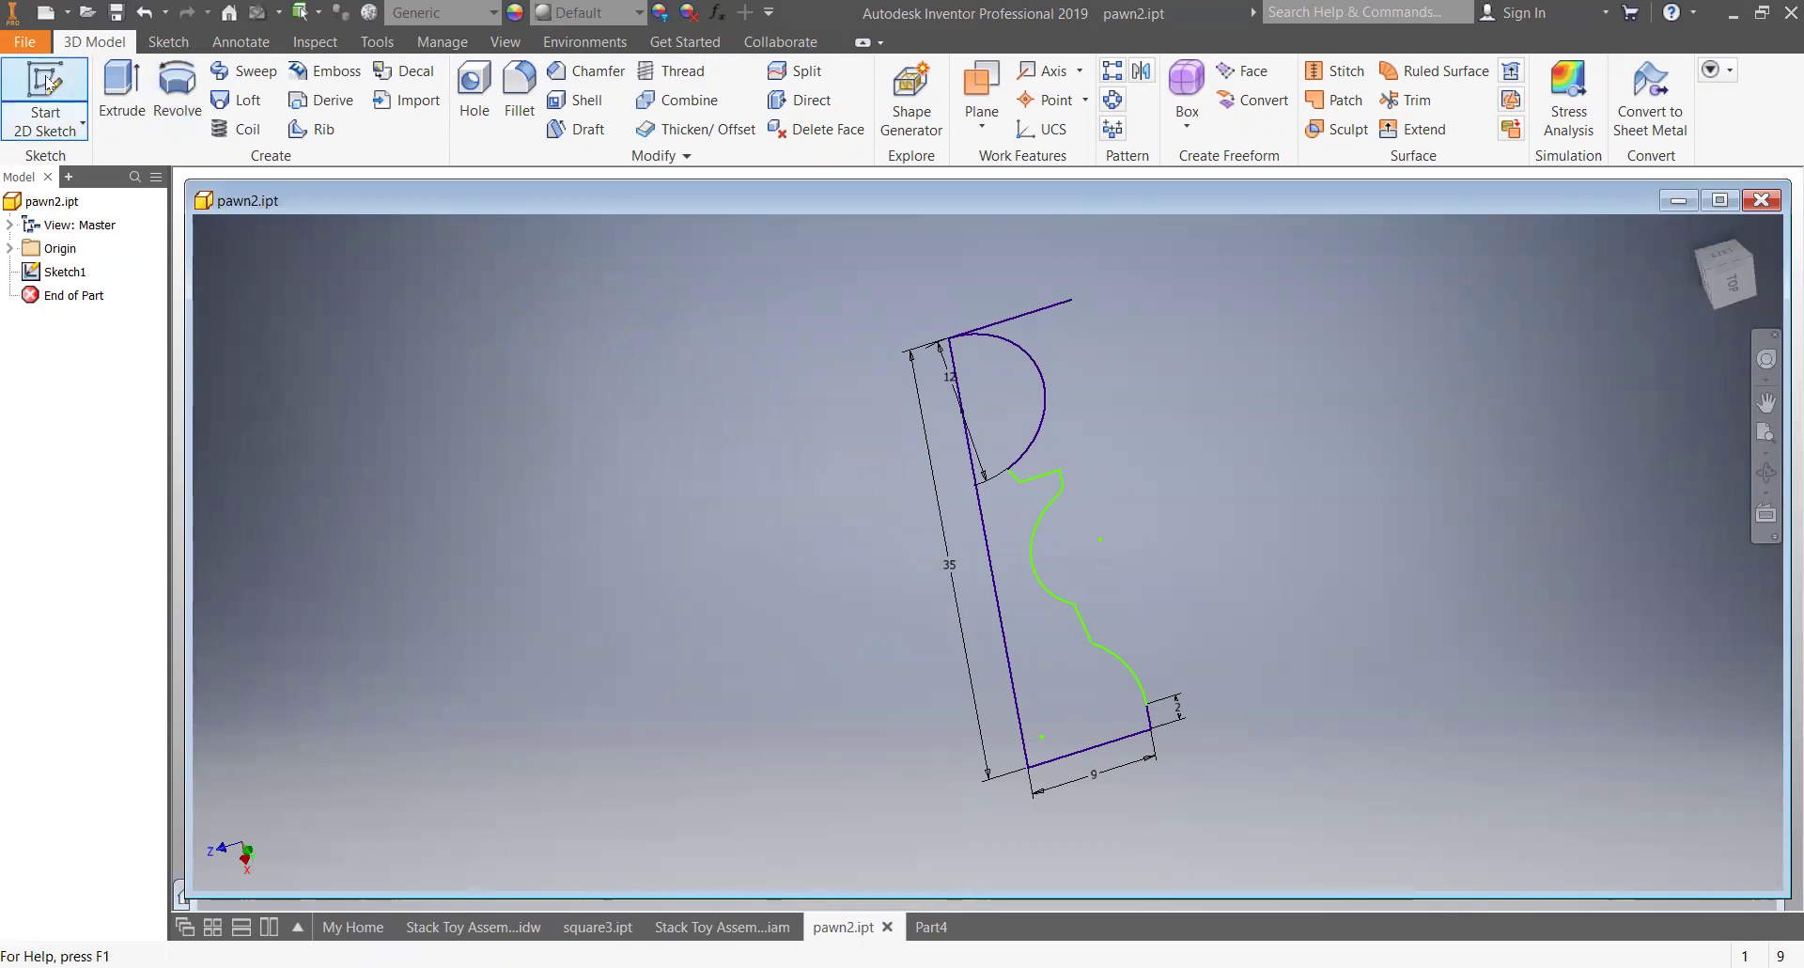
left_click(179, 97)
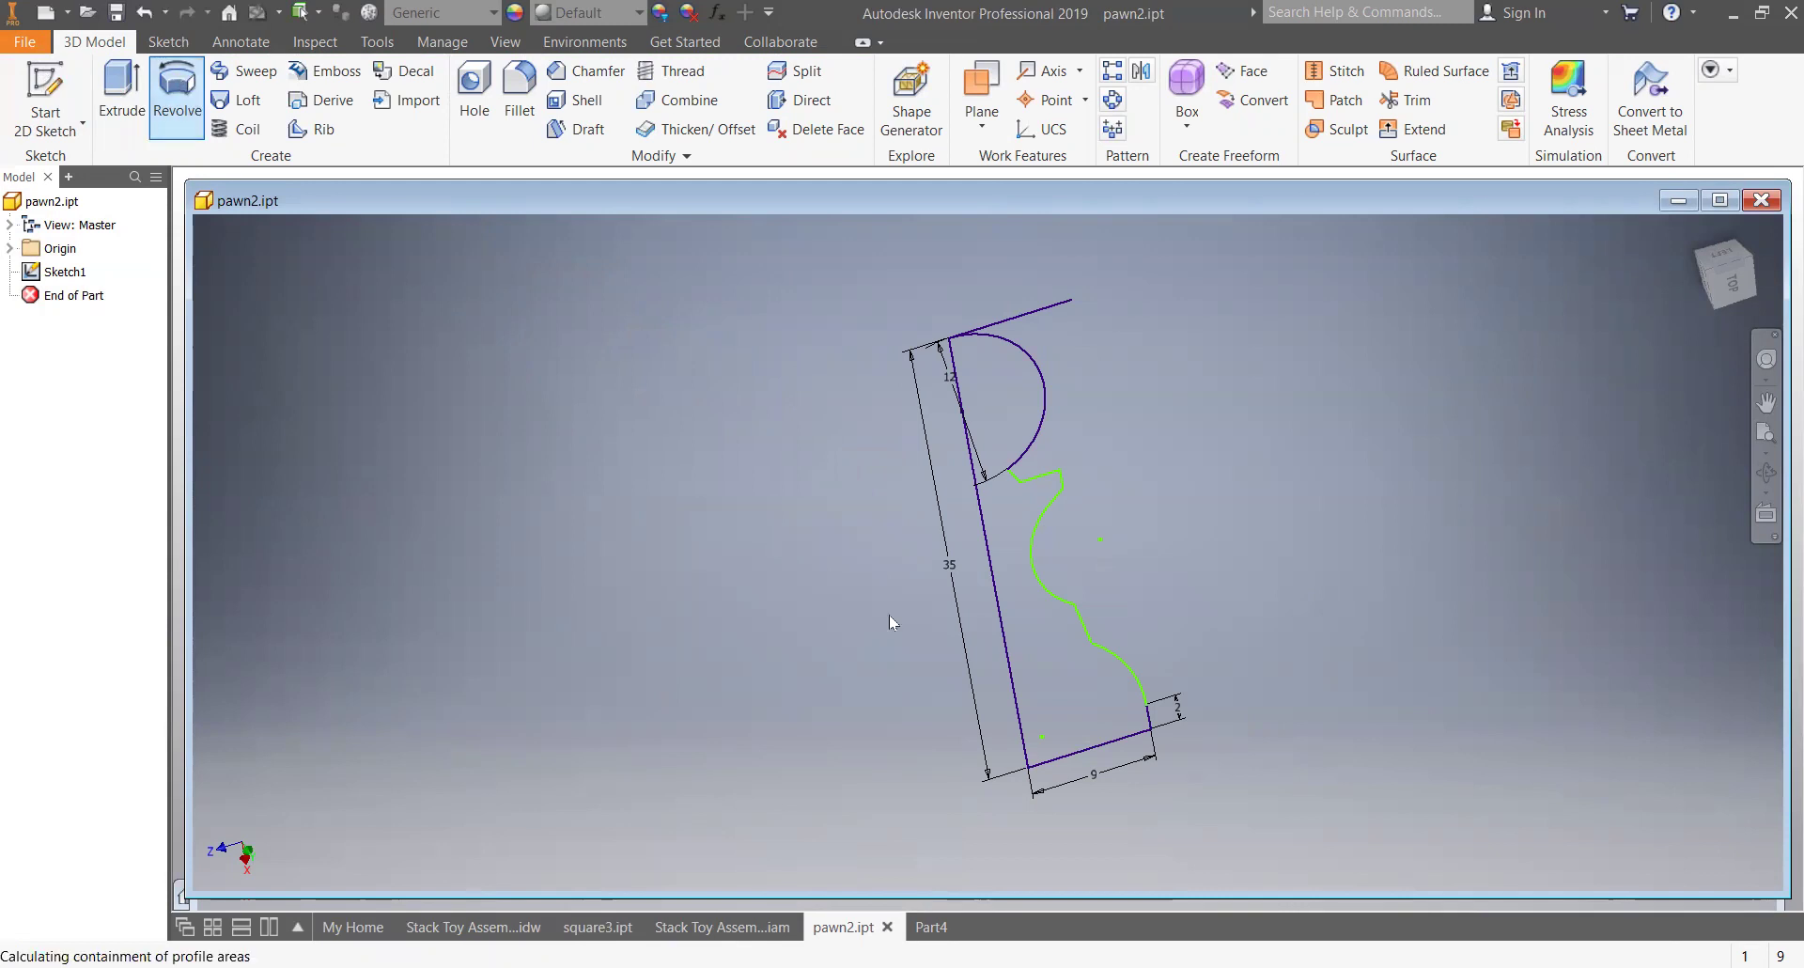
left_click(1060, 700)
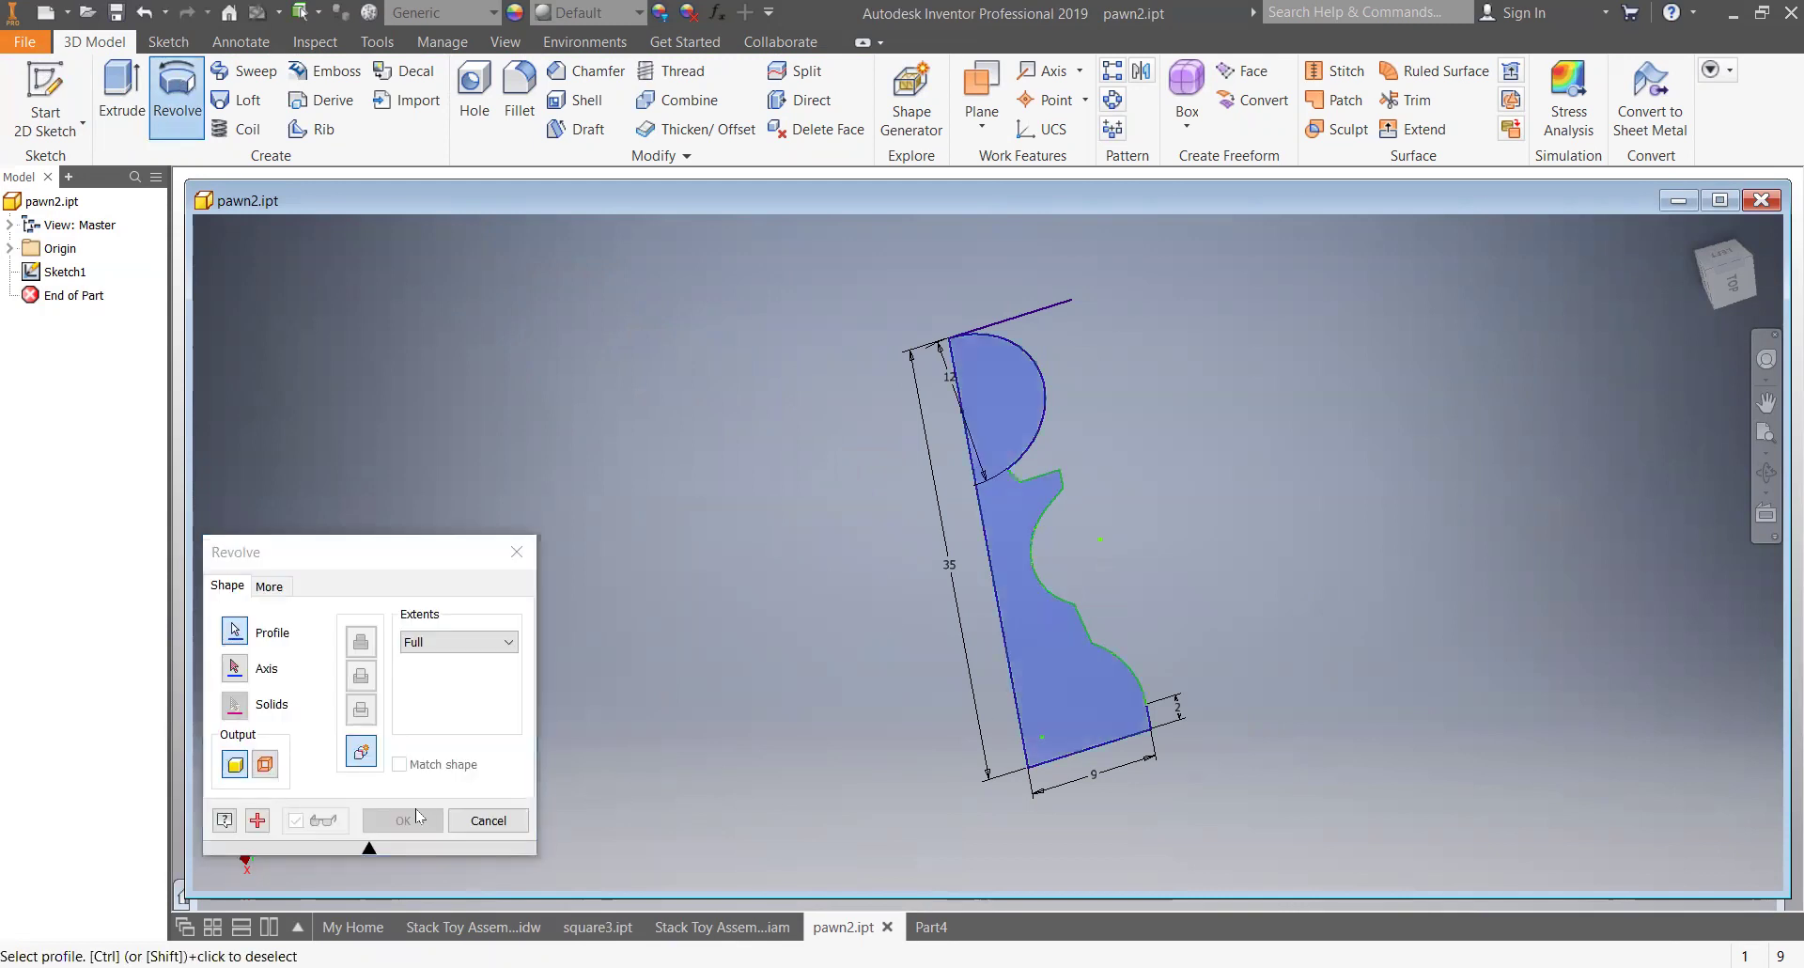
left_click(1015, 685)
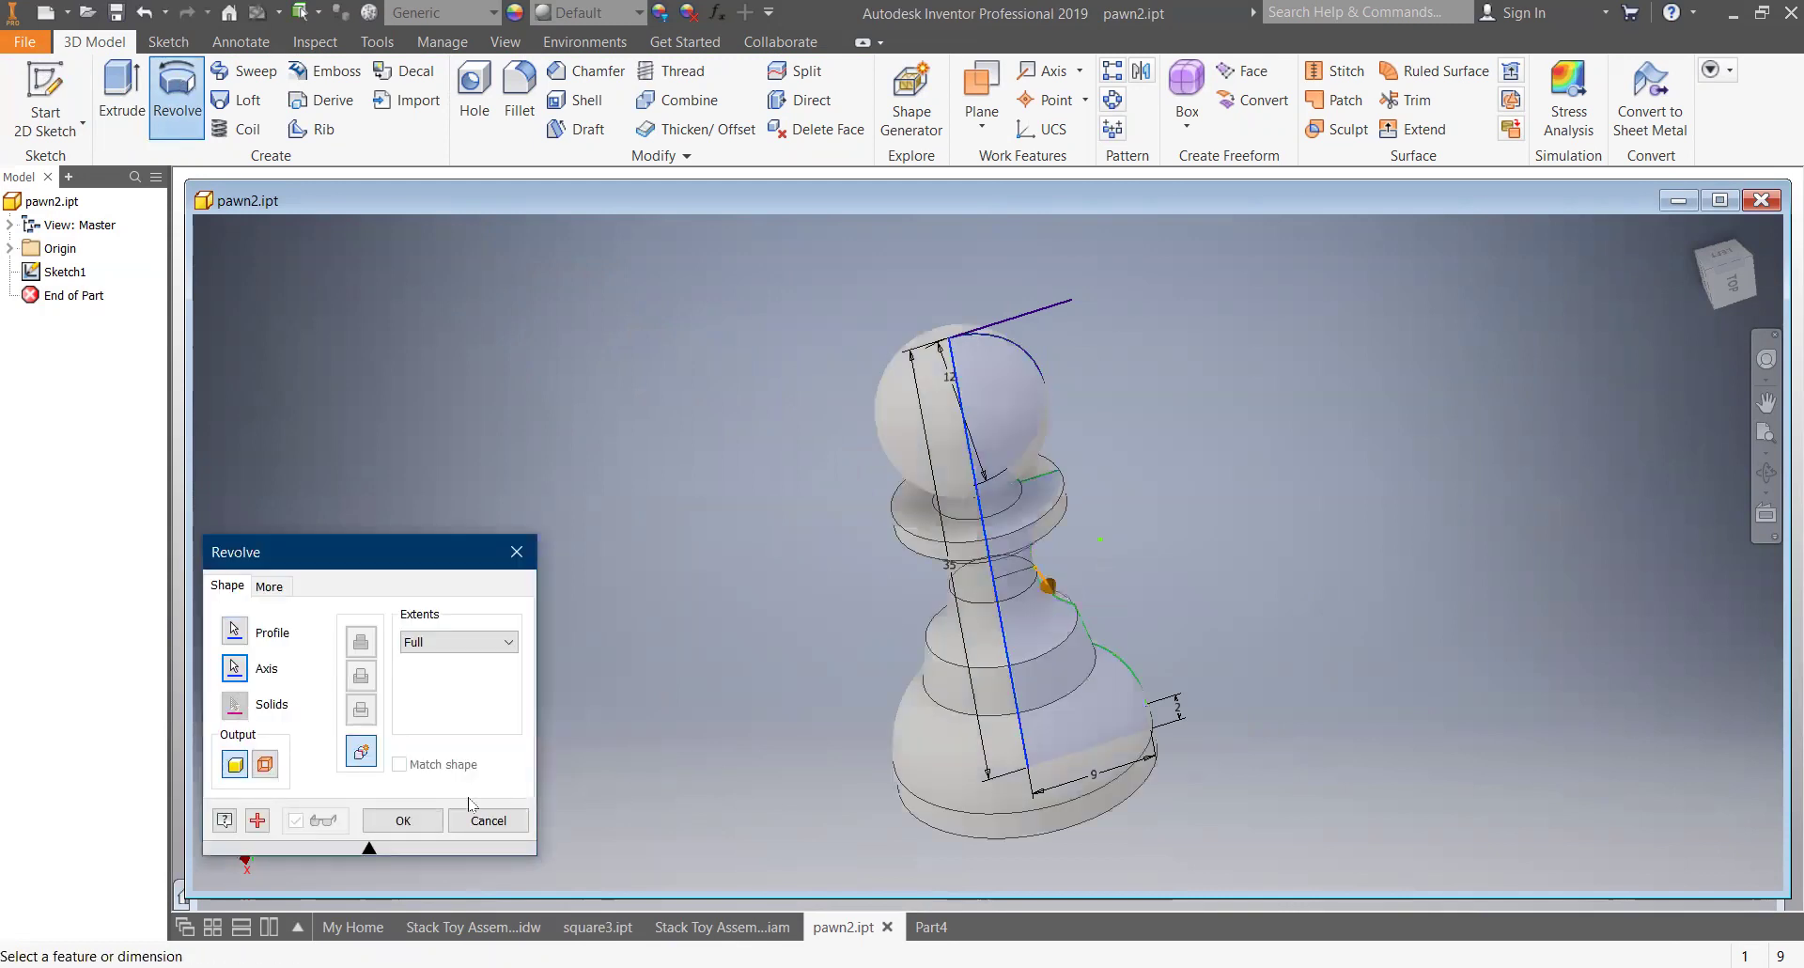
left_click(404, 821)
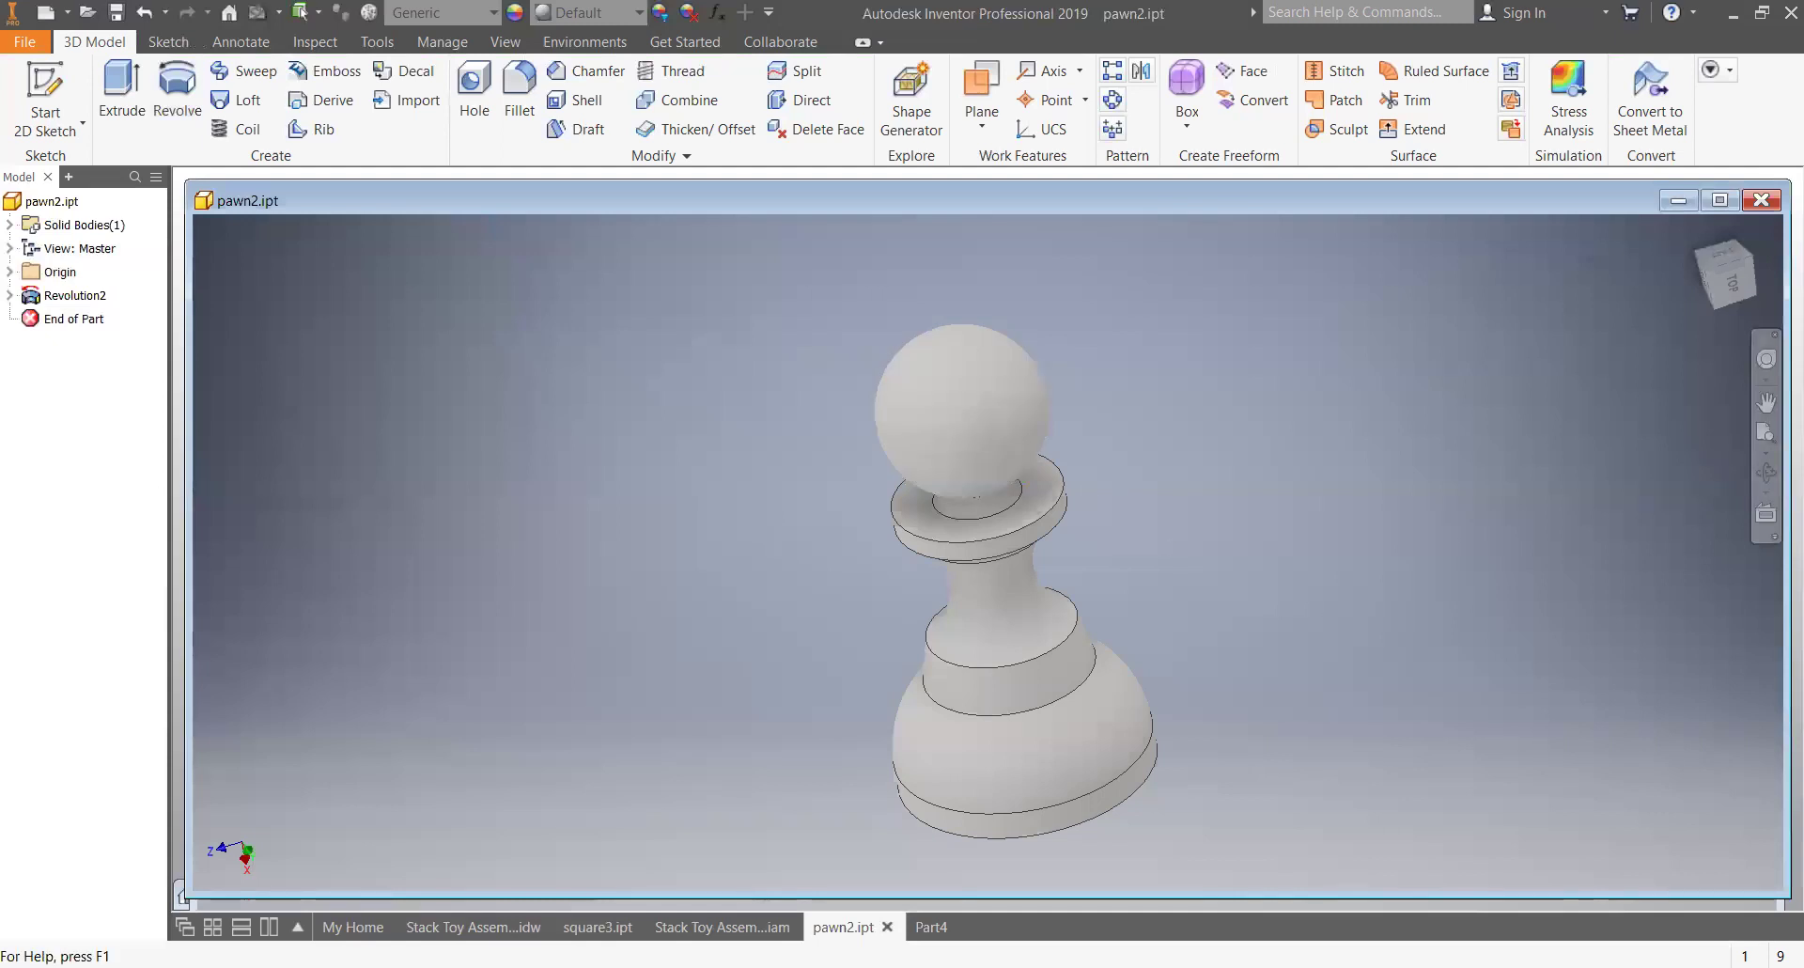
- Back in Part4, orbit, zoom and pan until the solid pawn stands upright from the front
left_click(931, 927)
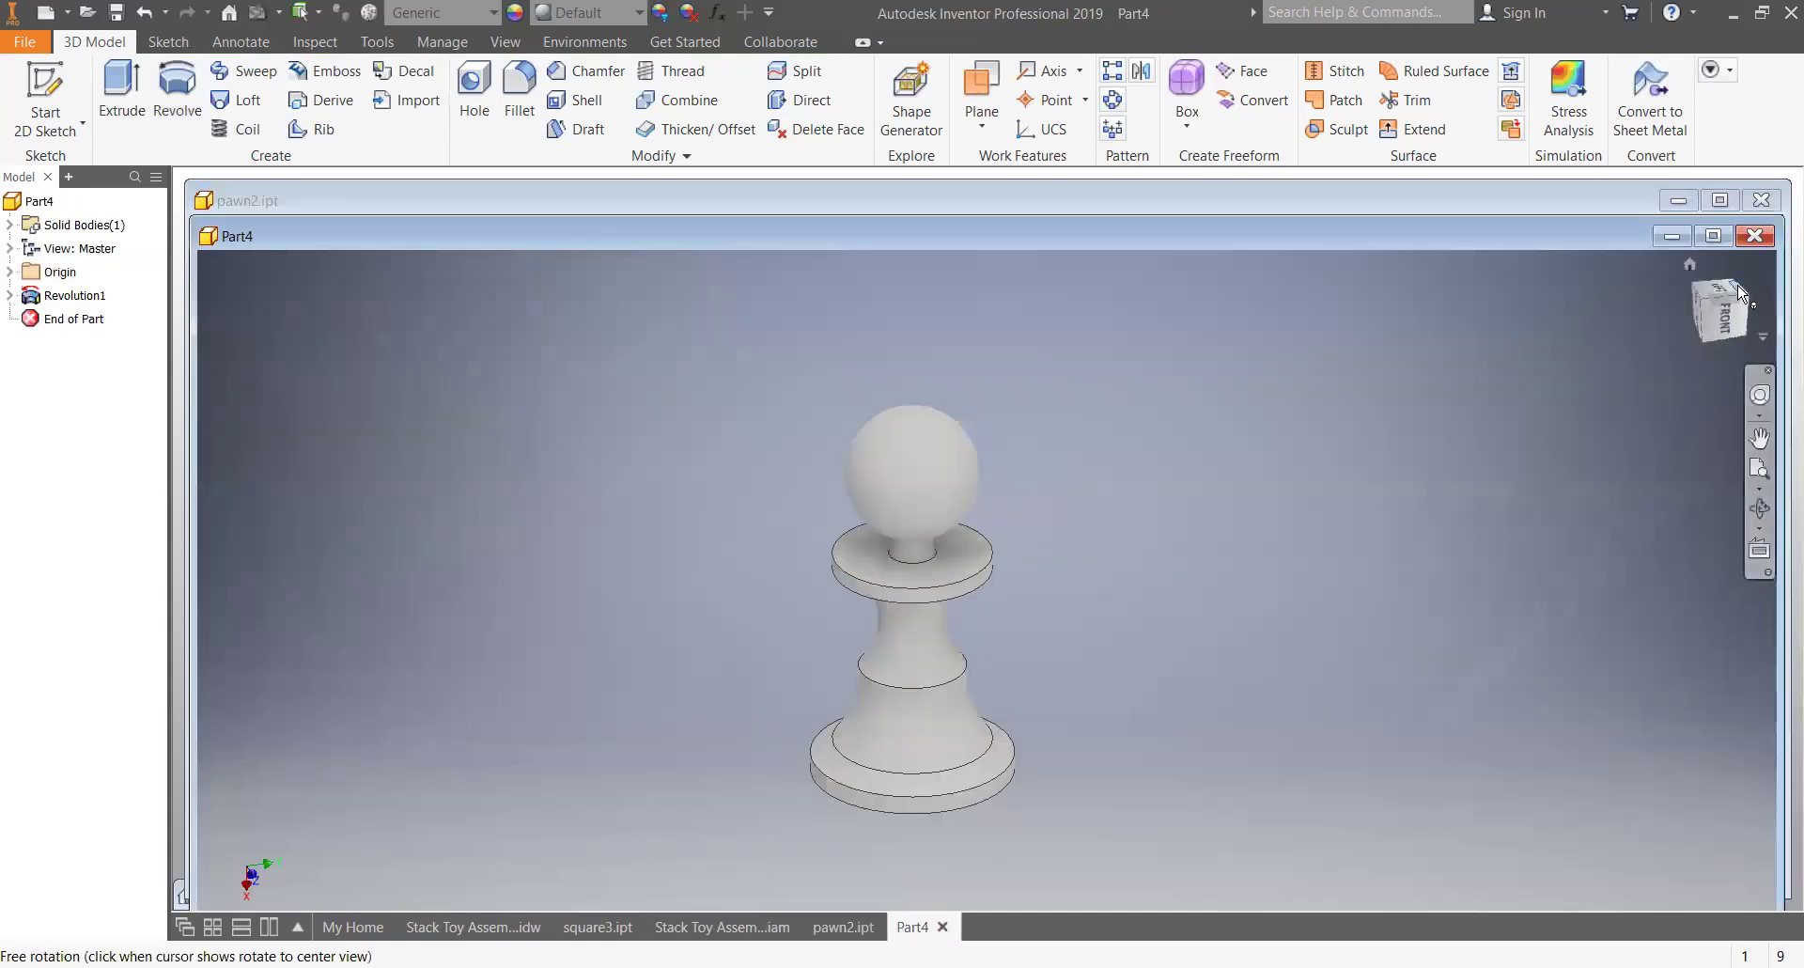
middle_click_drag(1229, 568, 1099, 664, "shift")
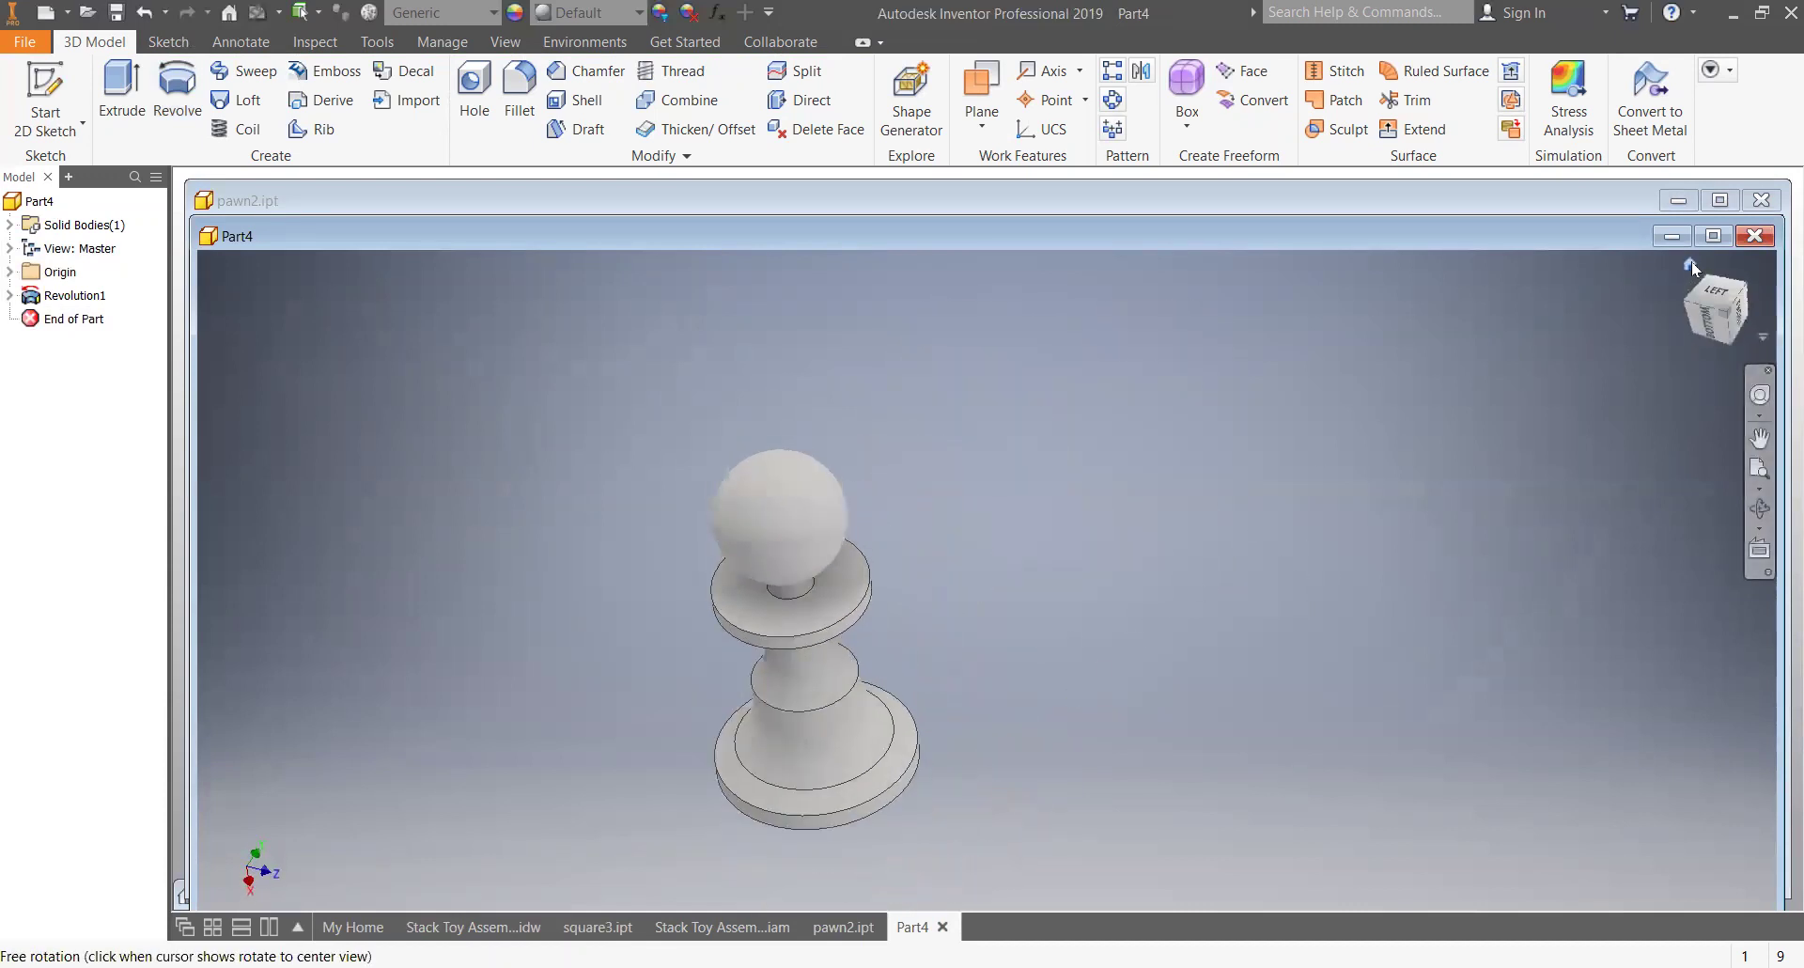
scroll(870, 645, "down", 5)
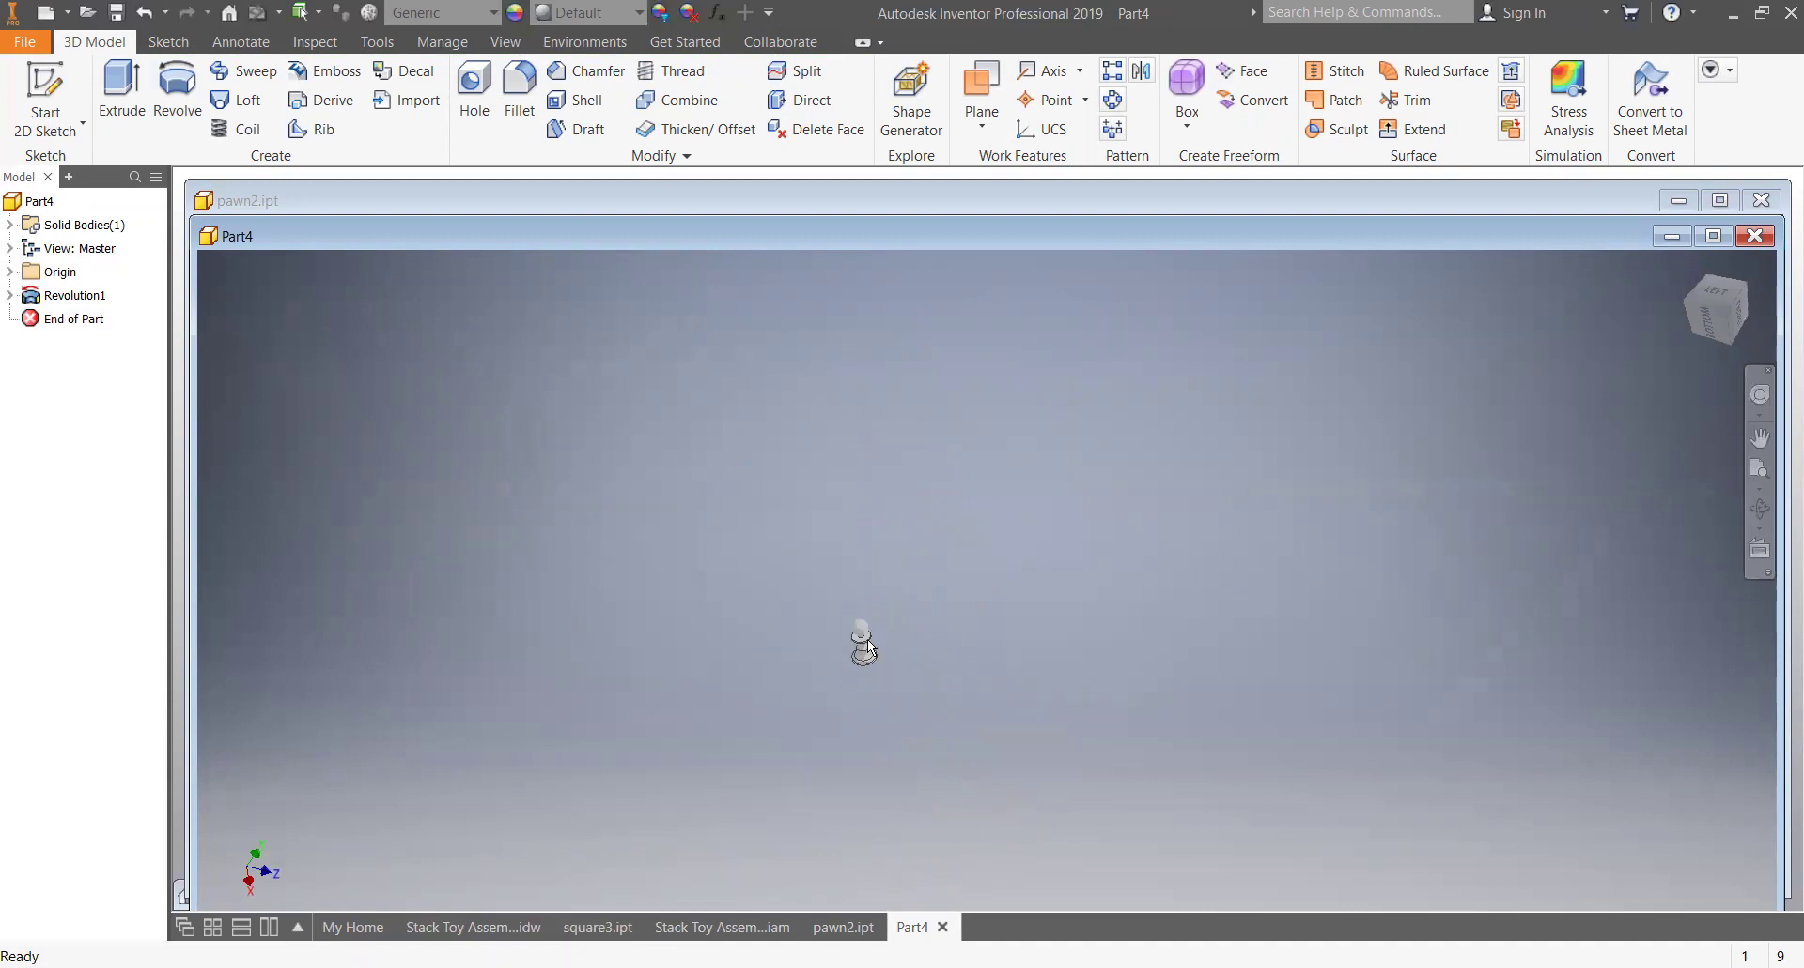
scroll(862, 645, "up", 6)
scroll(865, 651, "down", 2)
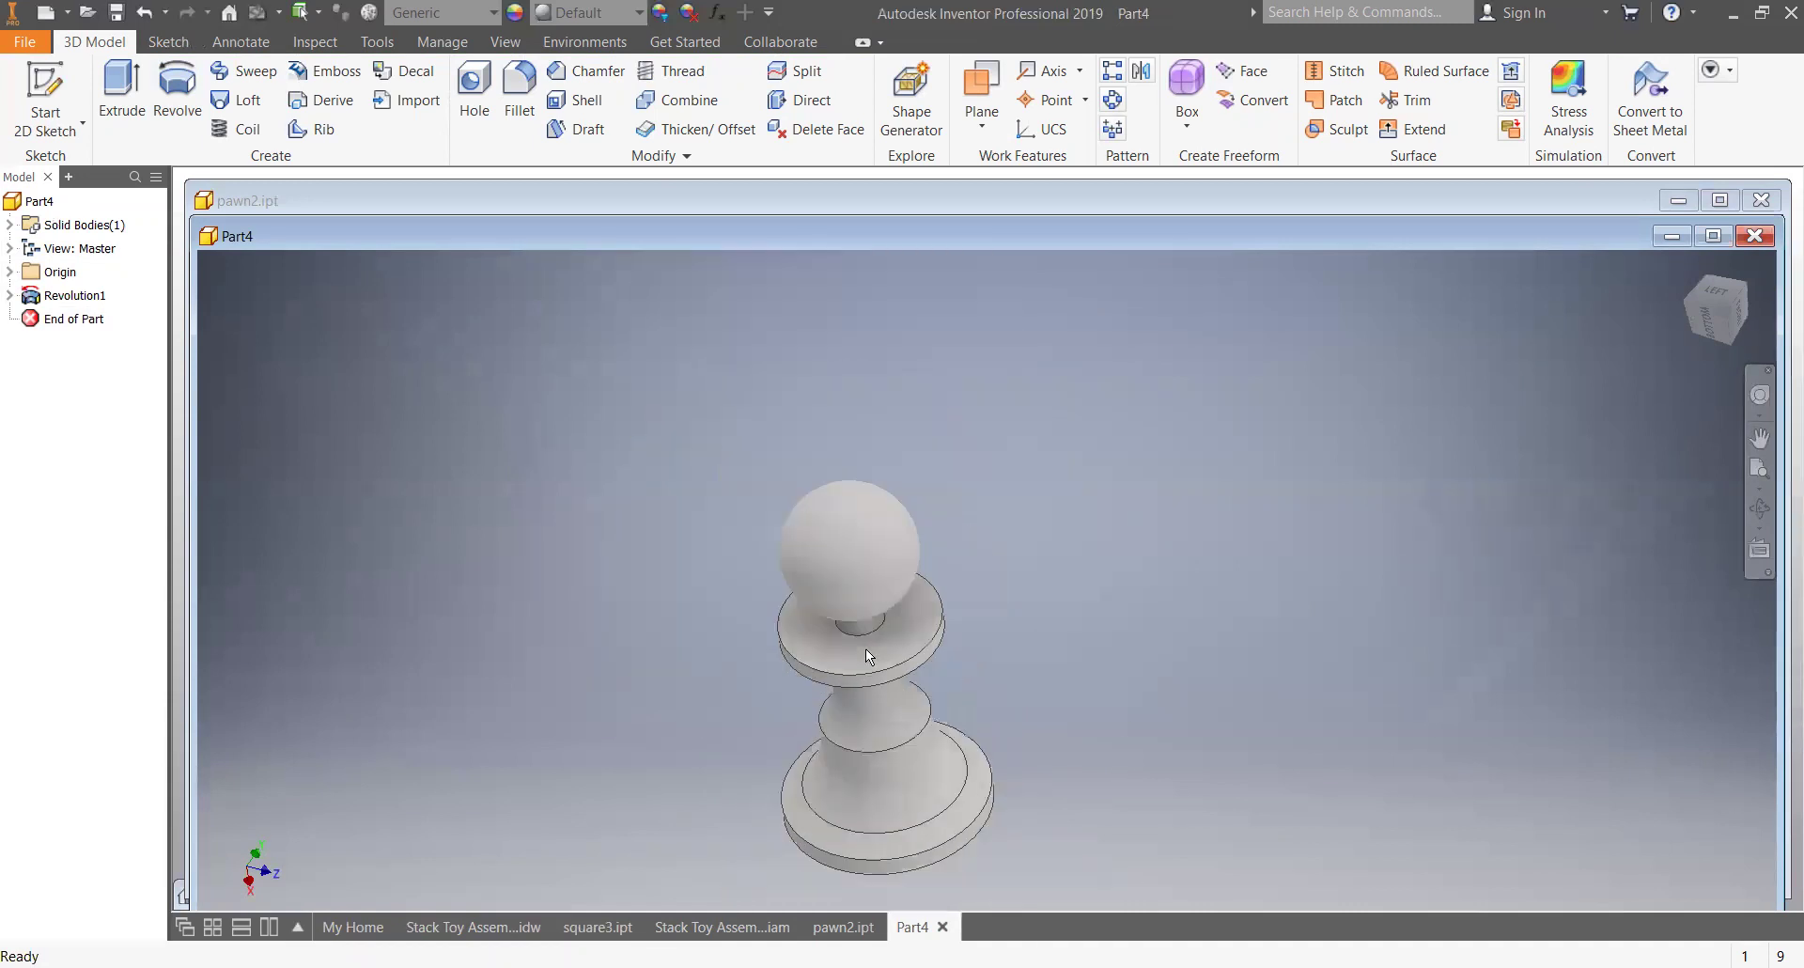
middle_click_drag(1024, 678, 1105, 568)
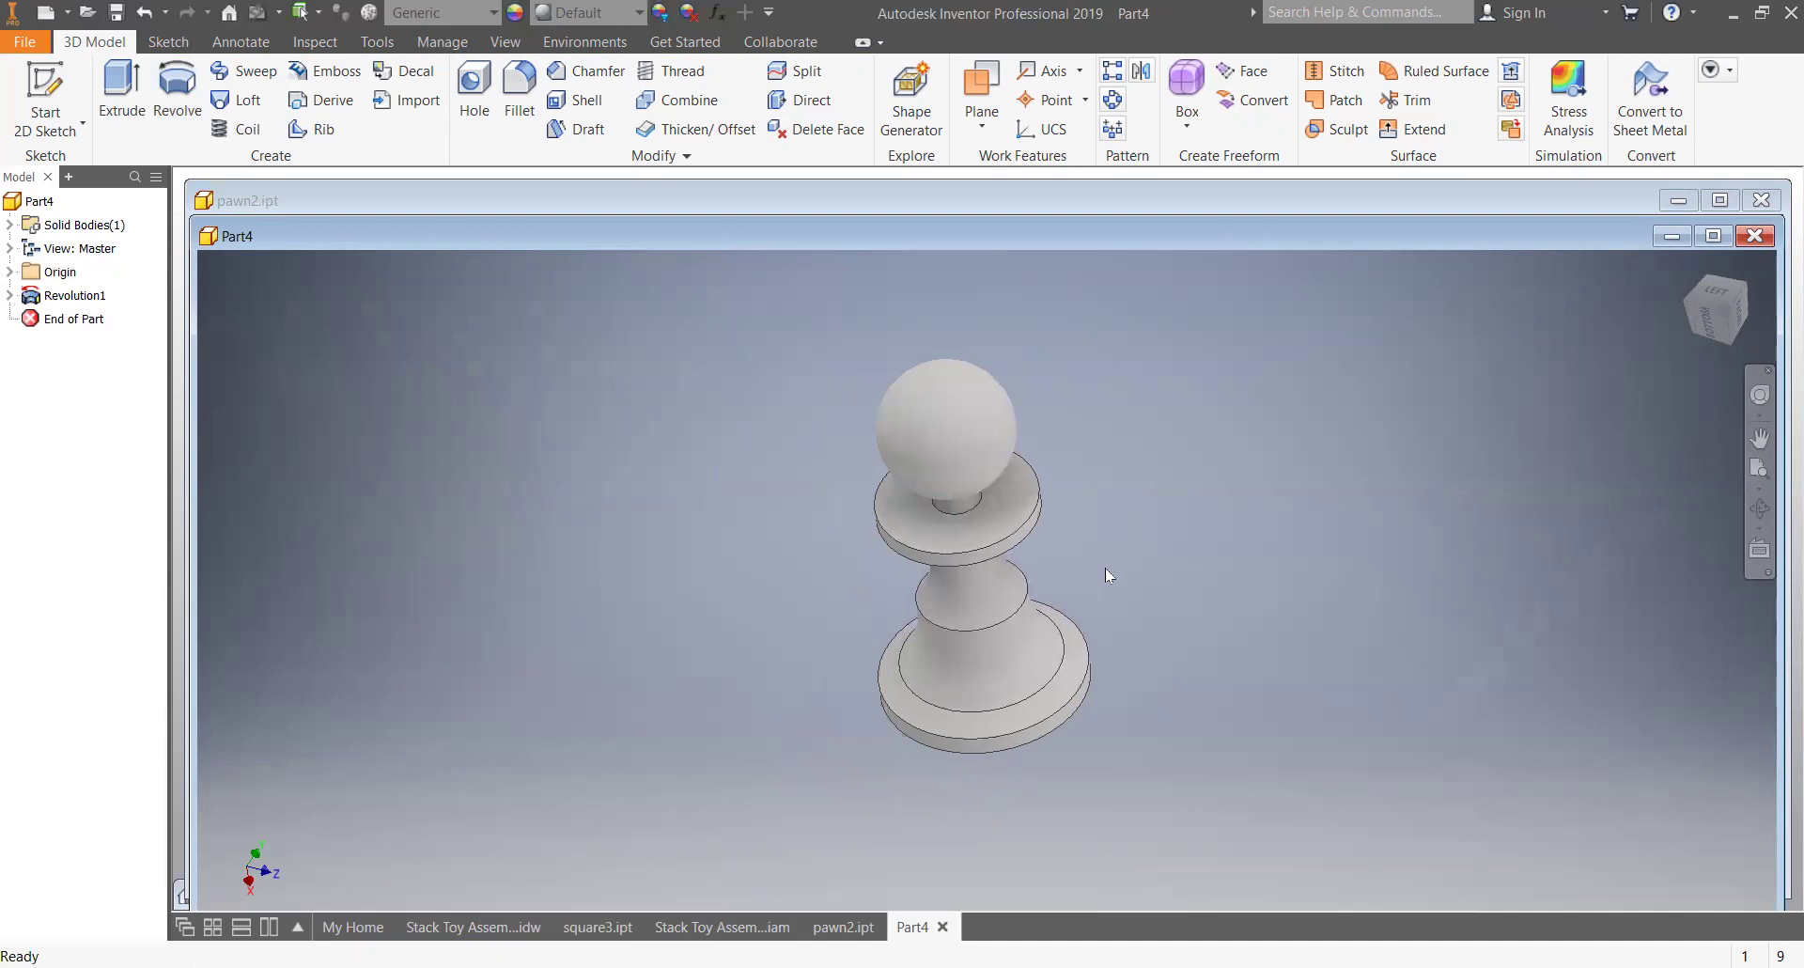
key("F2")
left_click_drag(1105, 571, 1250, 685)
key("Escape")
key("F4")
key("Escape")
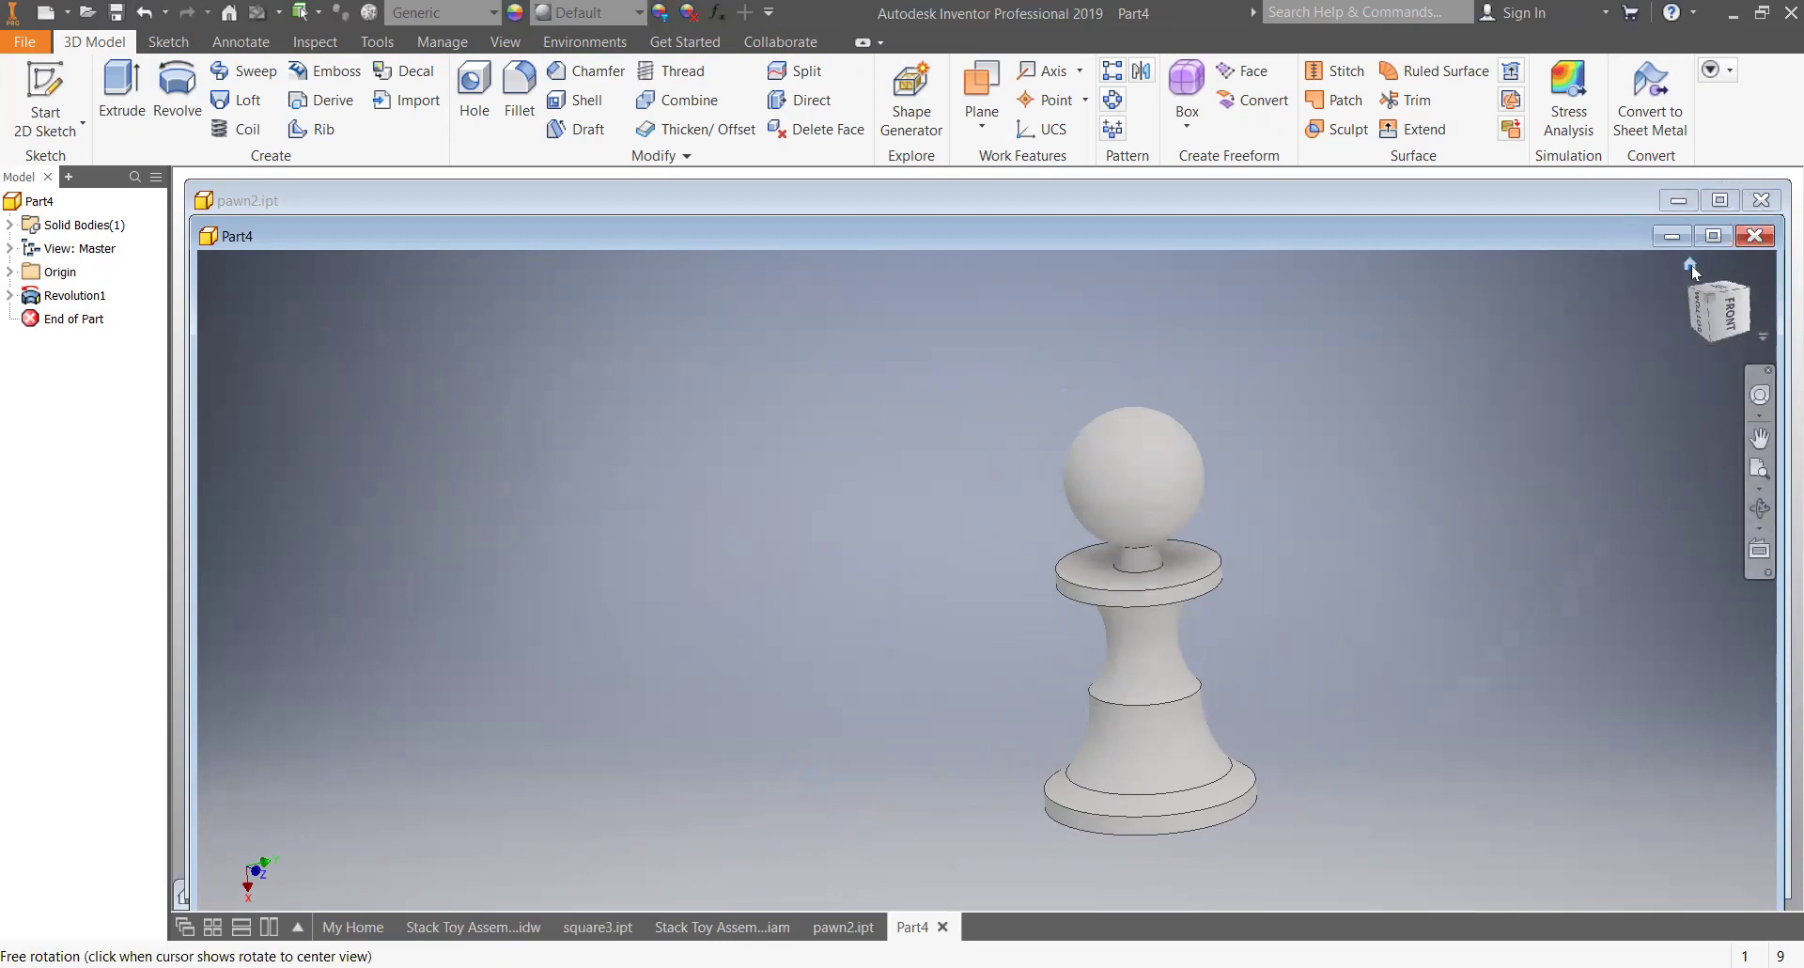
- Make the upright front view, fitted to the pawn, Part4's home view, then bring up Save As
right_click(1692, 266)
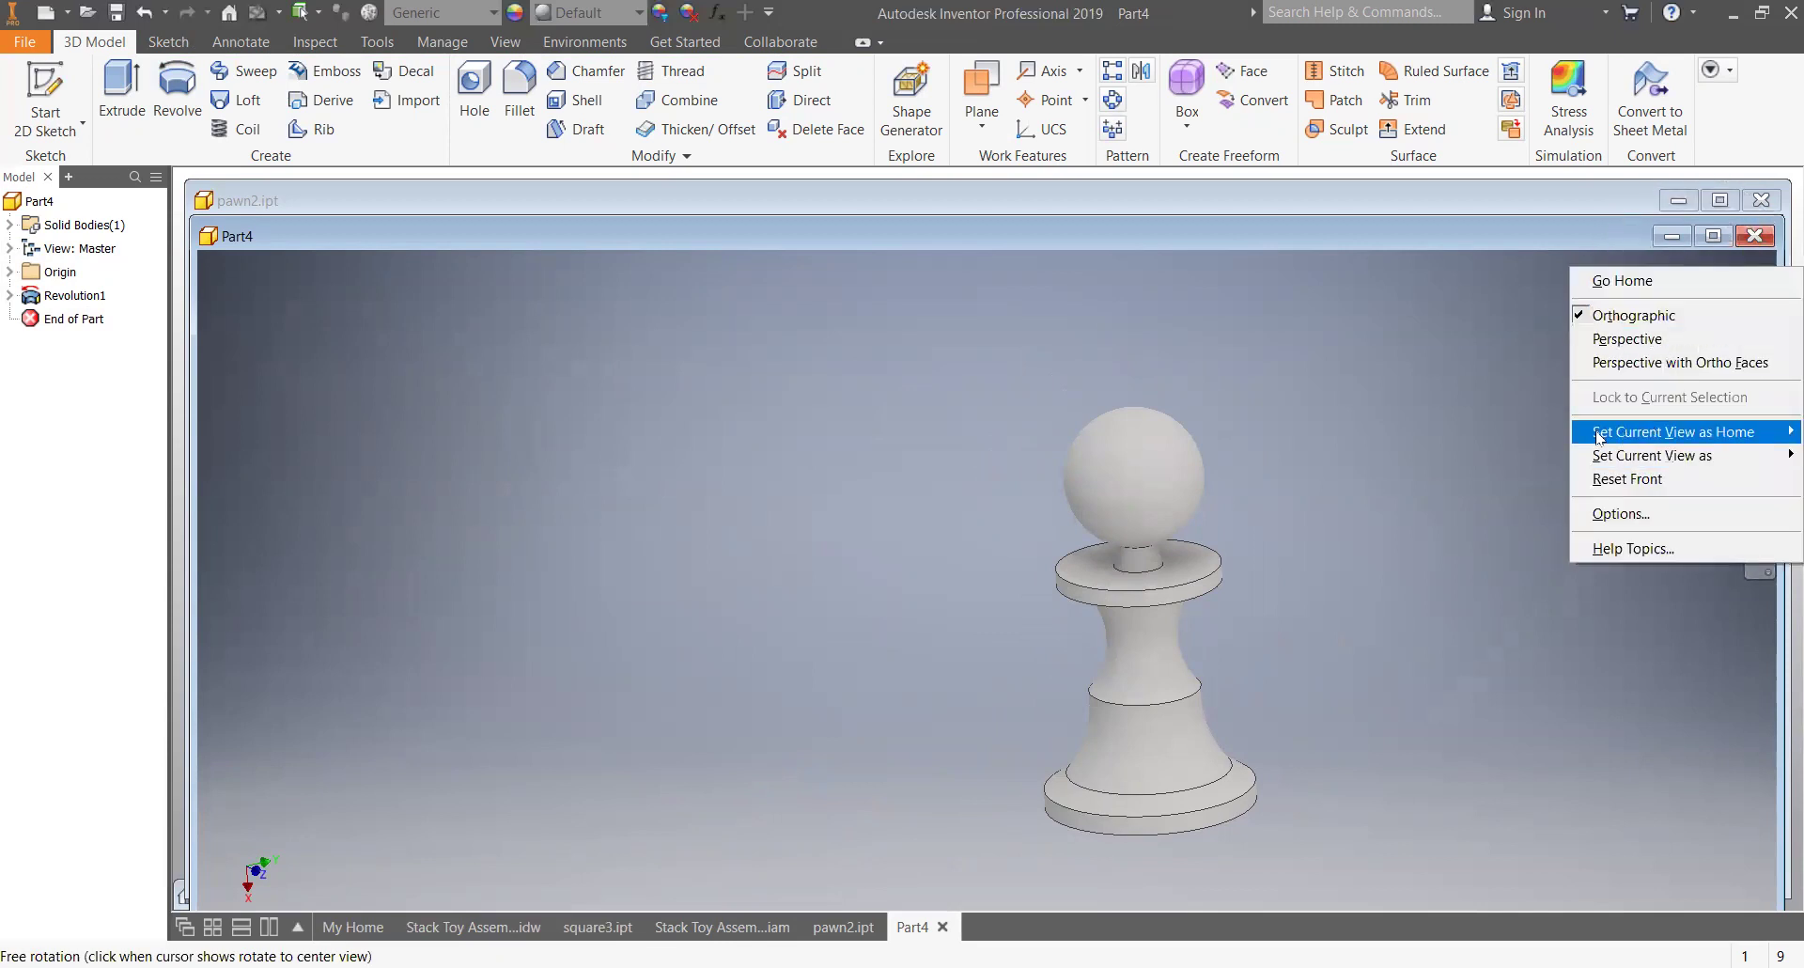
mouse_move(1678, 439)
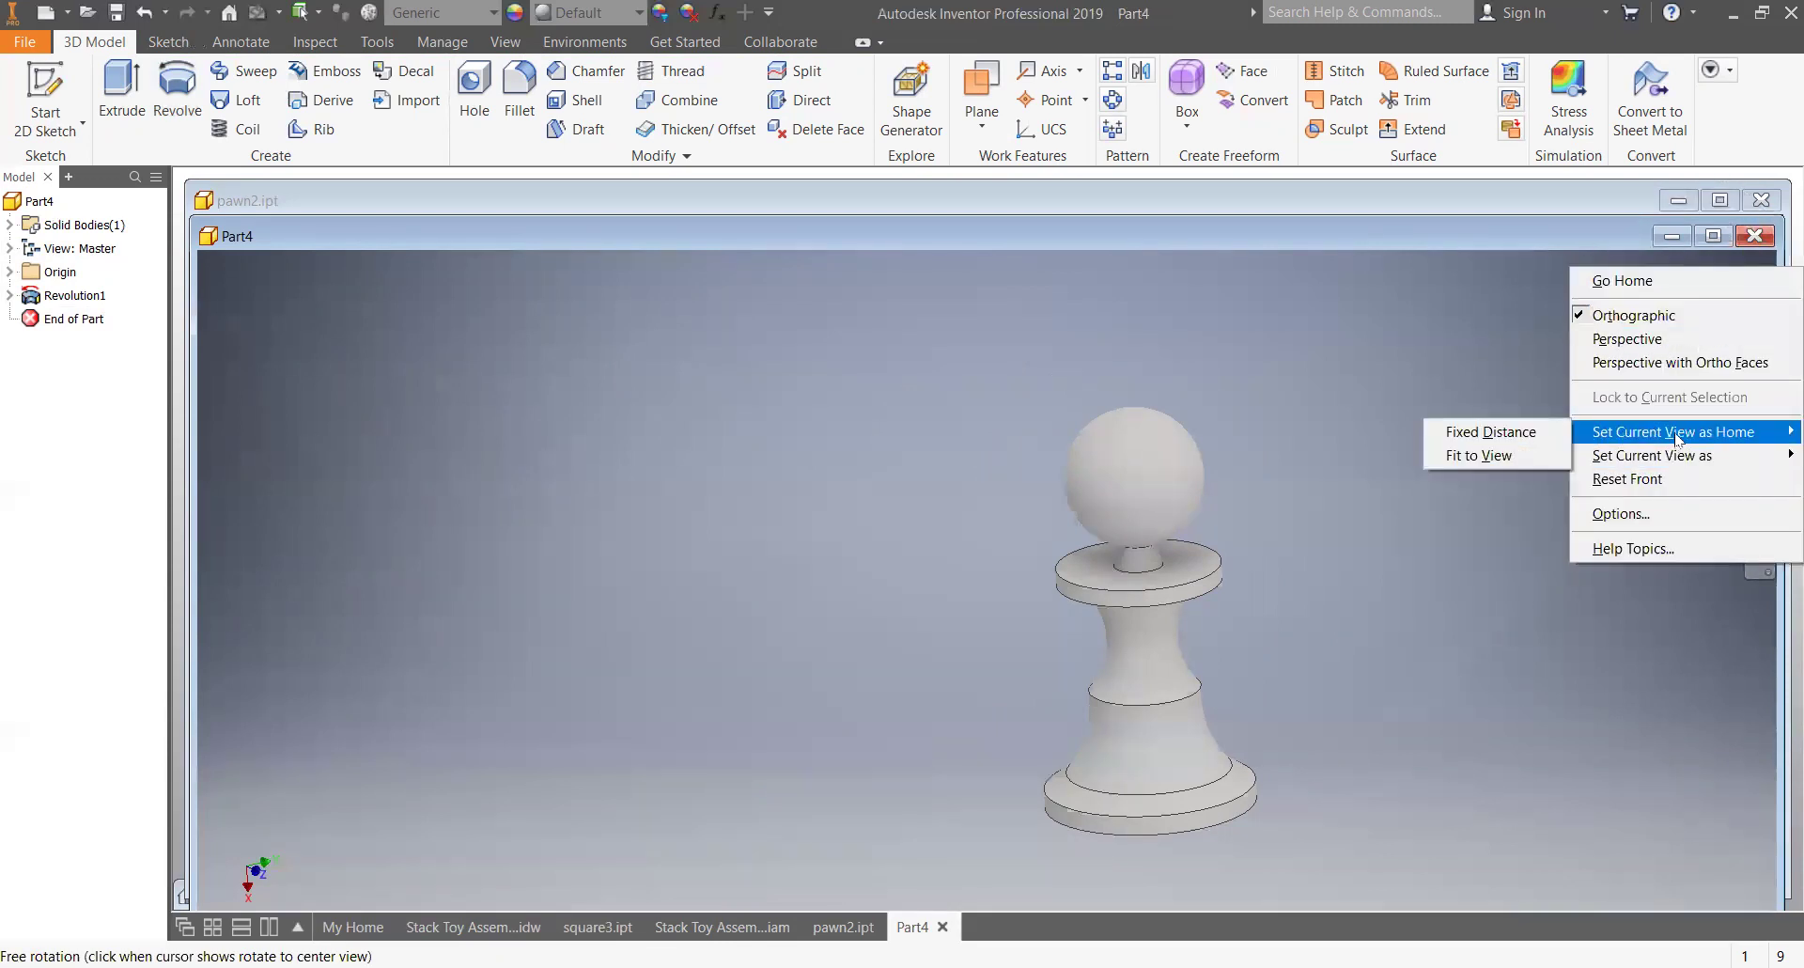
left_click(1492, 456)
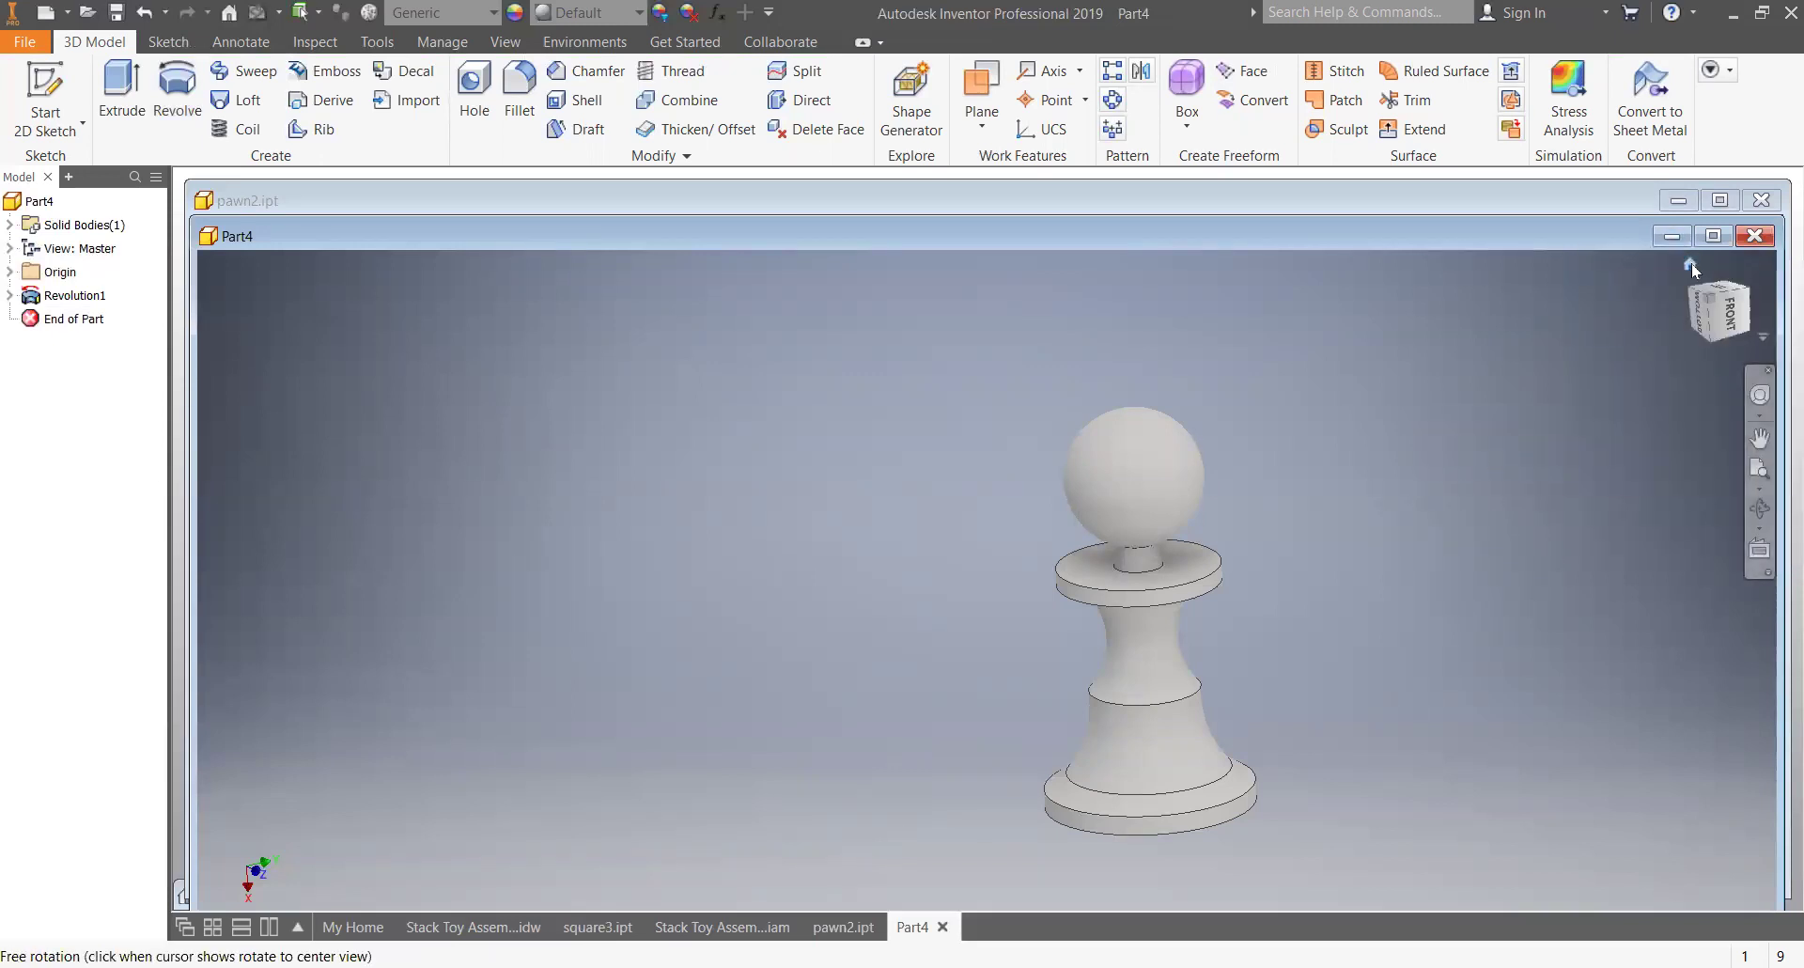
left_click(1690, 268)
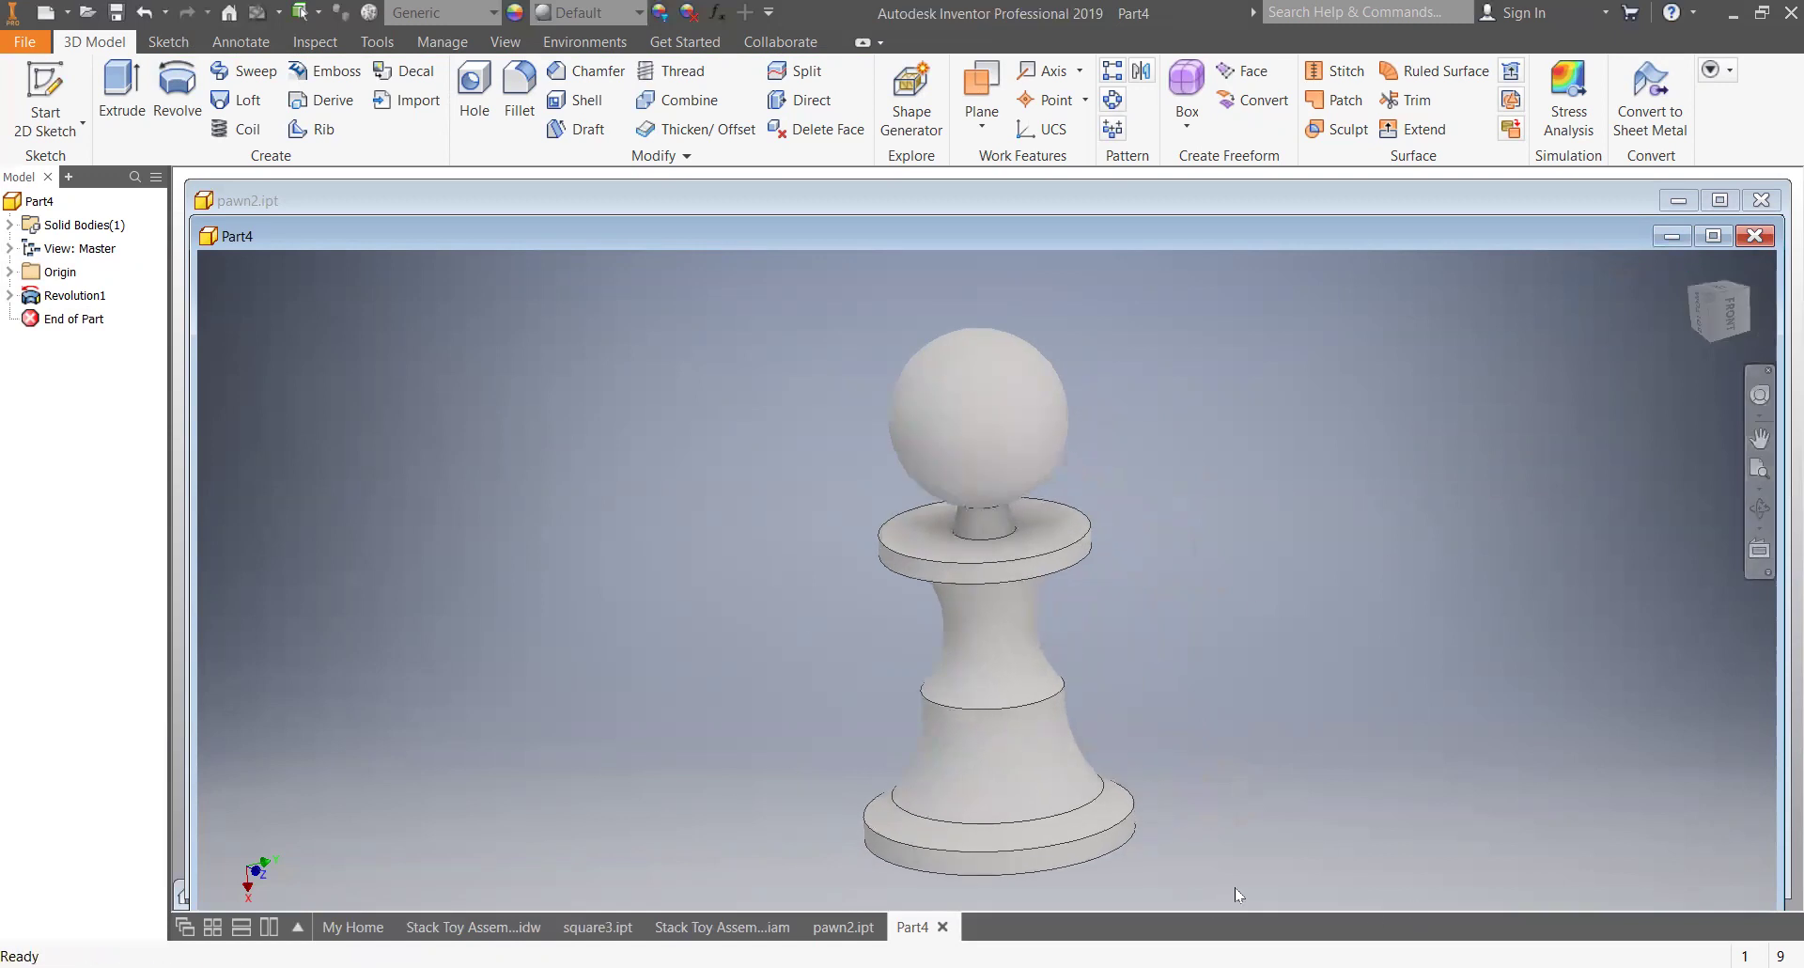
left_click(26, 44)
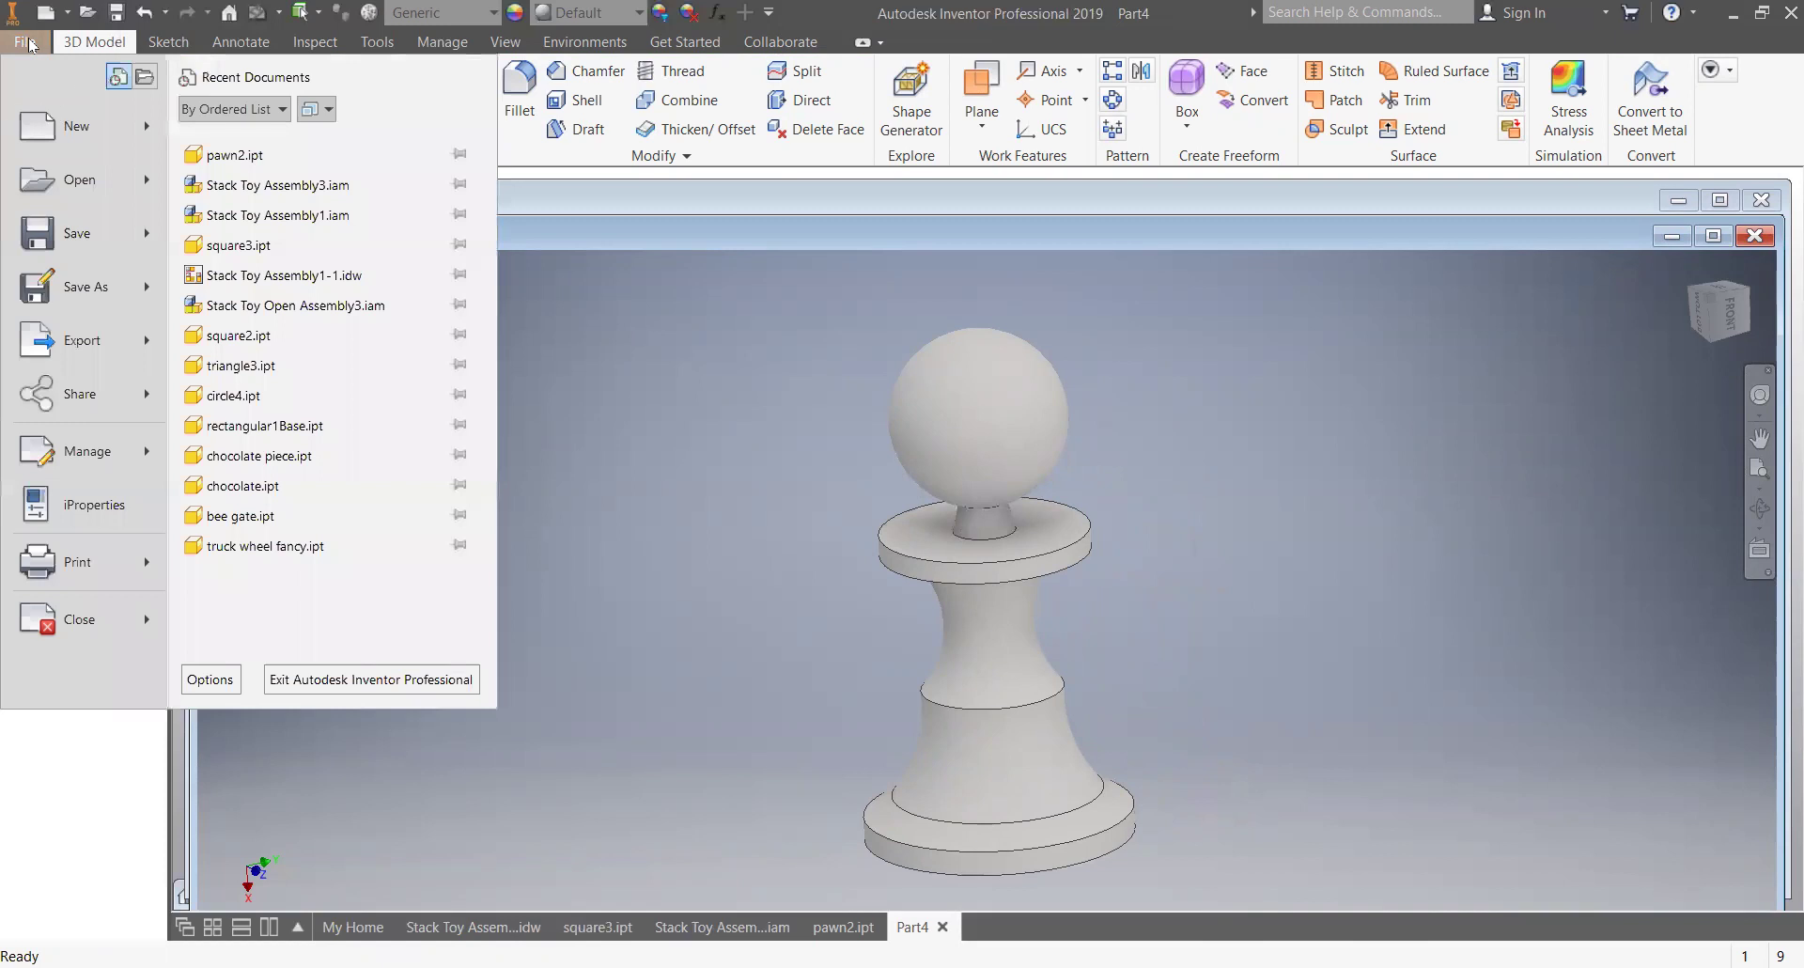
mouse_move(75, 293)
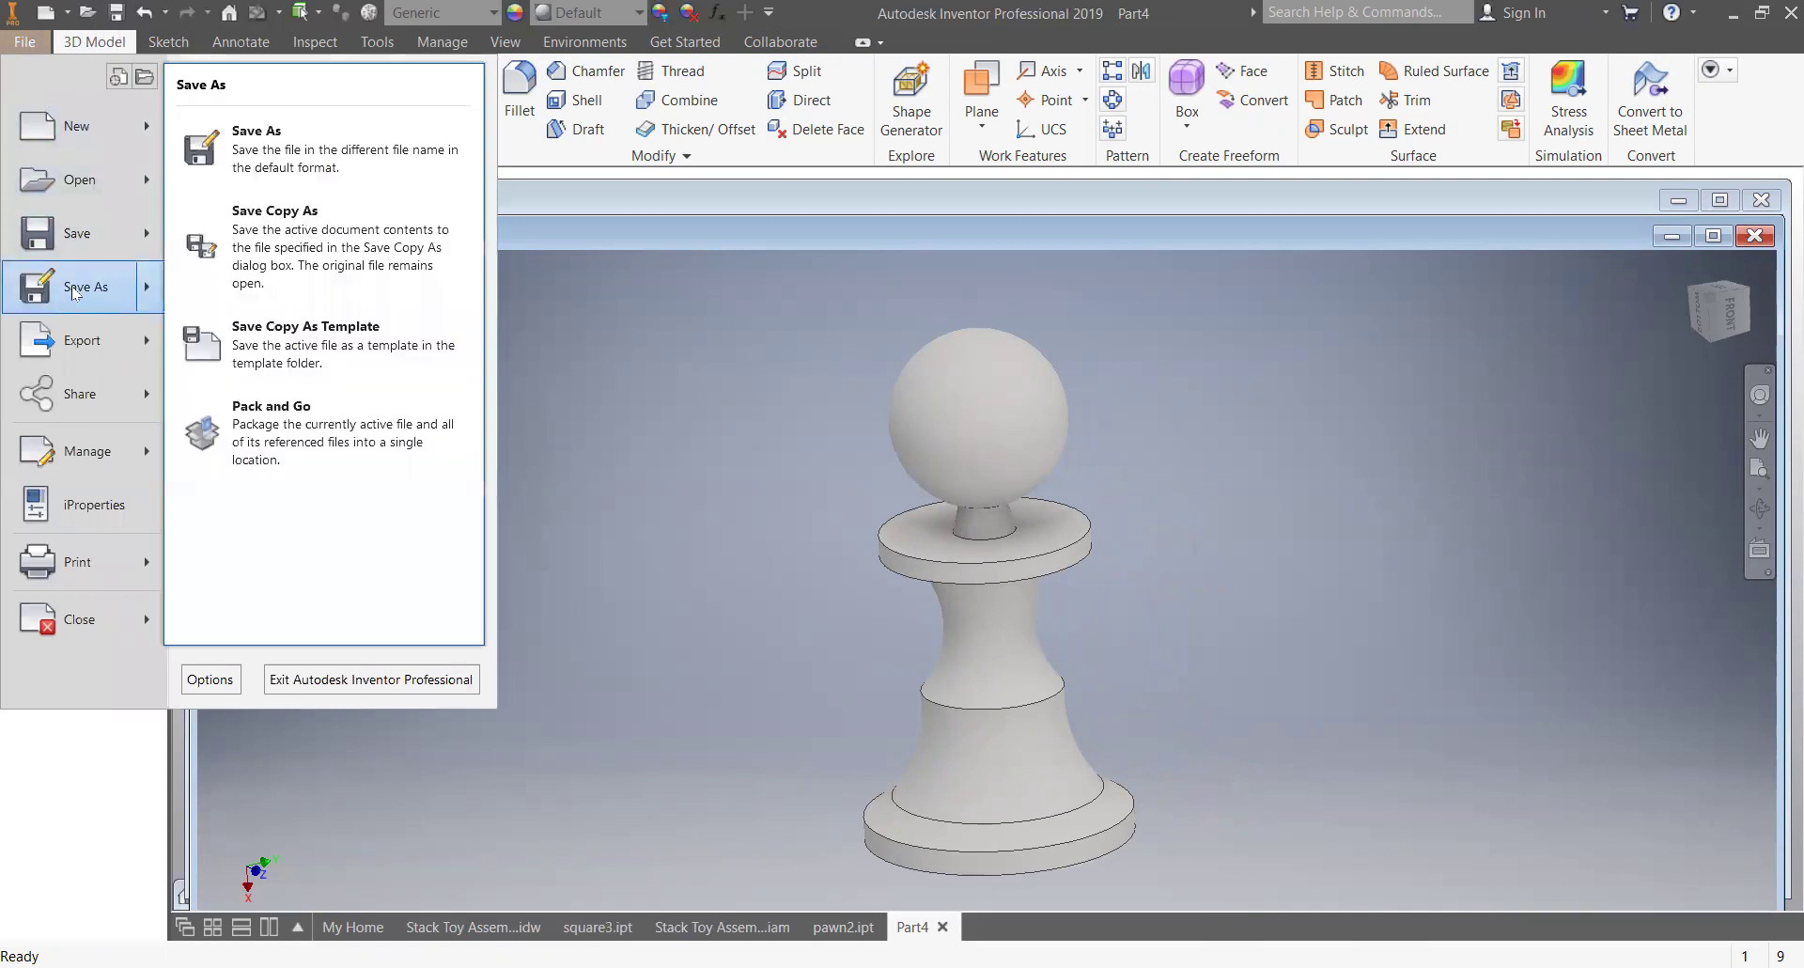